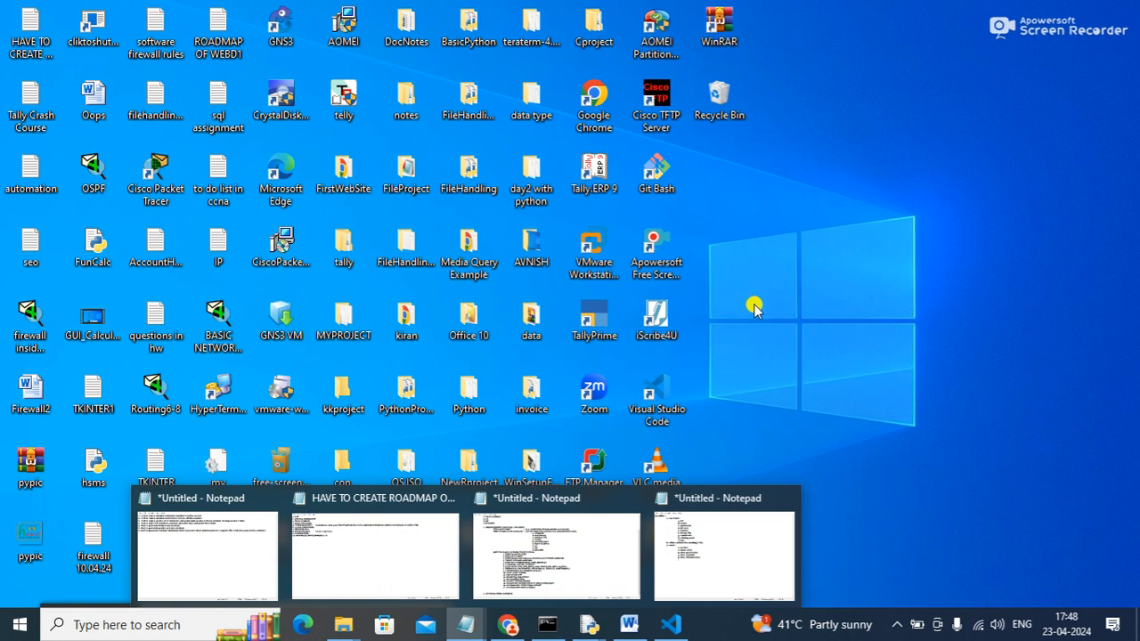
Close the untitled Notepad window with the ms-office topic list and discard its unsaved changes.
left_click(1088, 44)
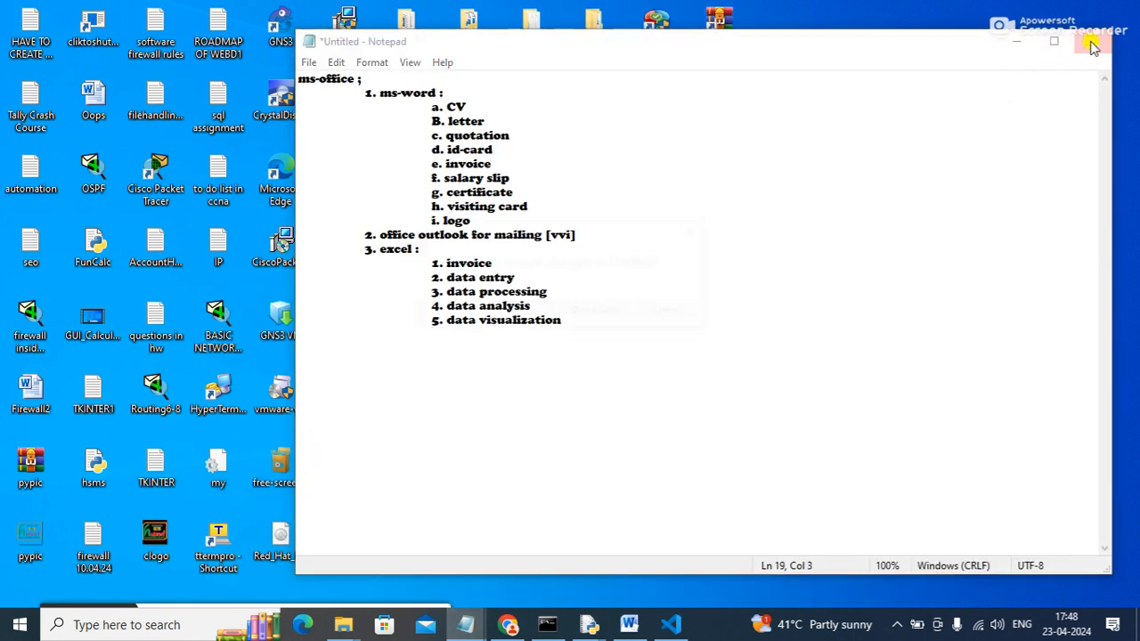
left_click(581, 312)
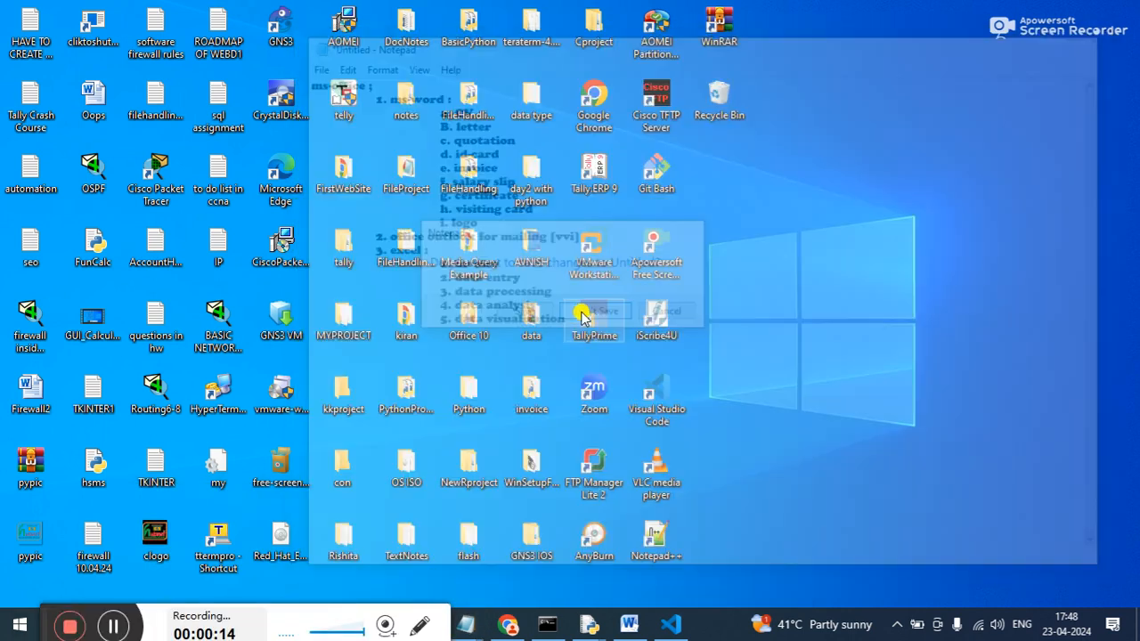
left_click(463, 629)
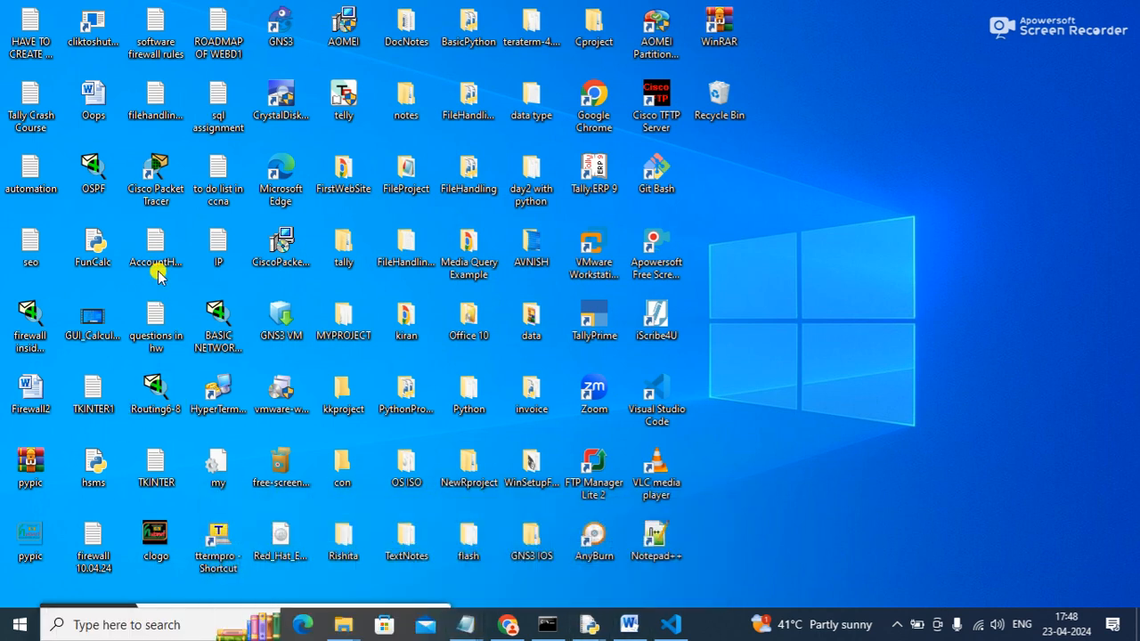
left_click(155, 249)
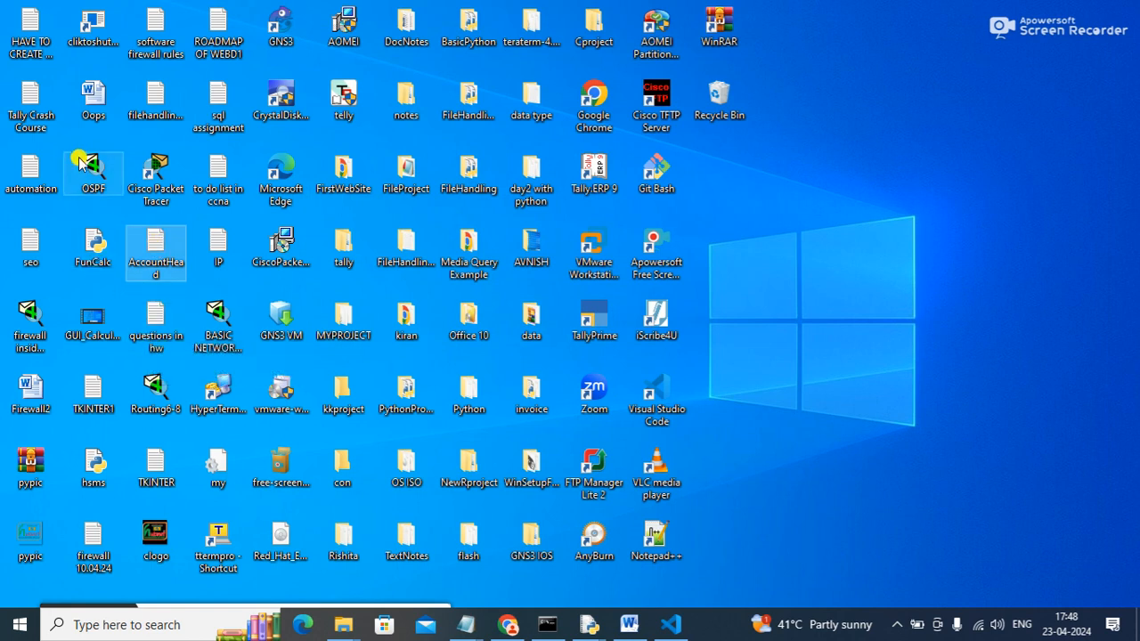
Review the credit limit and interest calculation entries under Company Features in the Tally Crash Course notes.
double_click(33, 101)
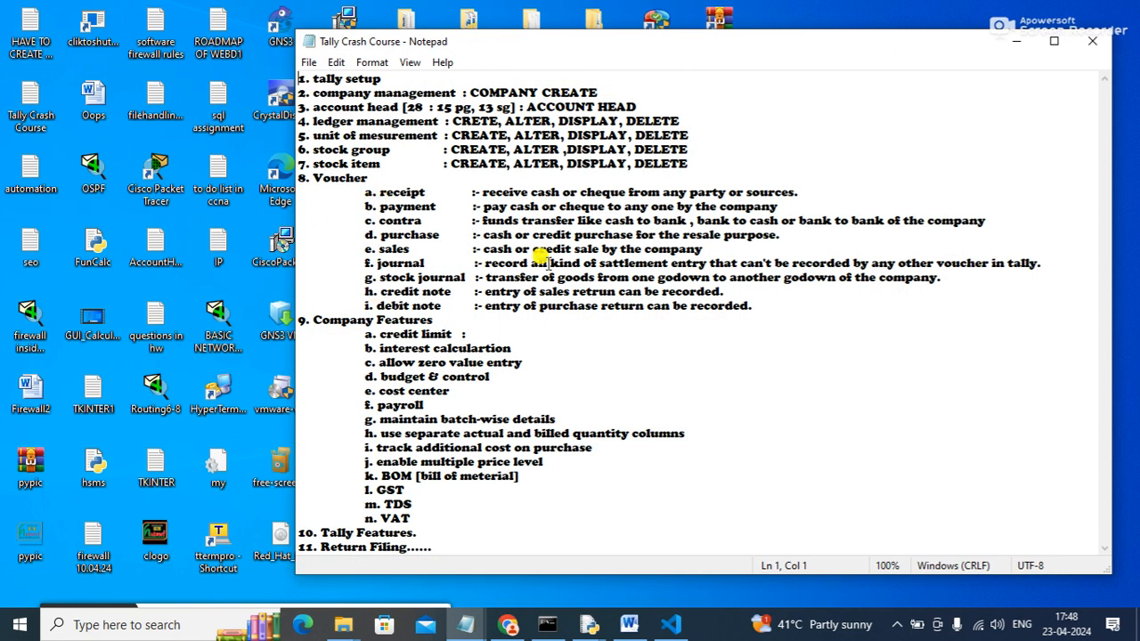
double_click(690, 40)
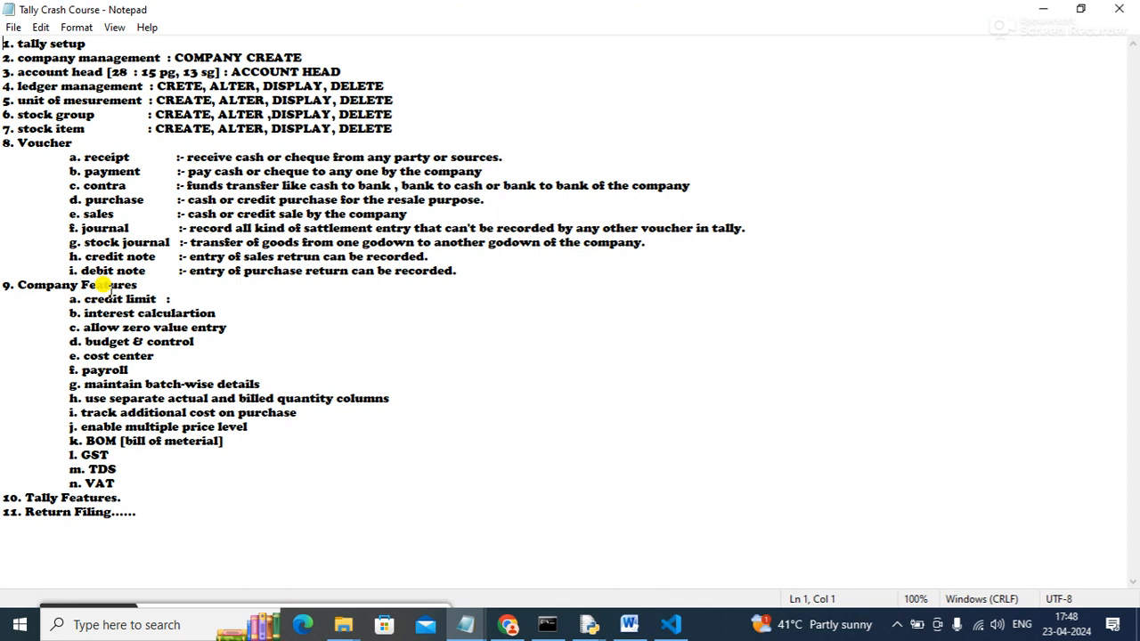
left_click_drag(183, 297, 98, 299)
left_click_drag(217, 312, 38, 294)
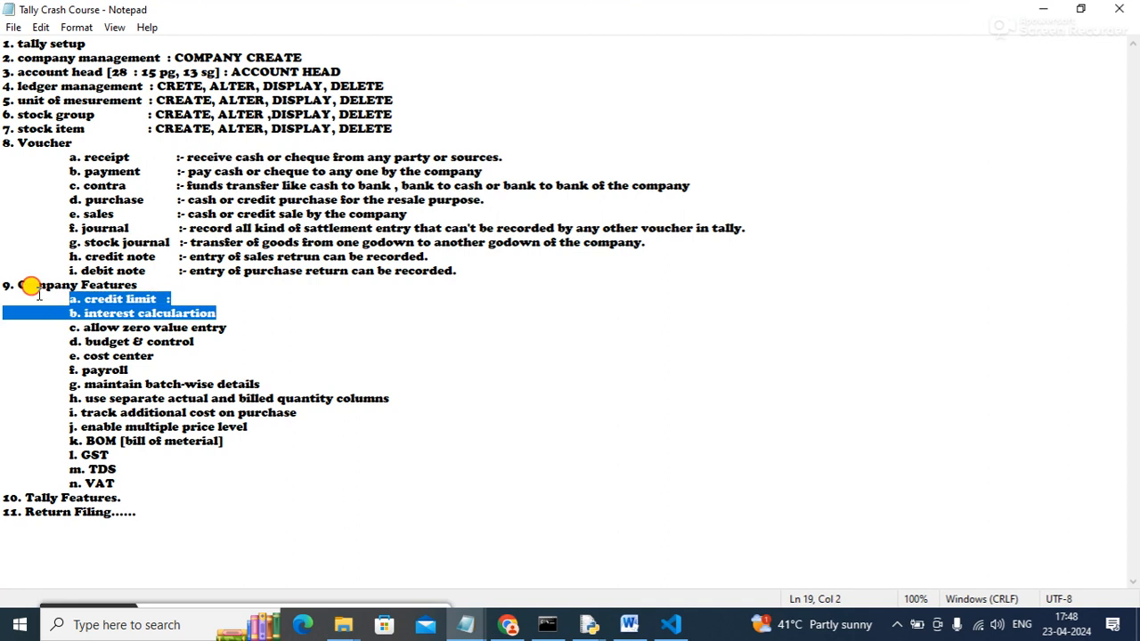
left_click(39, 294)
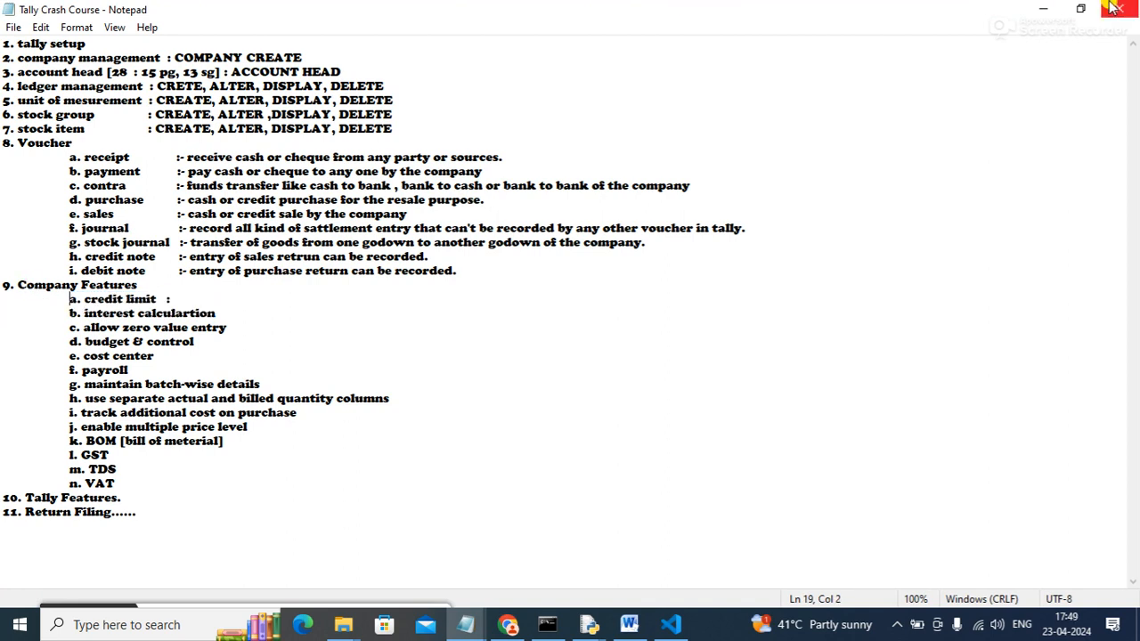
left_click(1043, 9)
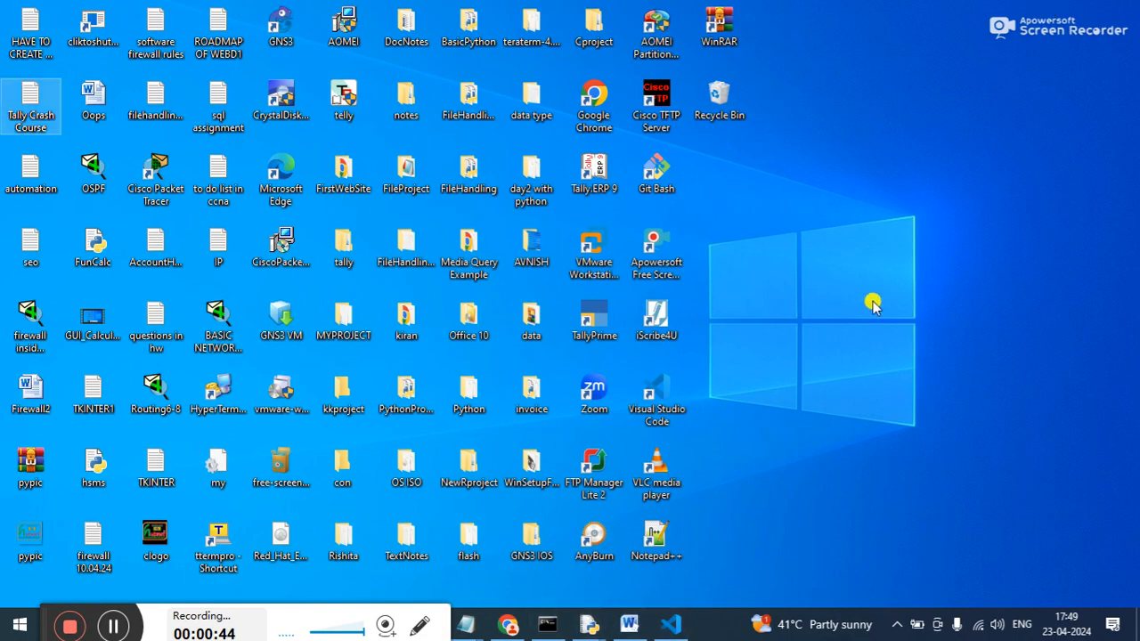
Switch to Tally.ERP 9 and start working in Educational Mode.
double_click(597, 165)
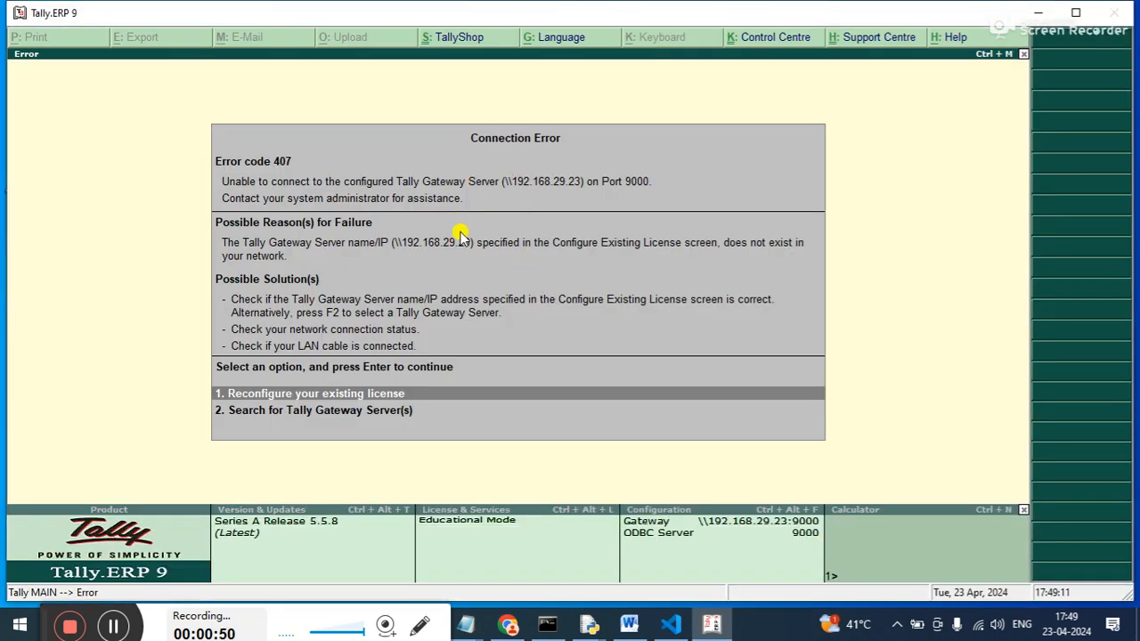
key("Return")
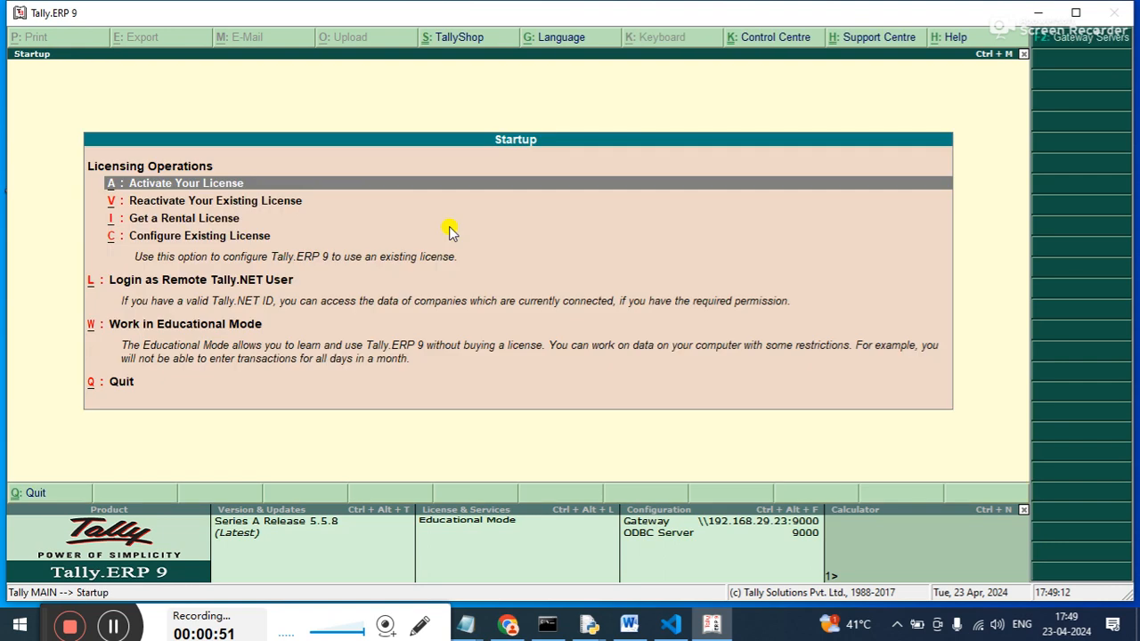
left_click(420, 331)
Load the company Kk & Sons and maximize the program window.
key("Down")
key("Down")
key("Up")
key("Up")
key("Up")
key("Return")
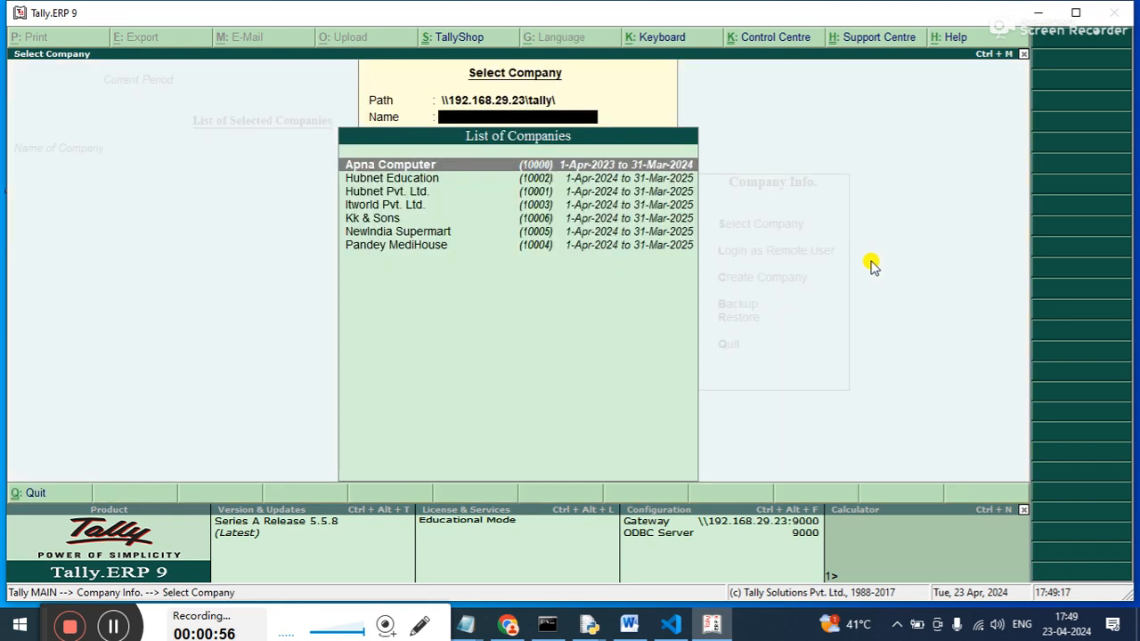
key("Down")
key("Down")
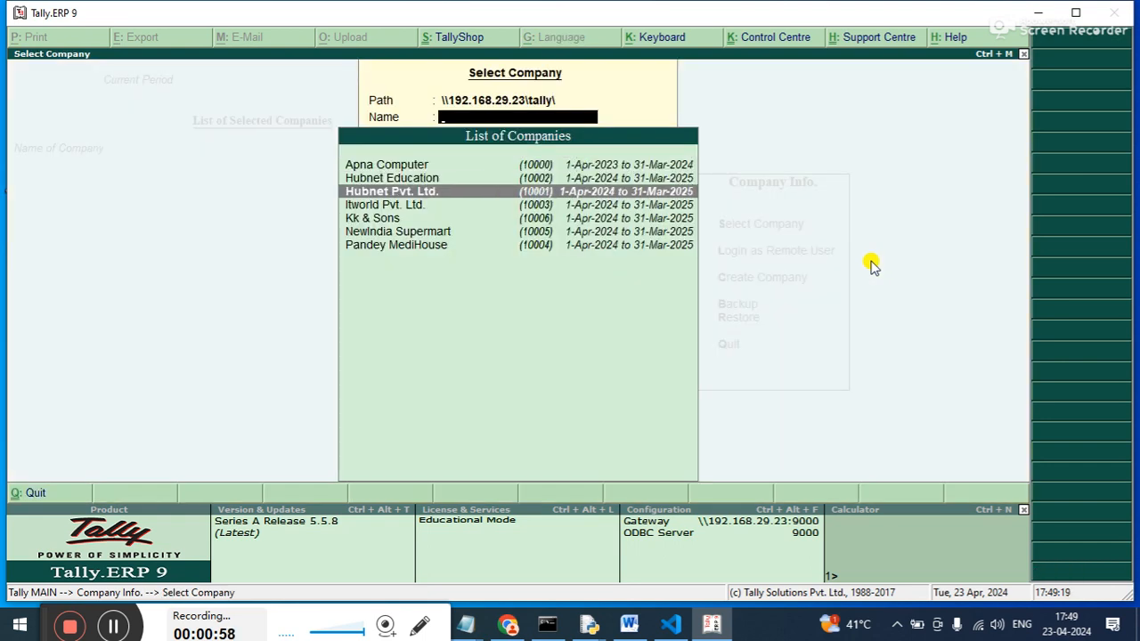
key("Down")
key("Down")
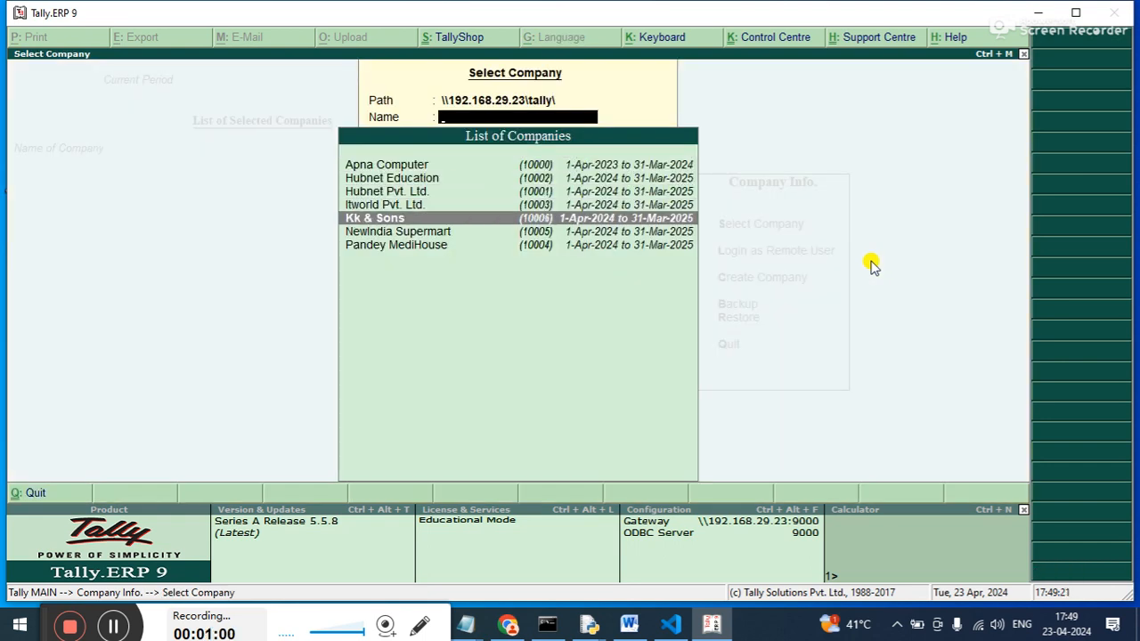
key("Return")
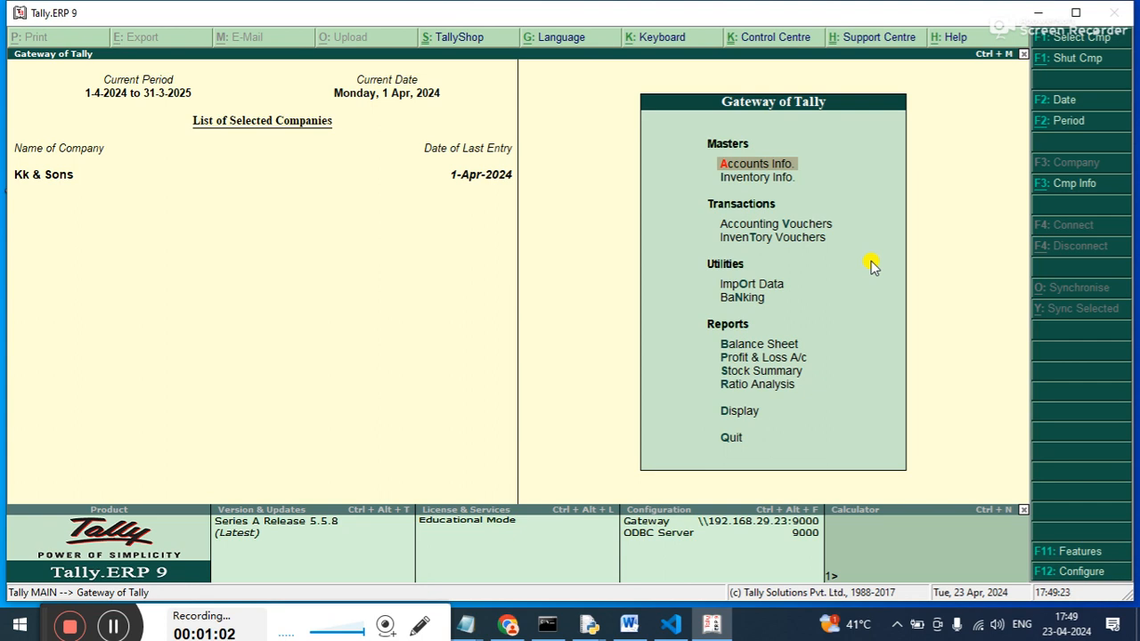
left_click(1076, 13)
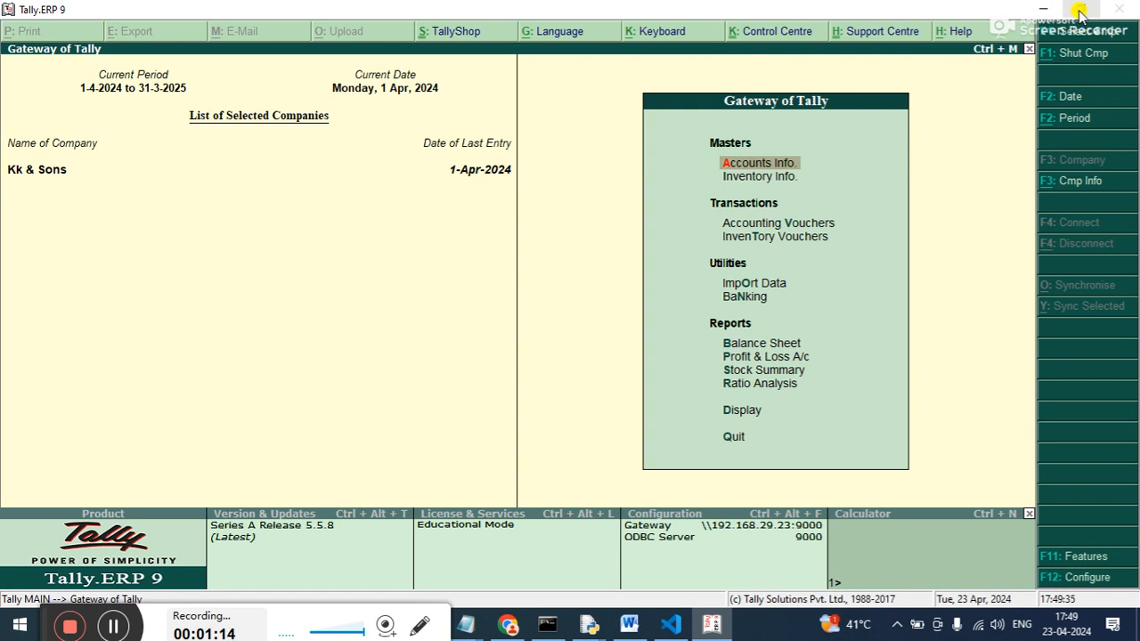
Open the accounting vouchers of Kk & Sons and display the previously recorded Sales voucher.
key("Down")
key("Down")
key("Down")
key("Down")
key("Down")
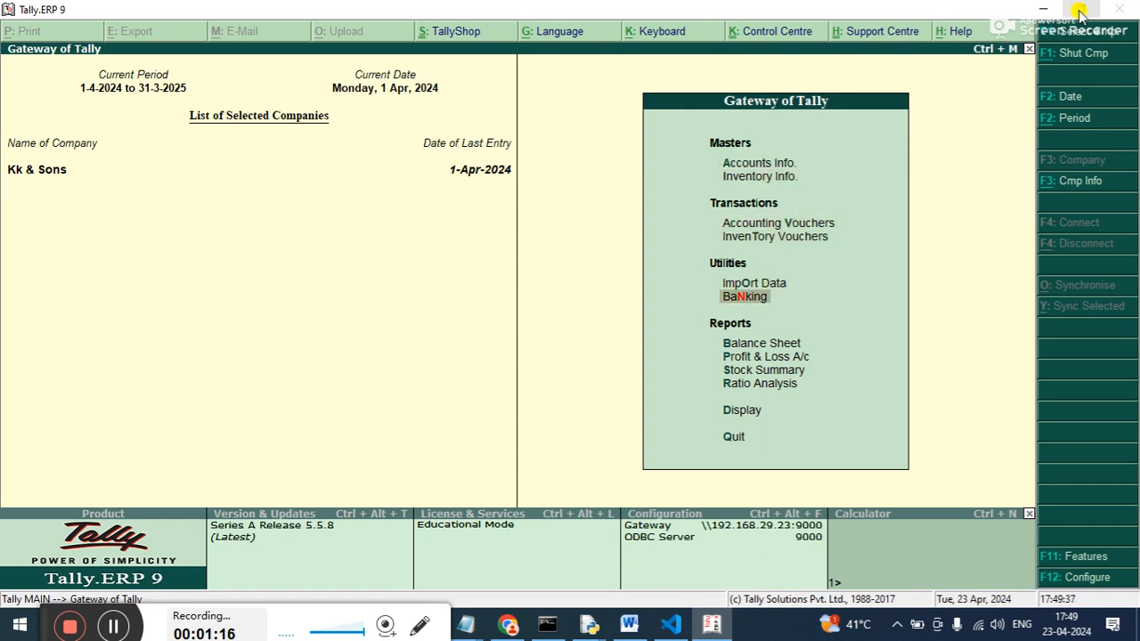
key("Down")
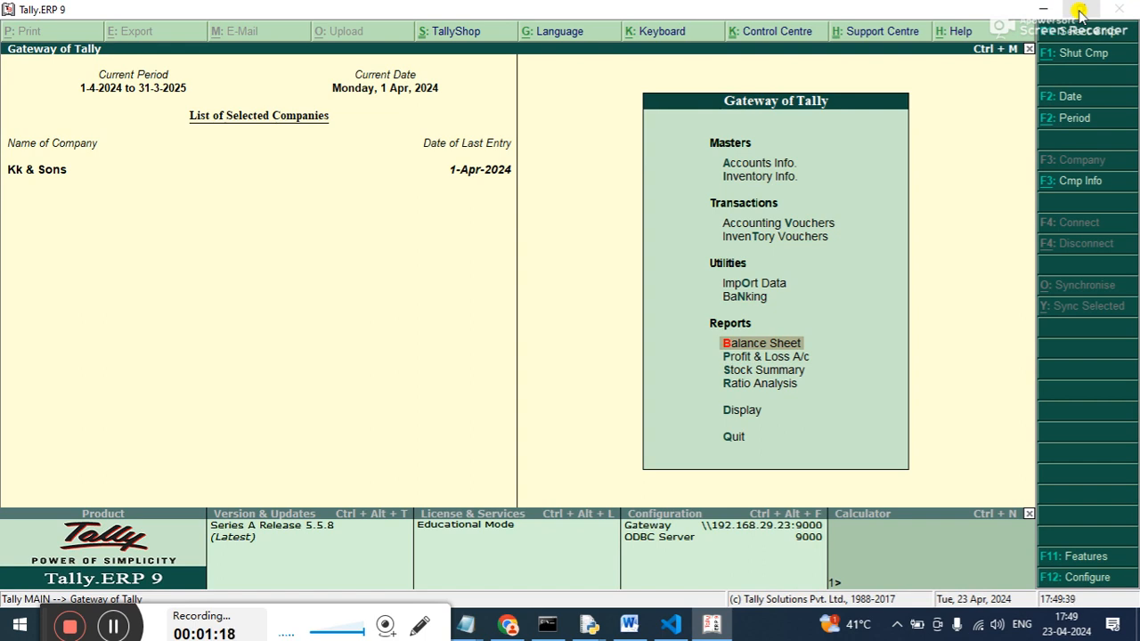
key("Up")
key("Up")
key("Up")
key("Up")
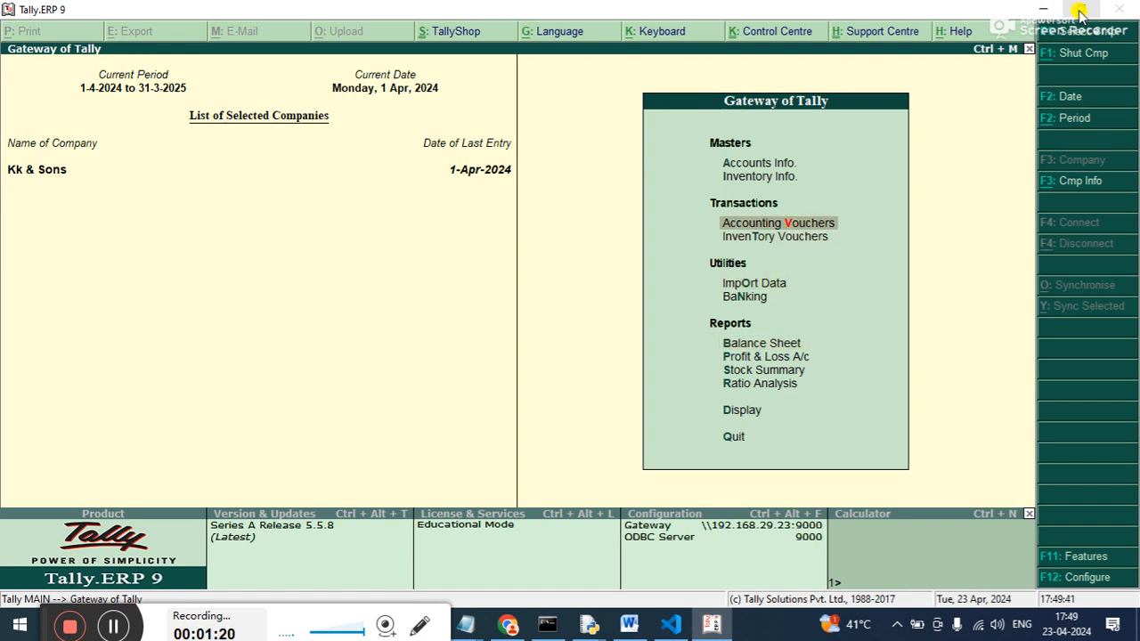
key("Return")
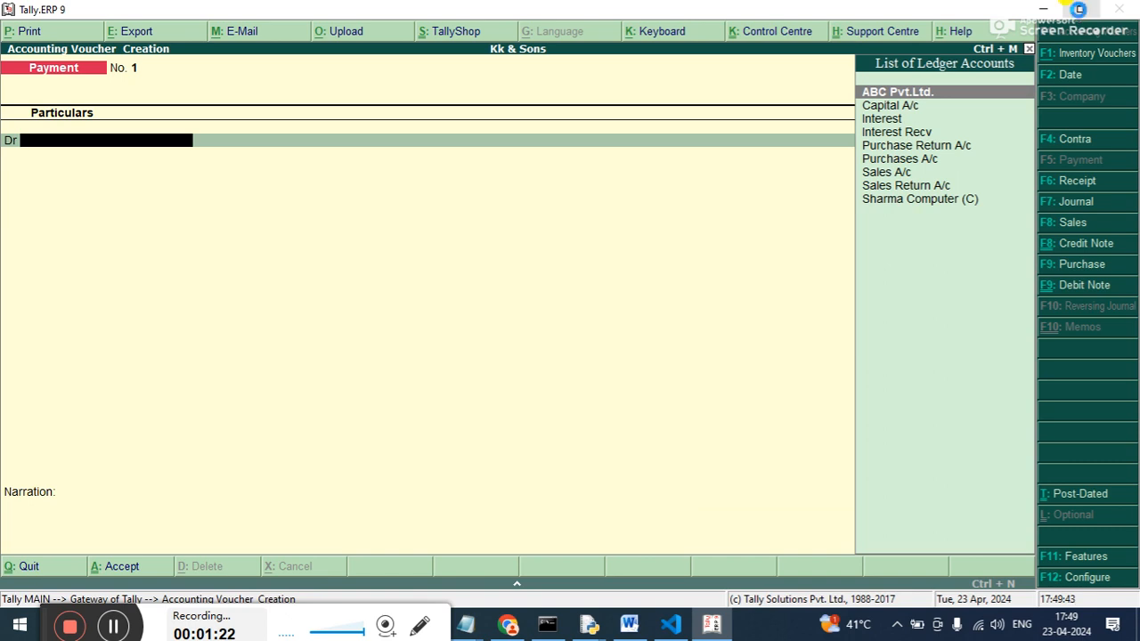
key("Page_Up")
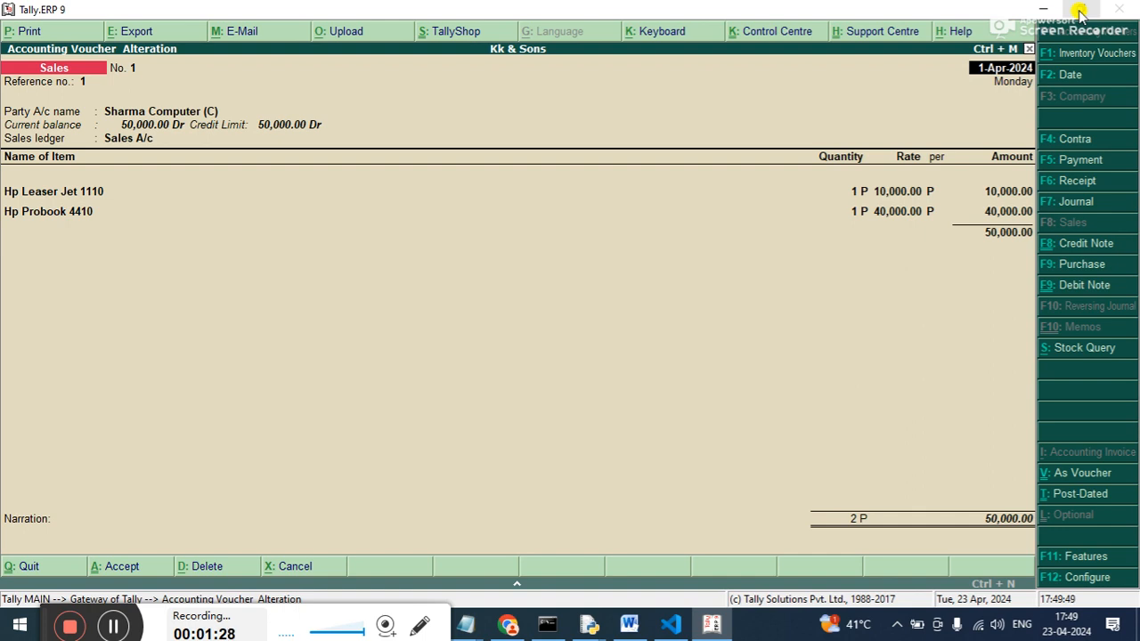
Try to delete the Sales voucher No. 1, cancel the deletion and return to the Gateway of Tally.
key("alt+d")
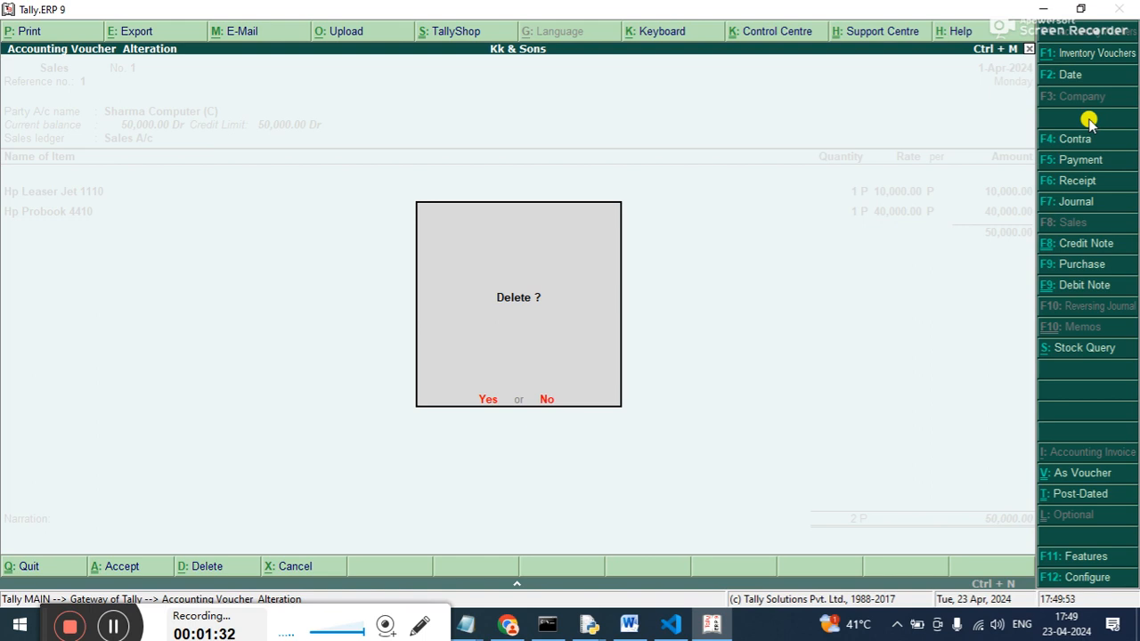
key("Escape")
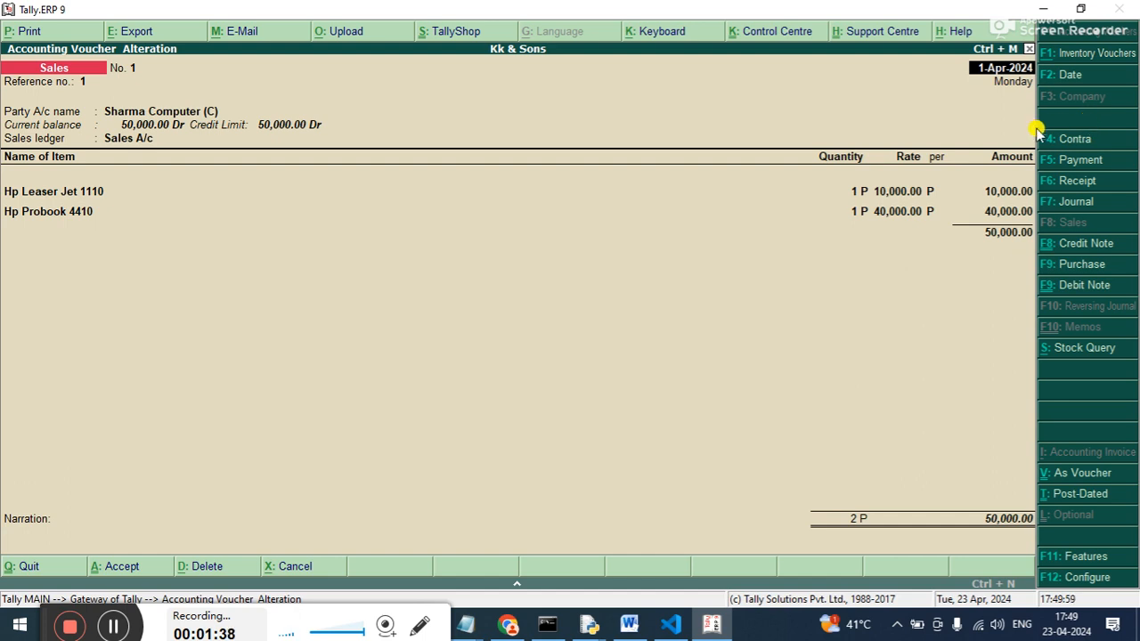
key("Escape")
key("Escape")
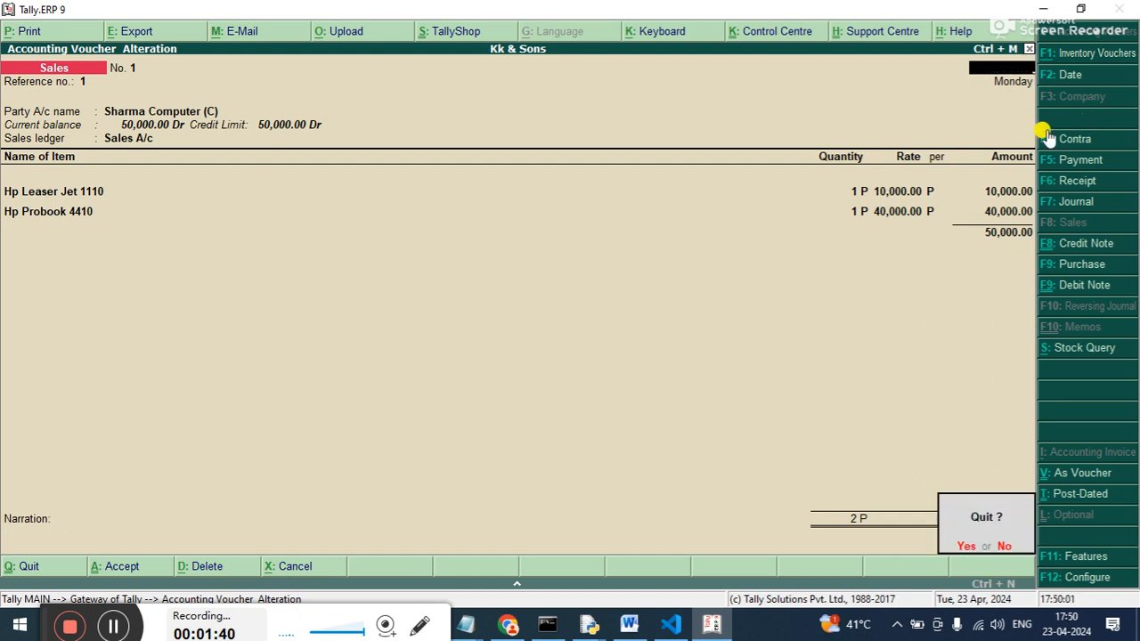
key("y")
key("Escape")
key("y")
Shut the company Kk & Sons.
key("Down")
key("Down")
key("Up")
key("Up")
key("Up")
key("Up")
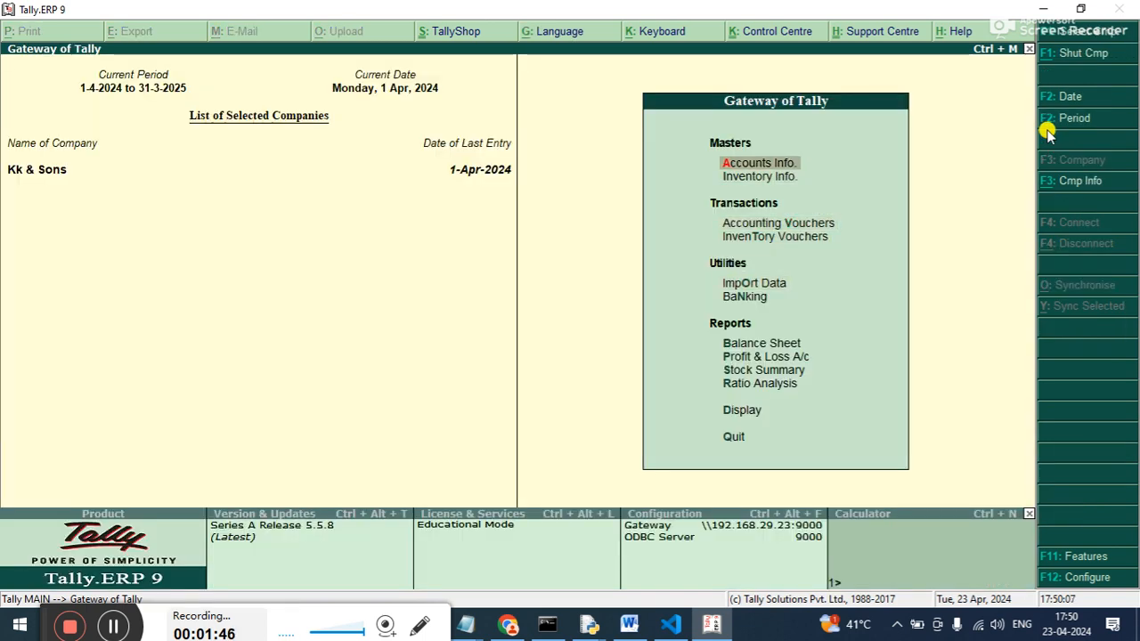
key("alt+F3")
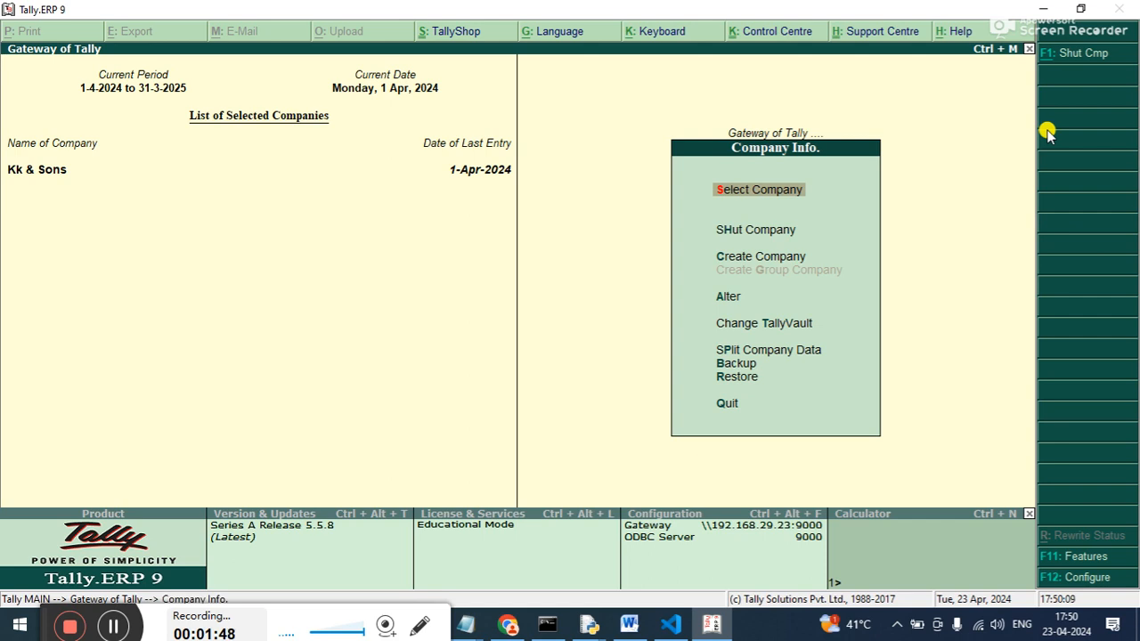
key("alt+F1")
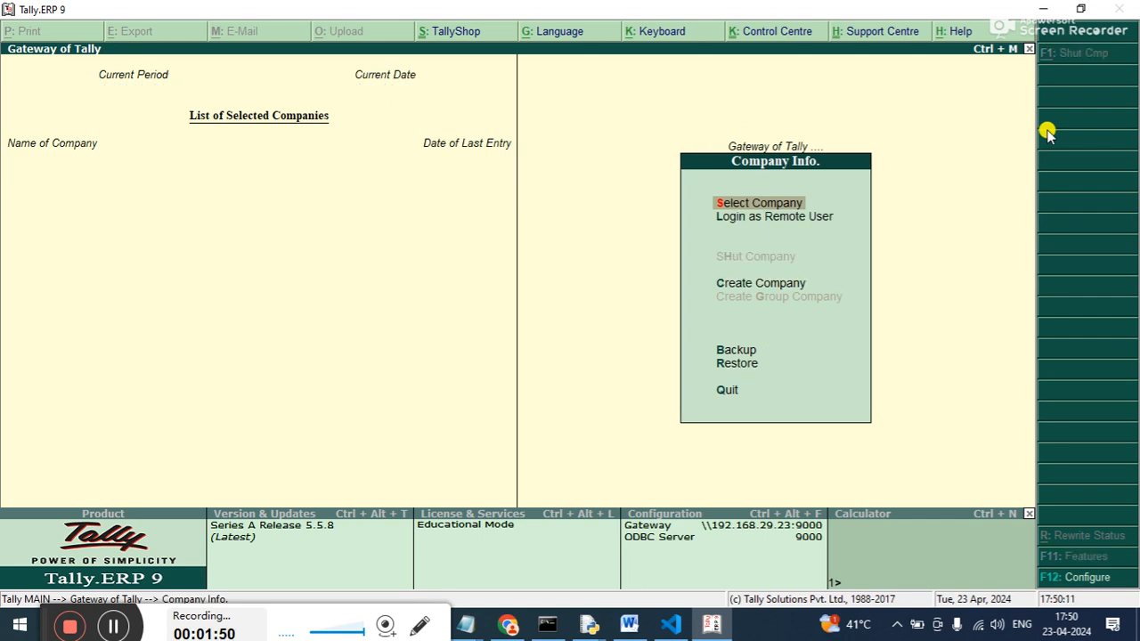
Open the form for creating a new company.
key("Down")
key("Down")
key("Down")
key("Up")
key("Return")
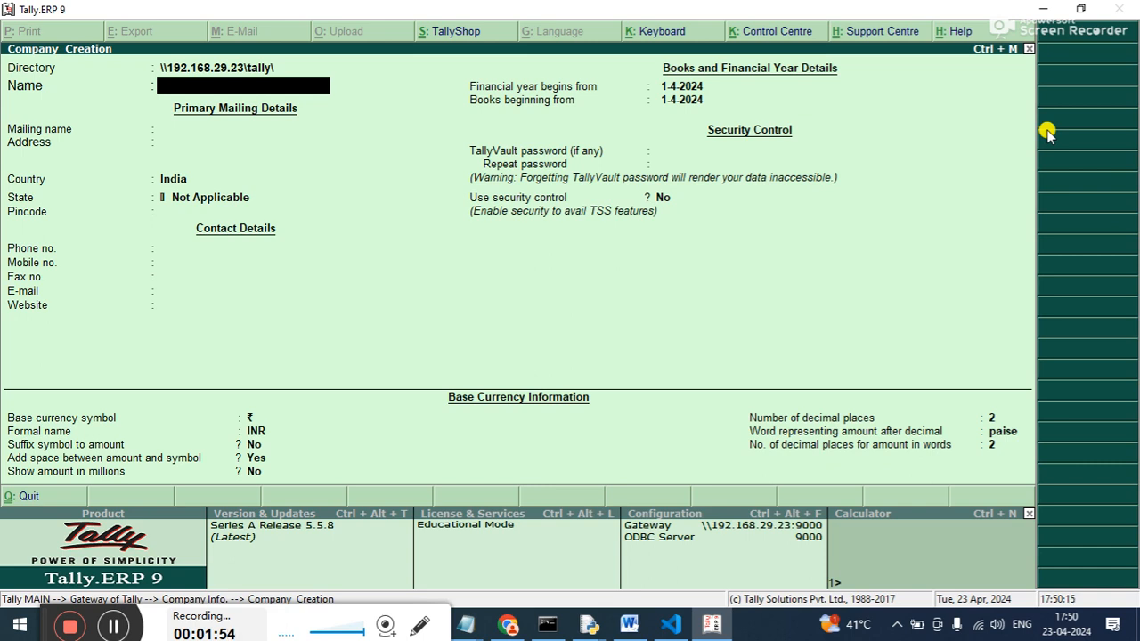
Name the new company NextgenIt Solution and accept the same text as its mailing name.
type("New")
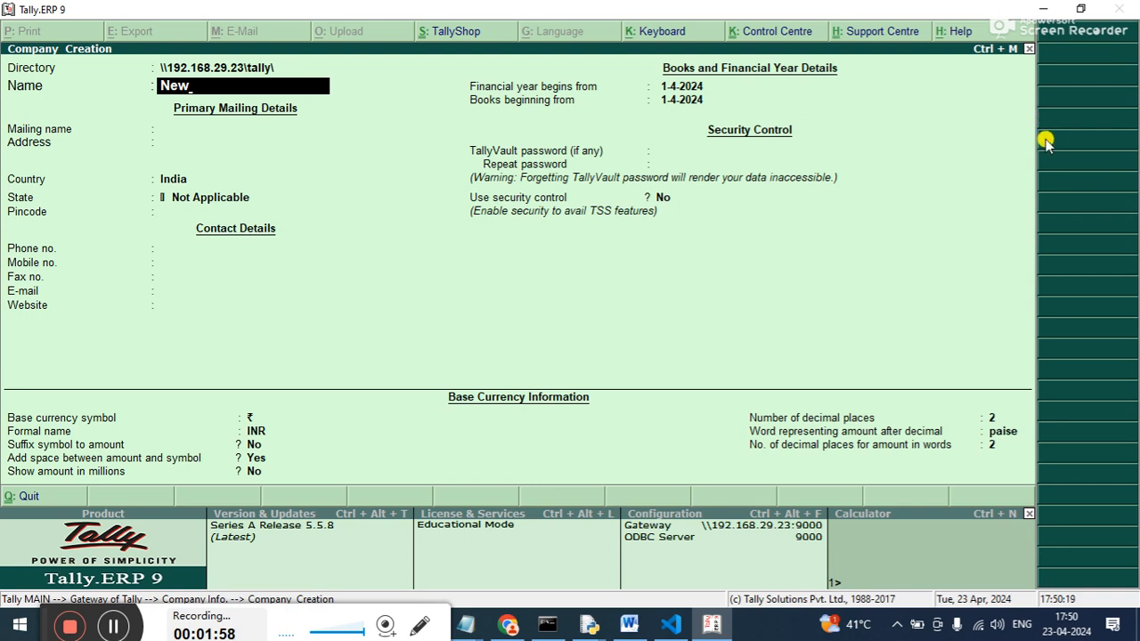
key("BackSpace")
key("BackSpace")
type("extgen")
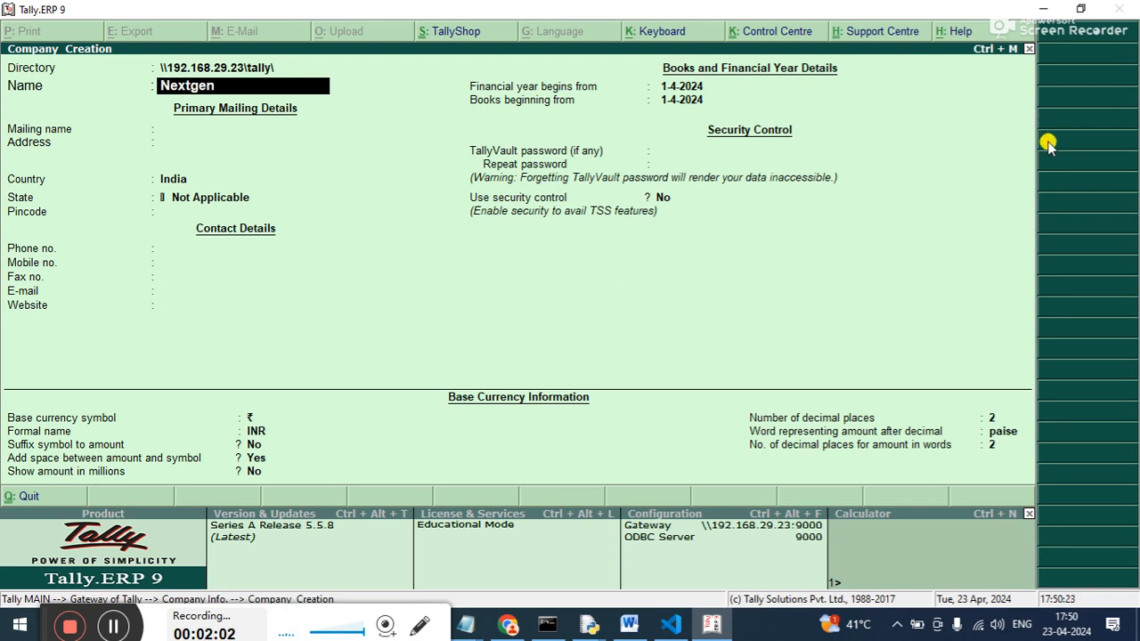
type("lt Solu")
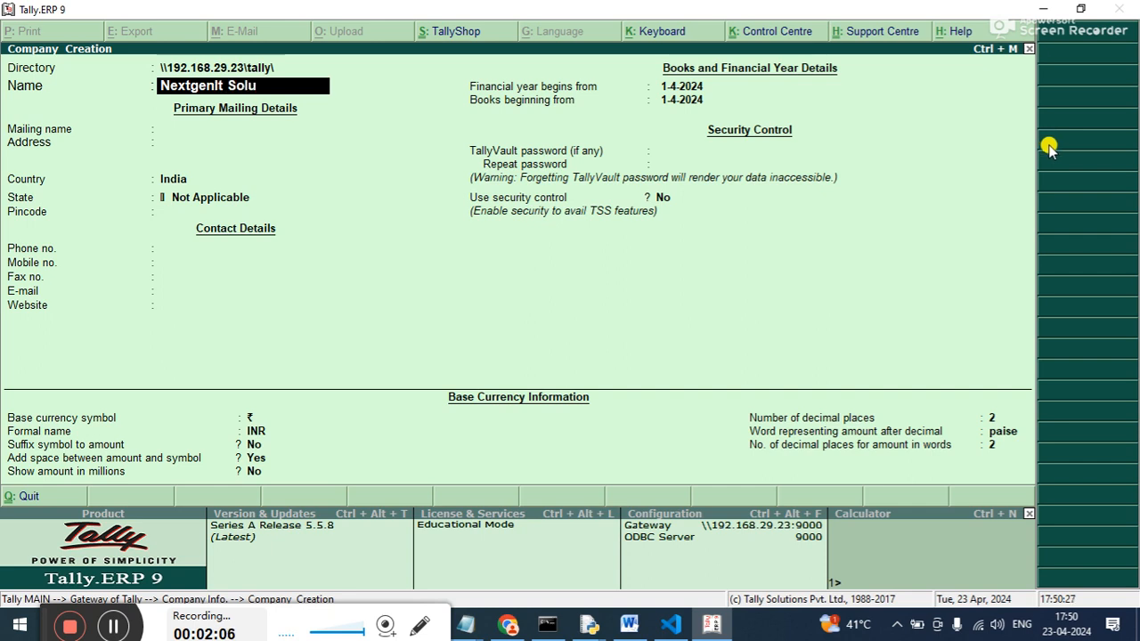
type("tion")
key("Return")
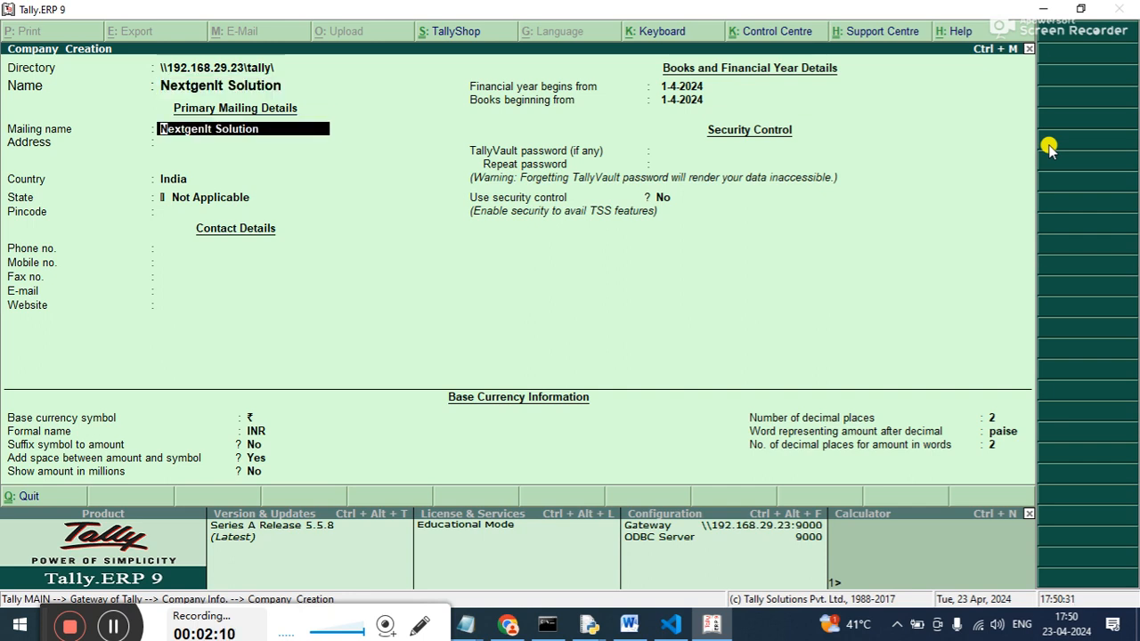
key("Return")
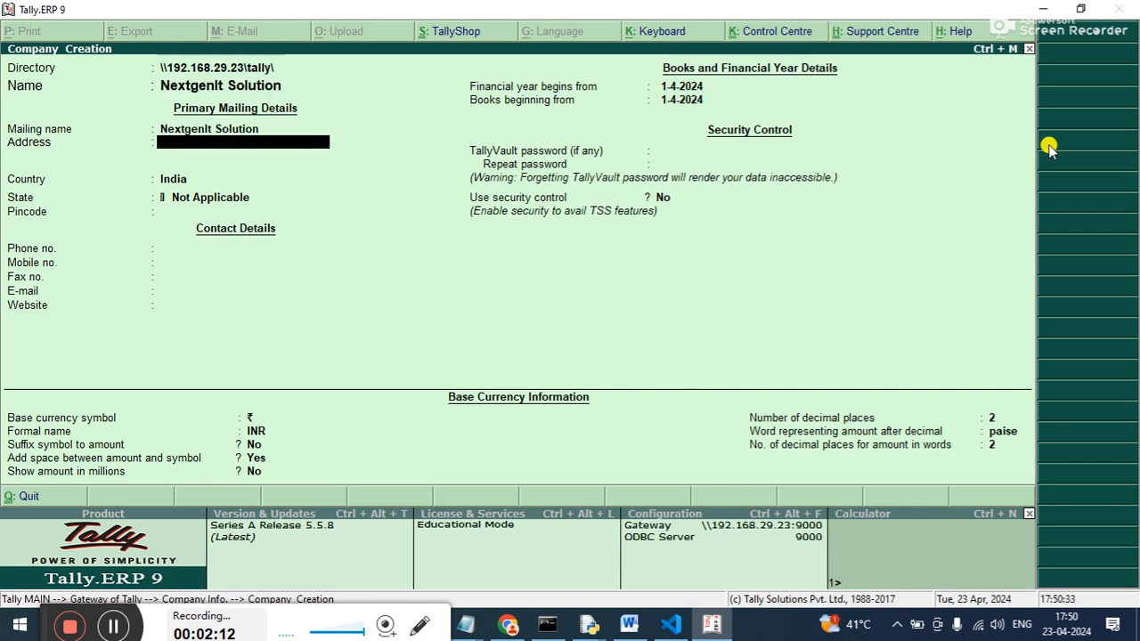
Fill in the new company's street address and choose Bihar as its state.
type("Boring Road")
key("Return")
key("Return")
key("Return")
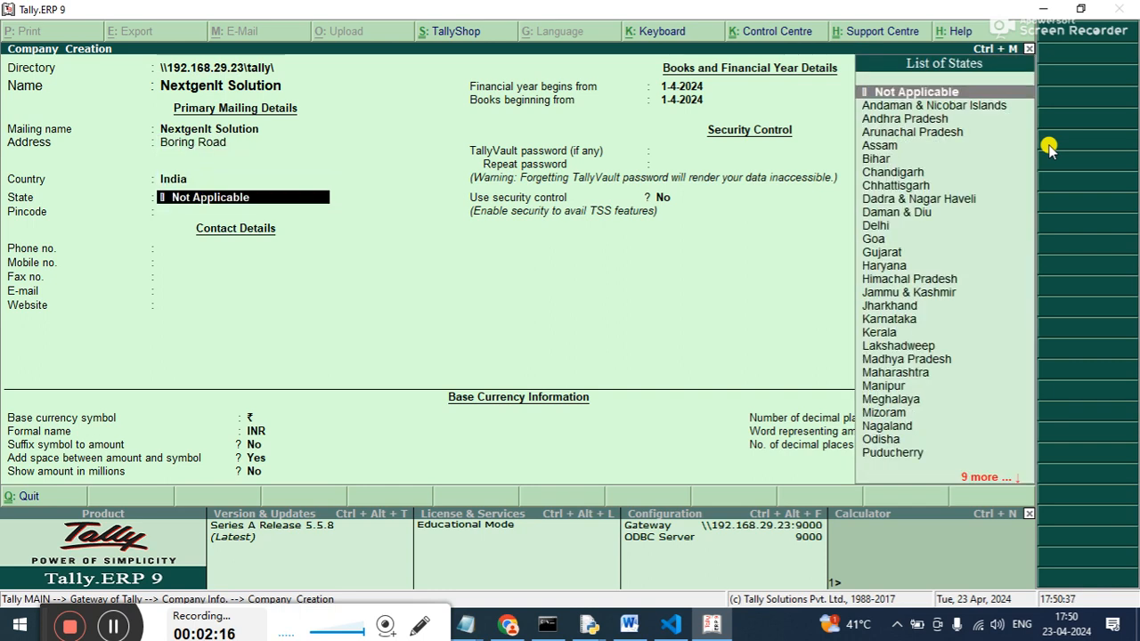
type("b")
key("Down")
key("Up")
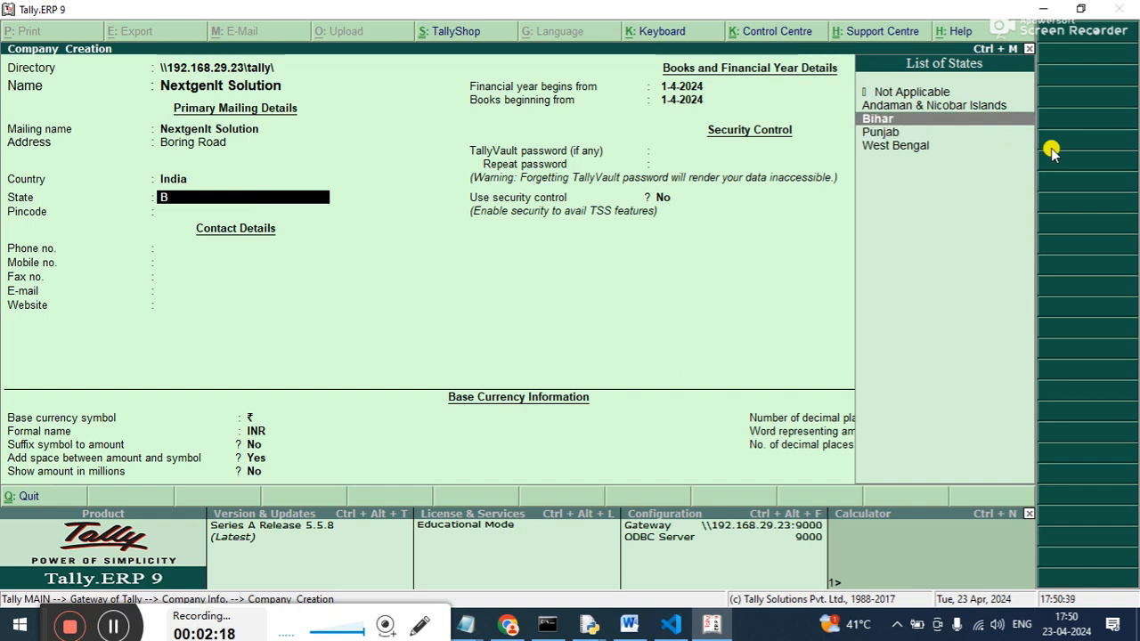
key("Return")
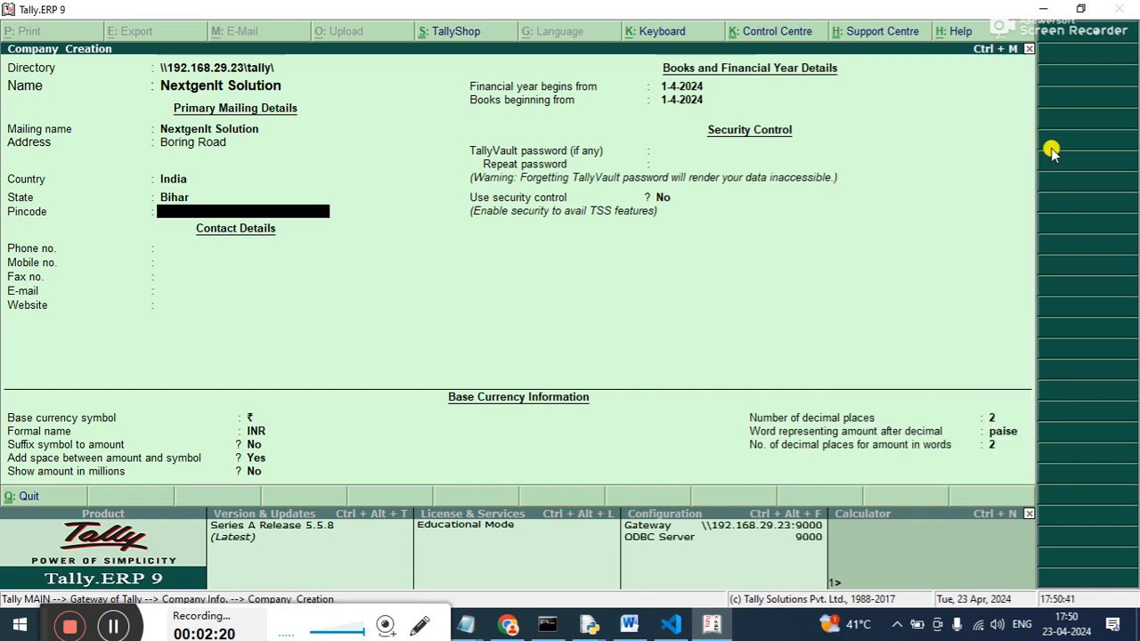
Enter the company's postal code, leave the phone and mobile numbers blank, and save the new company.
type("800000")
key("Return")
key("Return")
key("Return")
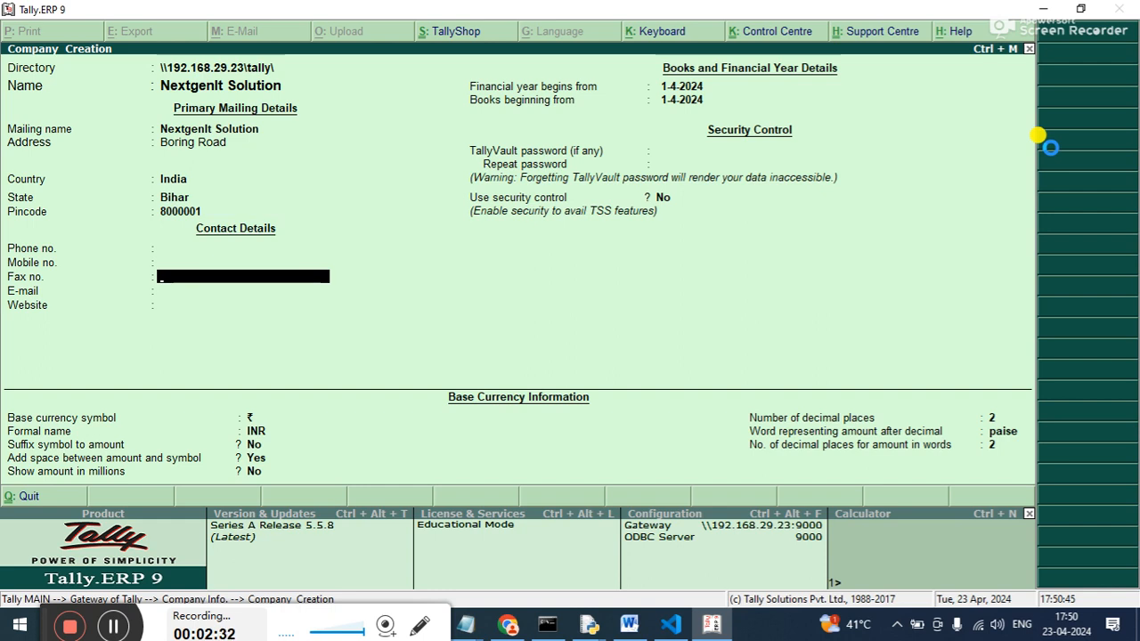
key("ctrl+a")
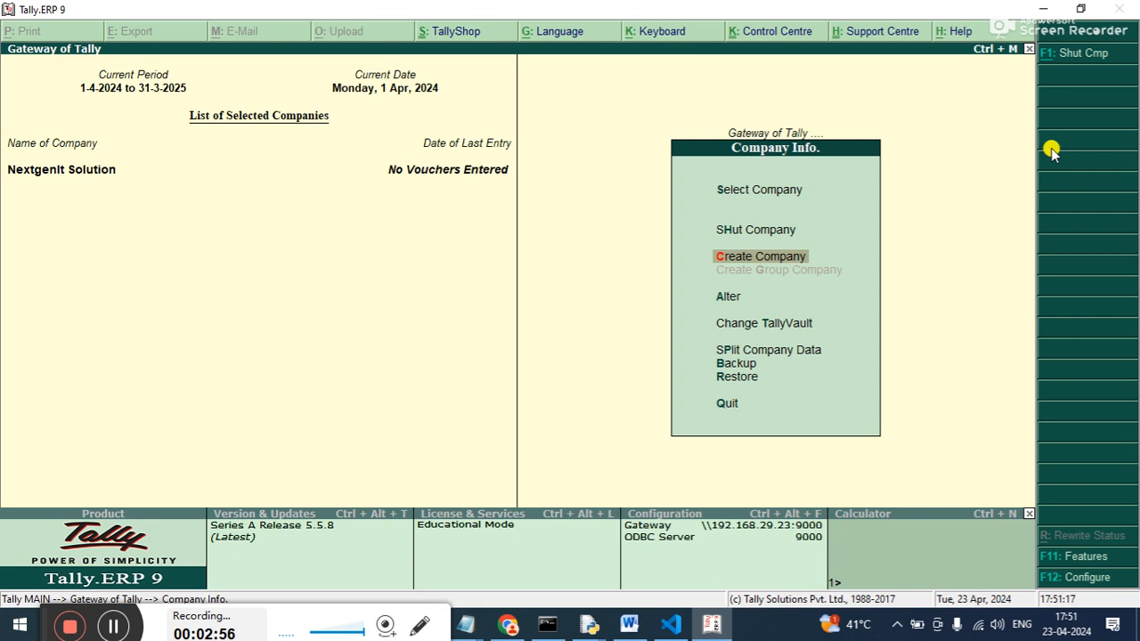
key("Up")
key("Up")
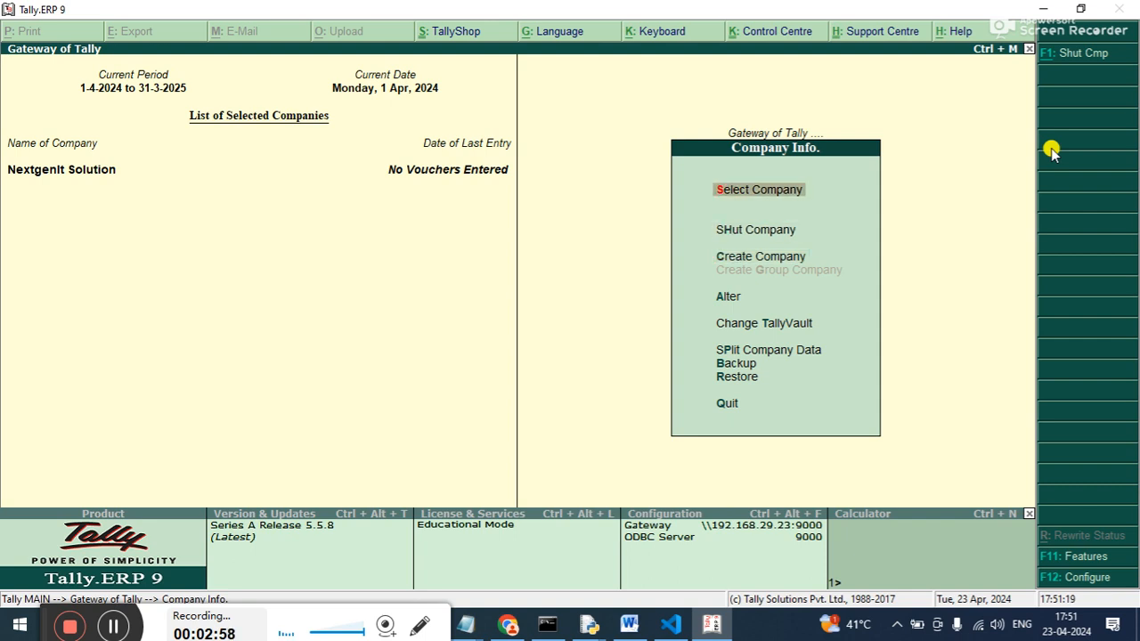
key("Down")
key("Down")
key("Down")
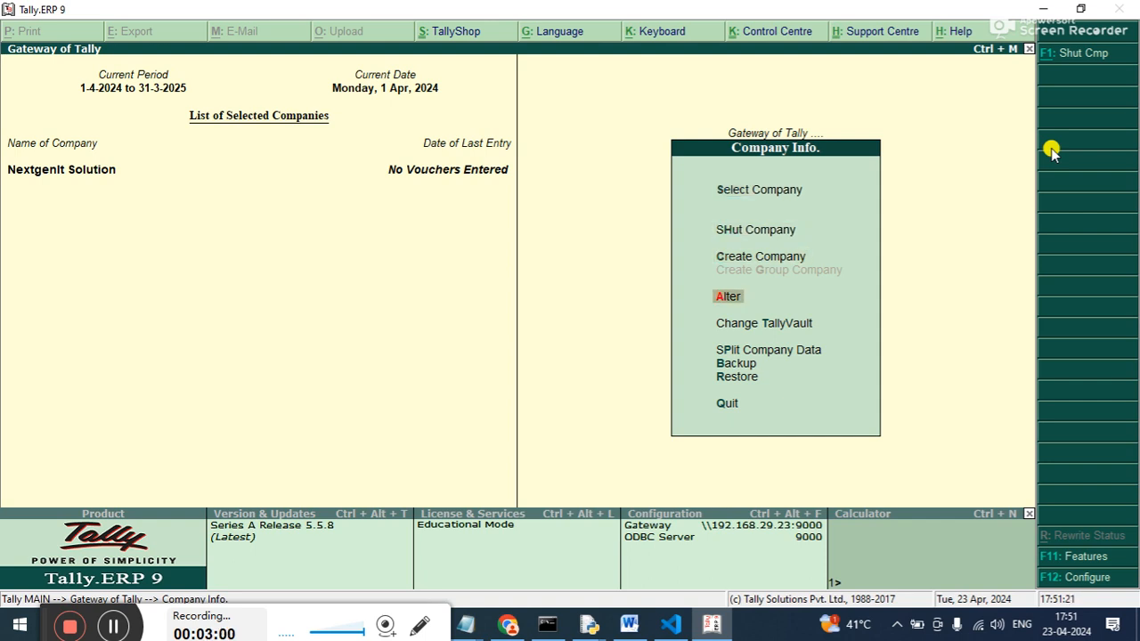
Return to the Gateway of Tally and start a new Receipt accounting voucher.
key("Escape")
key("Down")
key("Down")
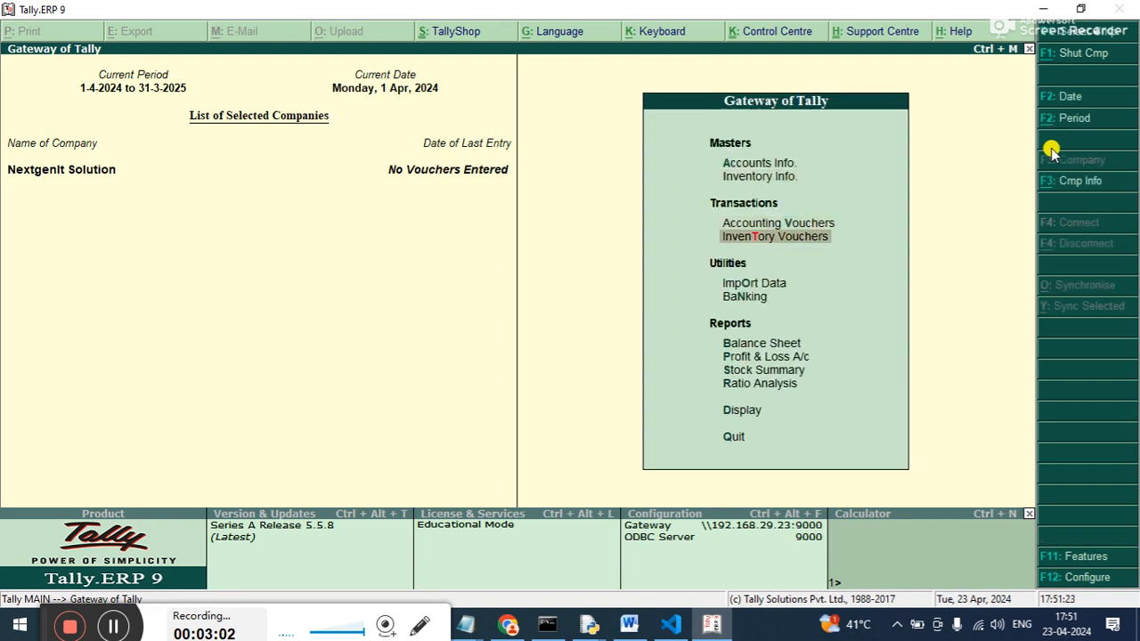
key("Up")
key("Up")
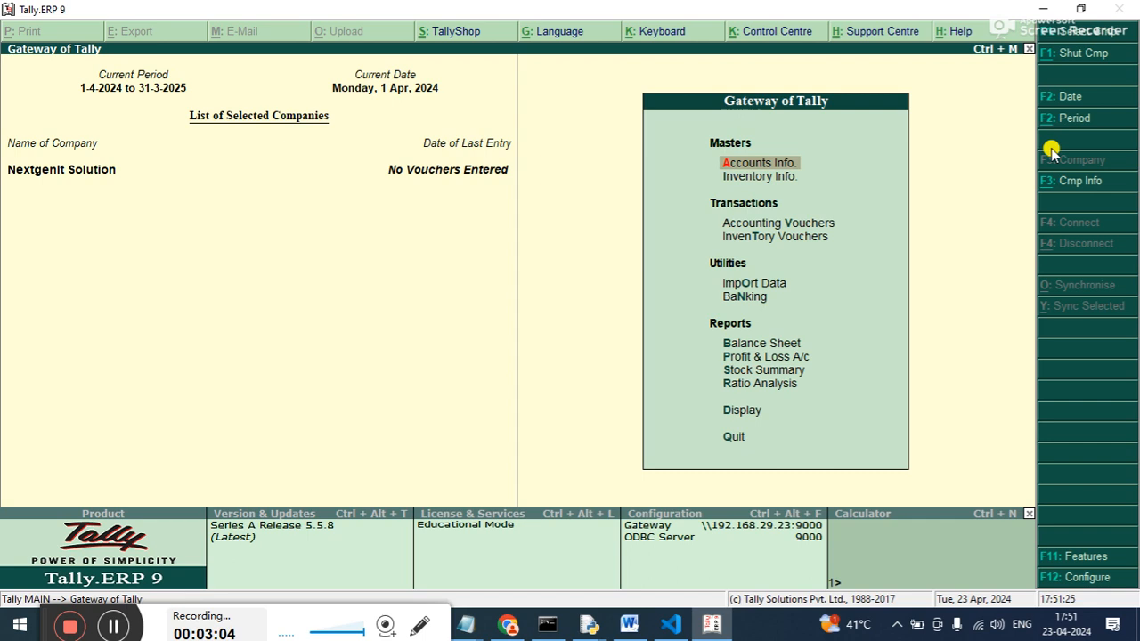
key("Down")
key("Down")
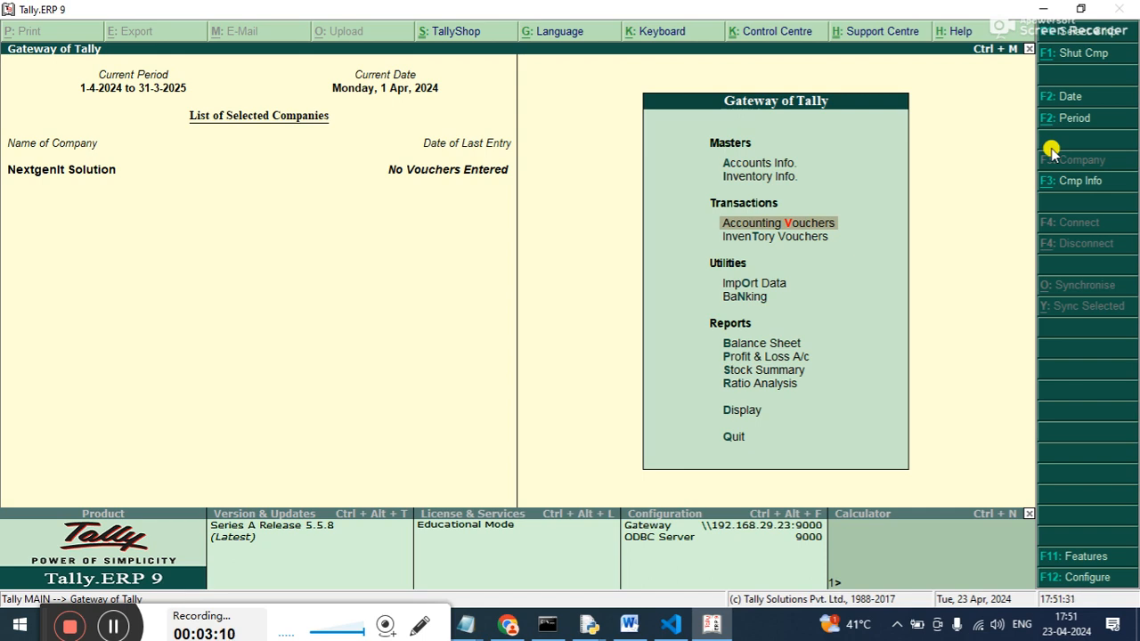
key("Return")
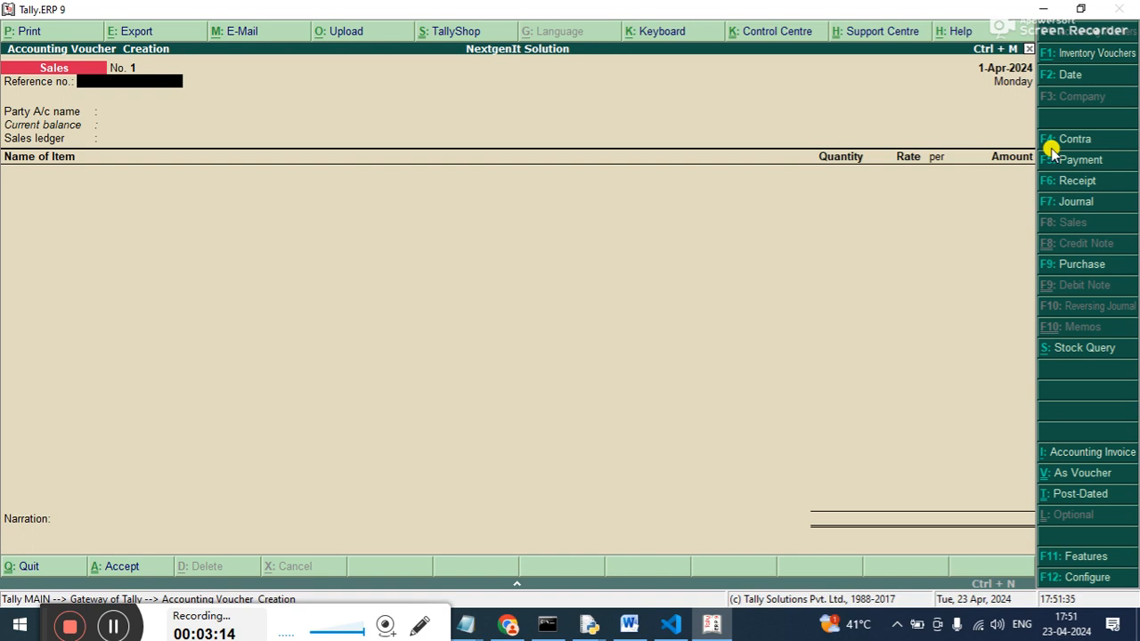
key("F6")
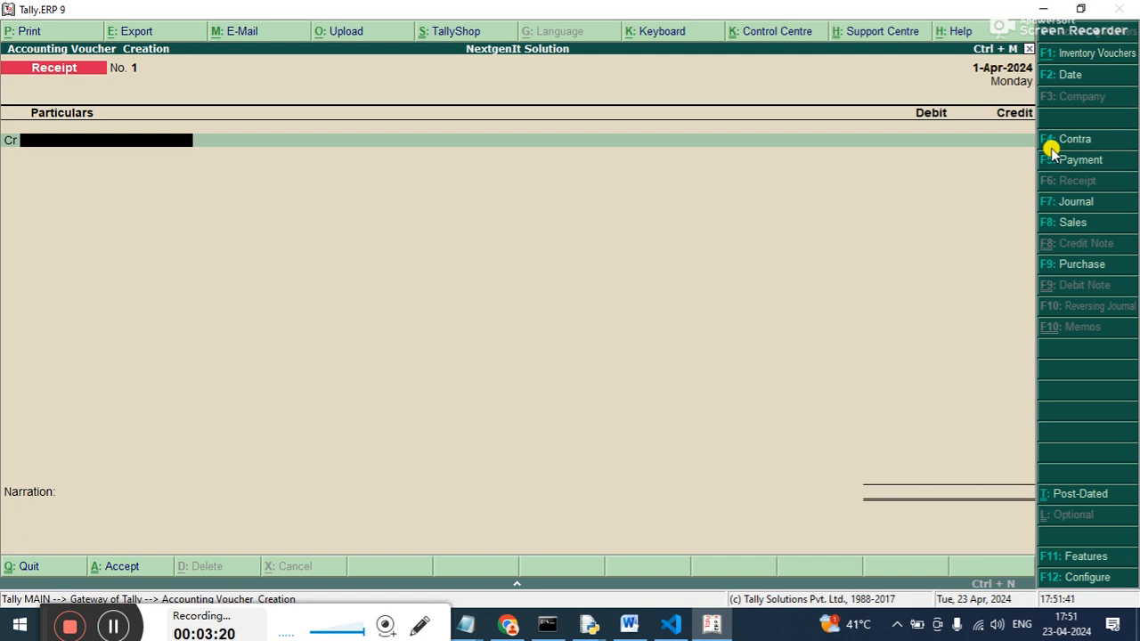
Create a ledger named Capital A/c under Capital Account from within the receipt voucher.
key("alt+c")
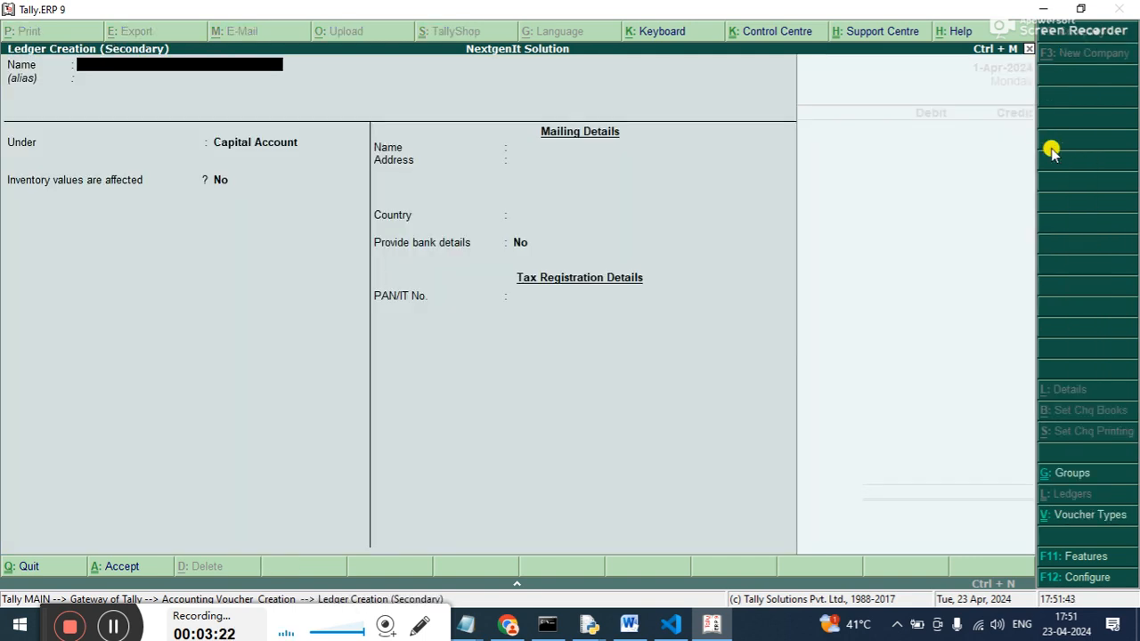
type("Capital A/c")
key("Return")
key("Return")
key("Return")
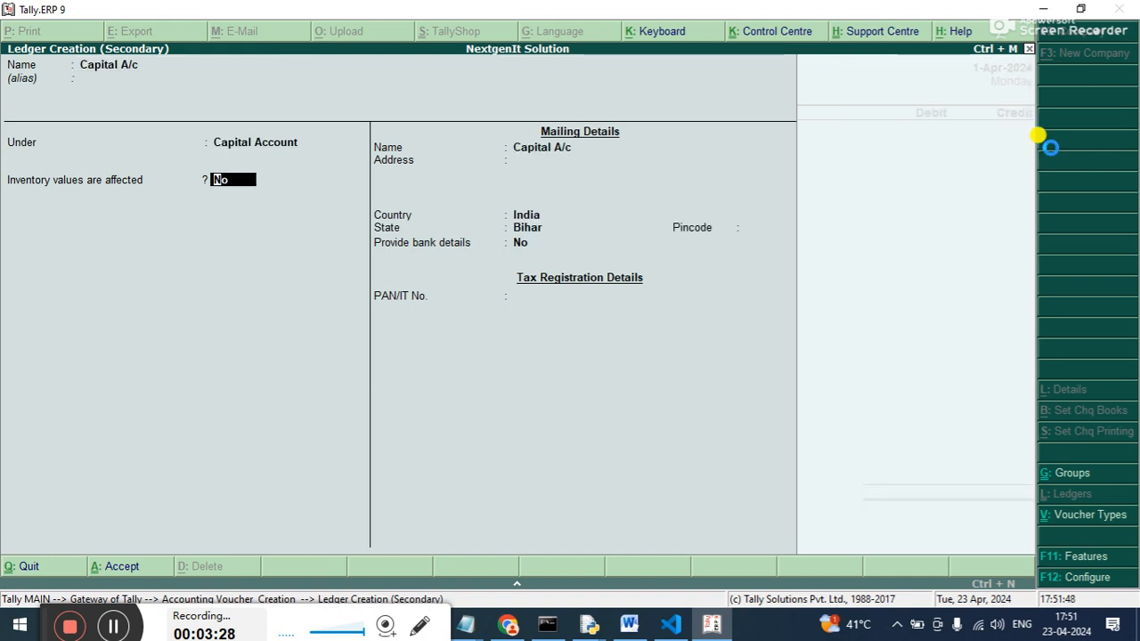
key("ctrl+a")
Credit Capital A/c with 600000 against a Cash debit, save the receipt and leave voucher entry.
type("600000")
key("Return")
key("Return")
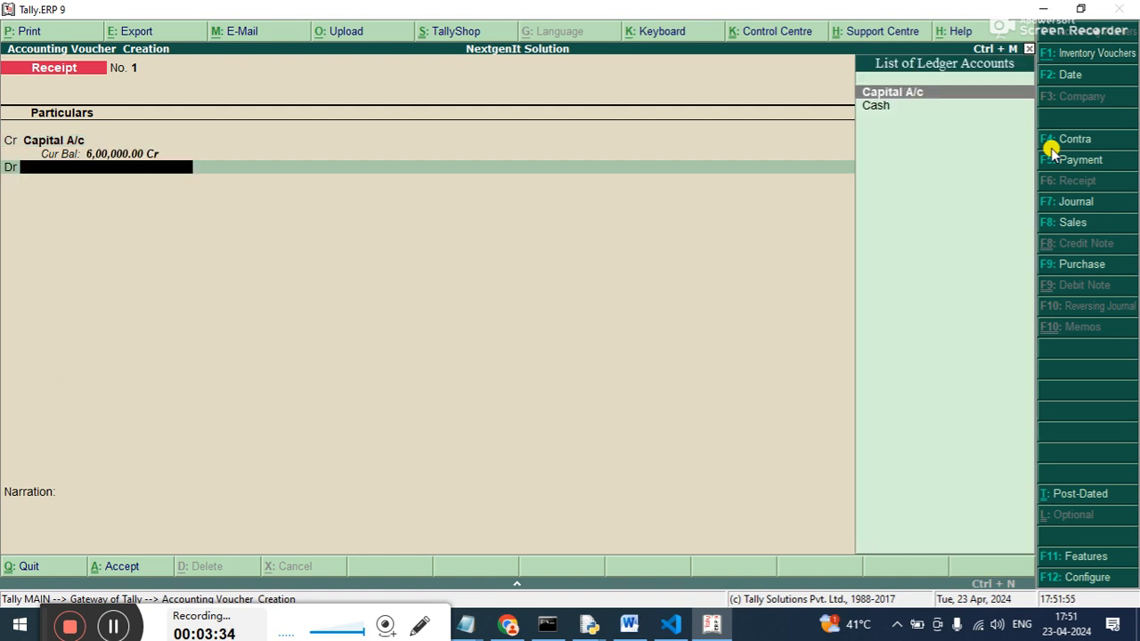
key("Down")
key("Return")
key("Return")
key("Return")
key("Return")
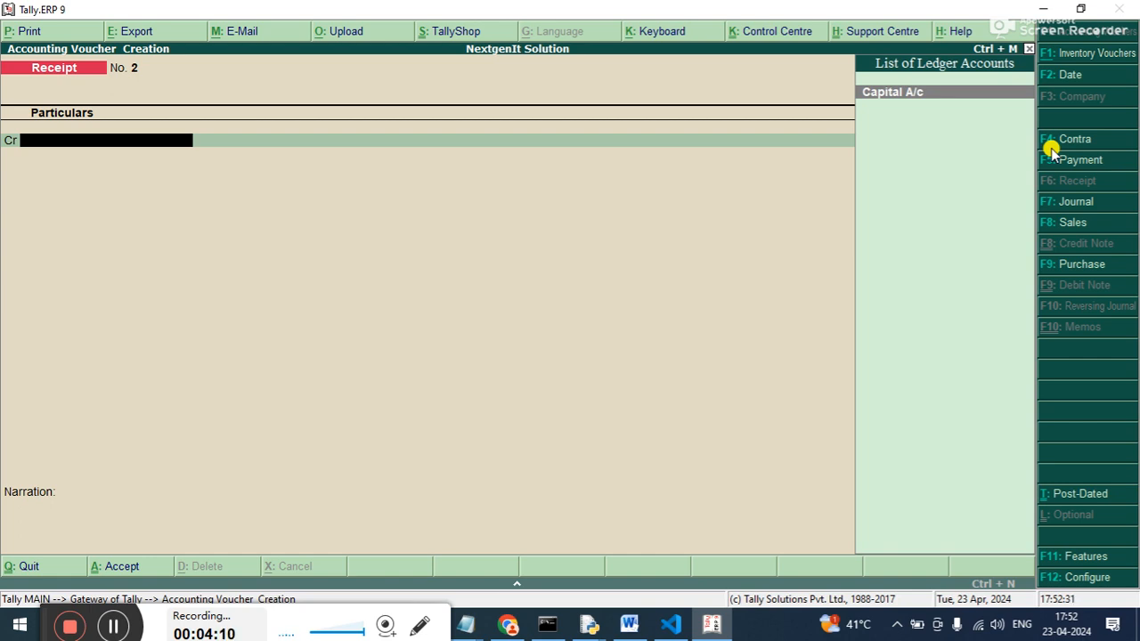
key("Escape")
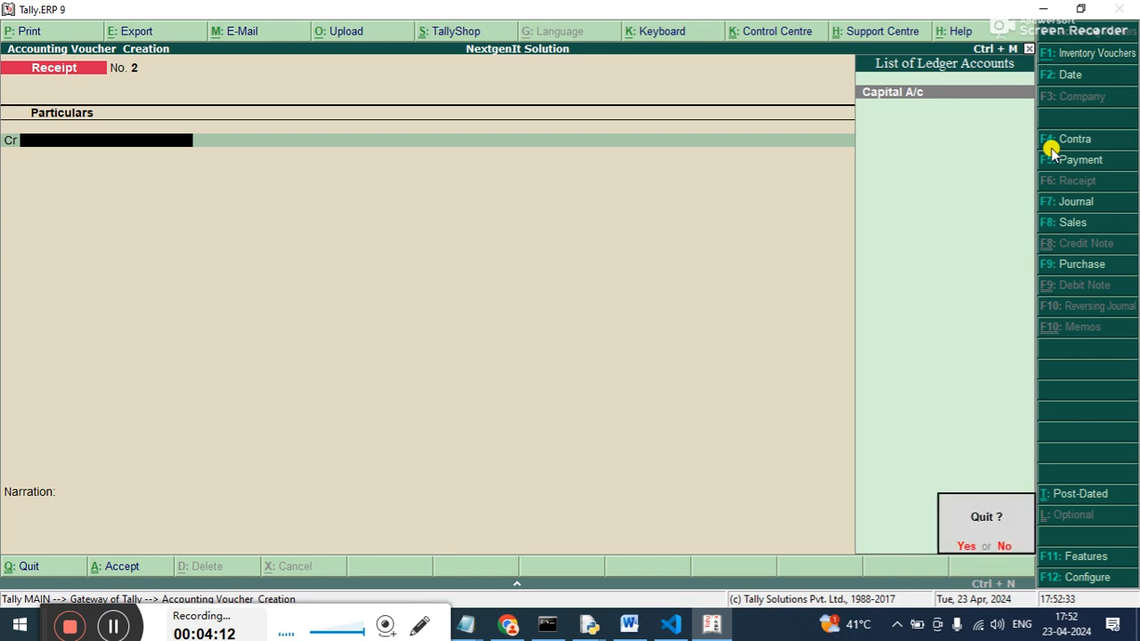
key("Return")
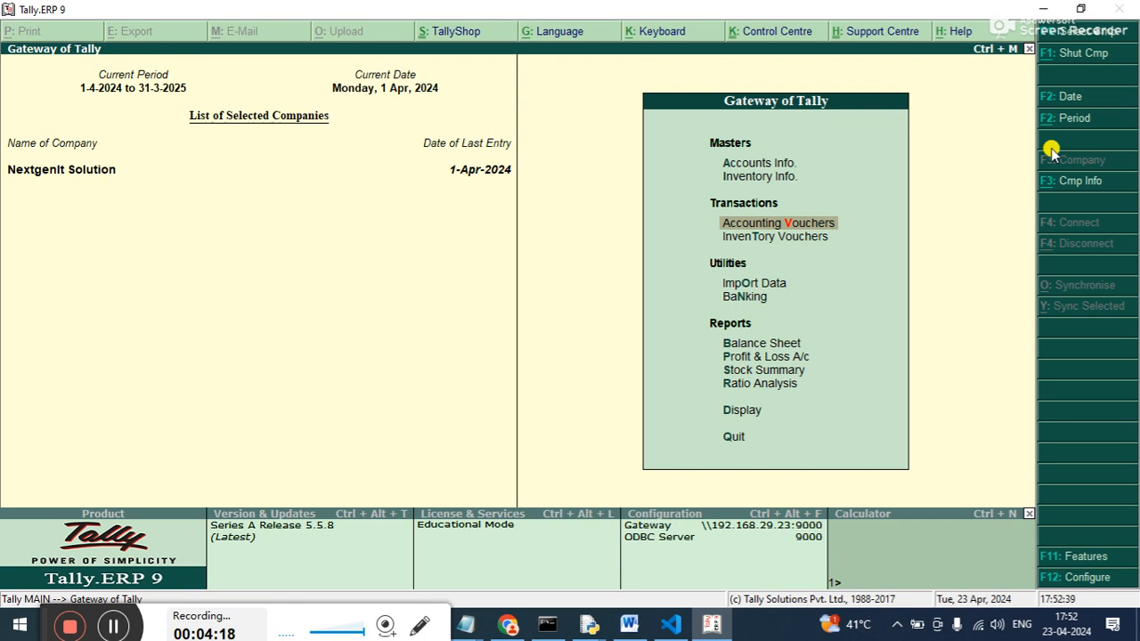
Enable interest calculation and its advanced parameters in the company's accounting features.
key("F11")
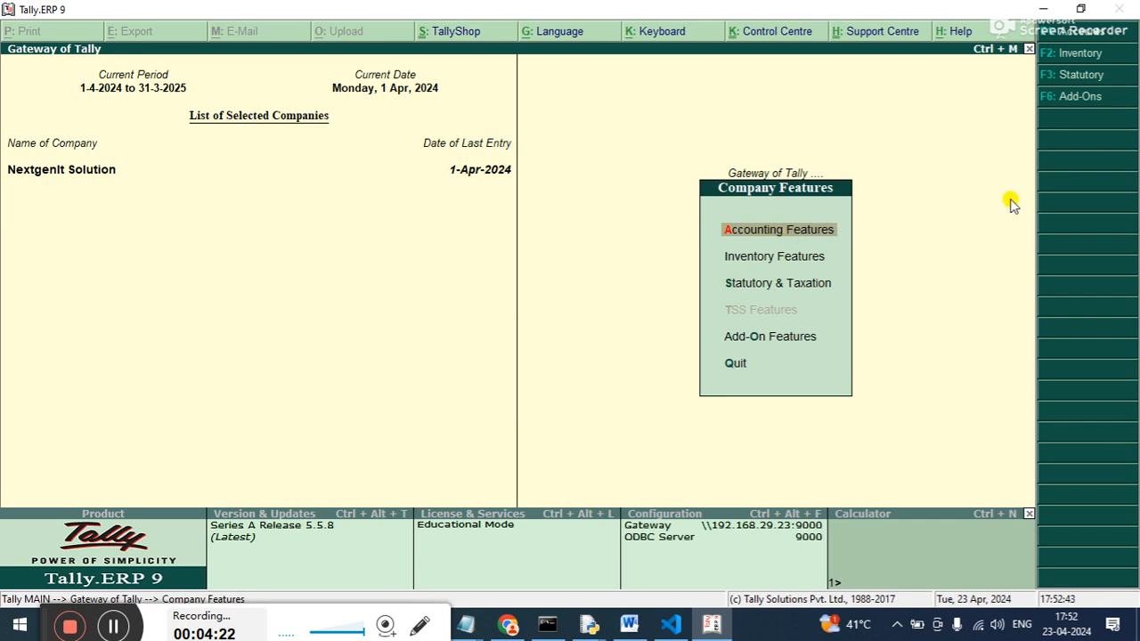
key("Return")
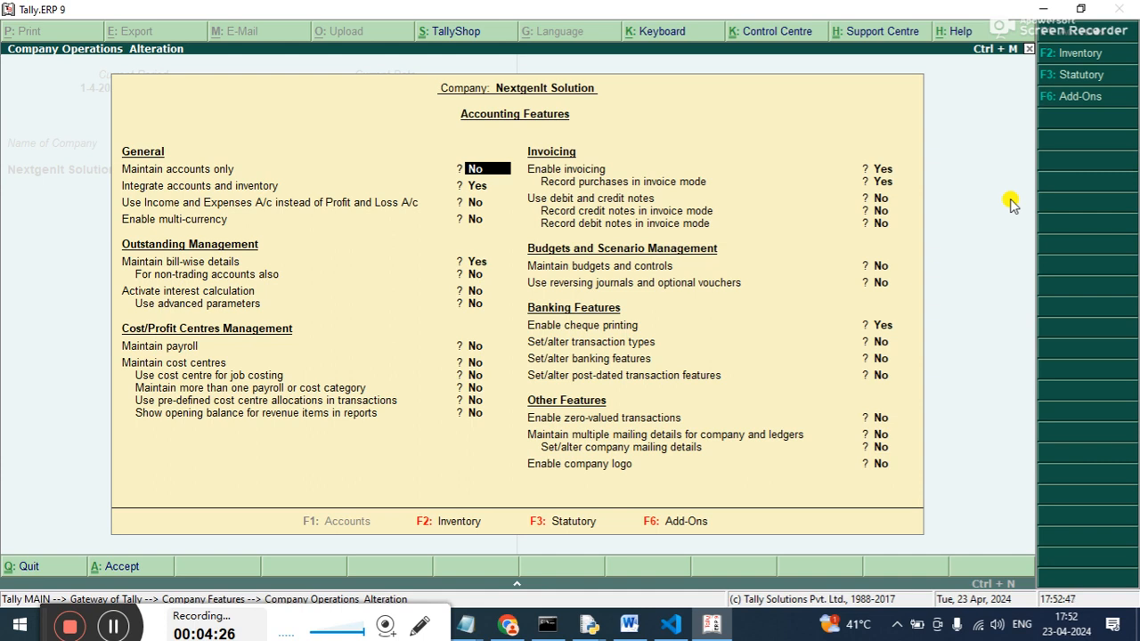
key("Return")
key("Return")
key("Return")
key("Return")
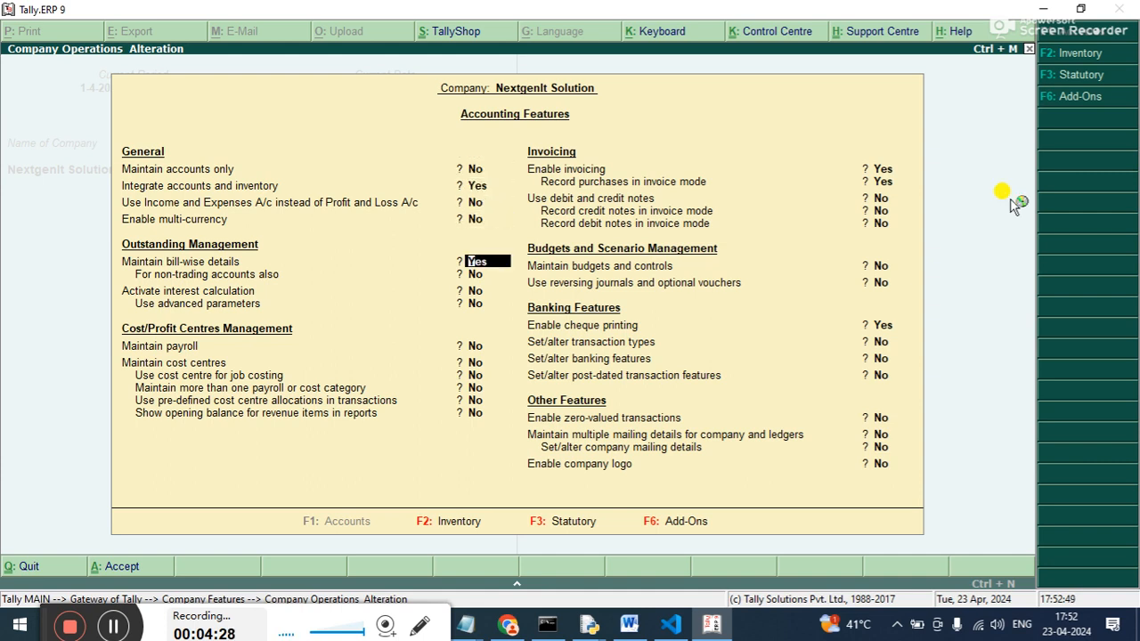
key("Return")
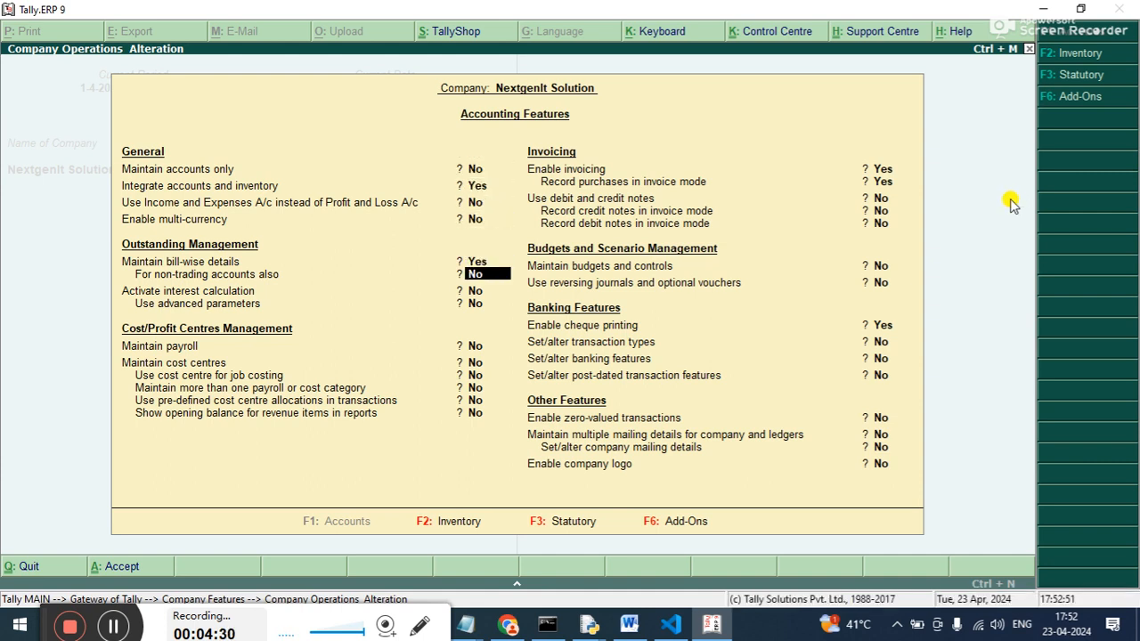
key("Return")
type("y")
key("Return")
type("y")
key("Return")
key("Return")
key("Return")
key("Return")
key("Return")
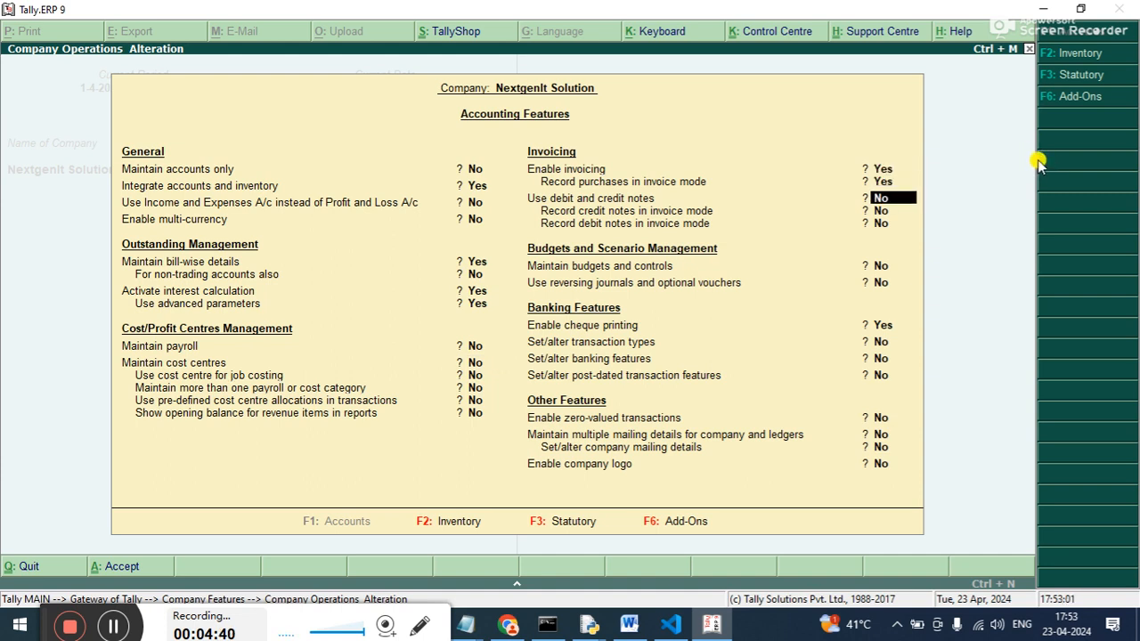
Enable debit and credit notes and set both to be recorded in invoice mode.
type("y")
key("Return")
type("y")
key("Return")
type("y")
key("Return")
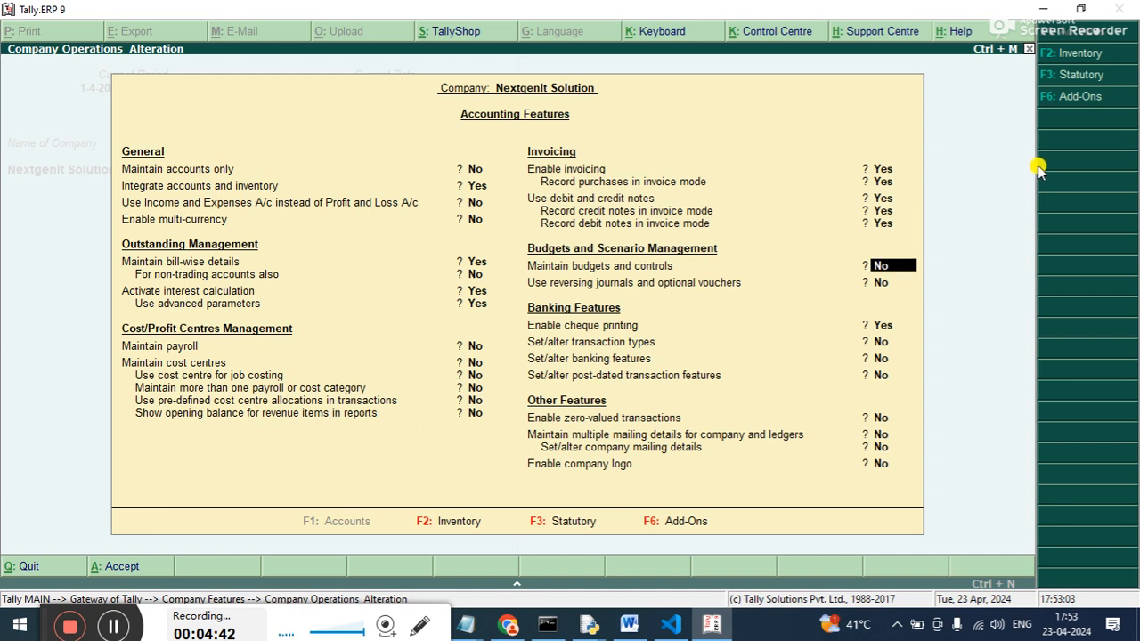
Enable budgets and controls, save the accounting features and return to the Gateway of Tally.
type("y")
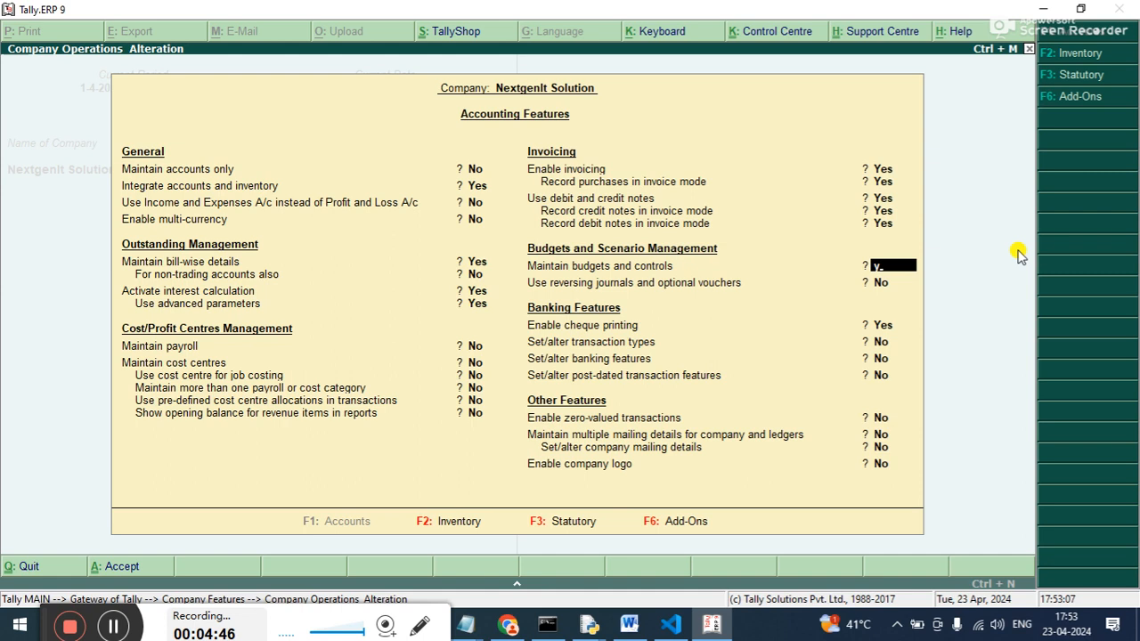
key("Return")
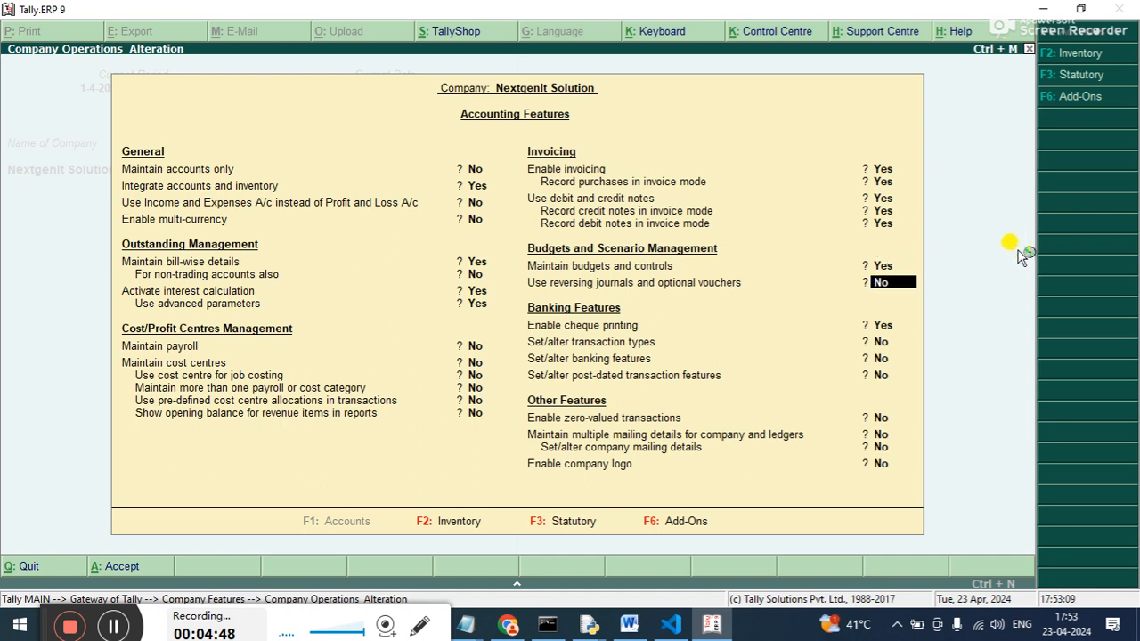
key("ctrl+a")
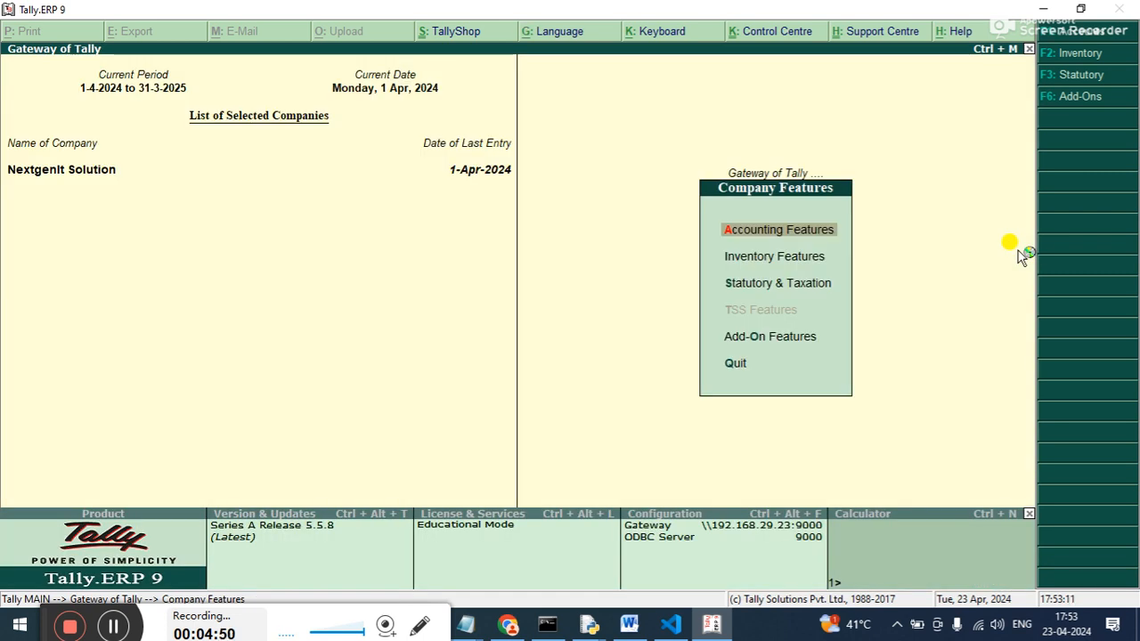
key("Escape")
Start a Purchase voucher with supplier invoice number 1 dated 1-Apr-2024 and Cash as the party account.
key("Up")
key("Up")
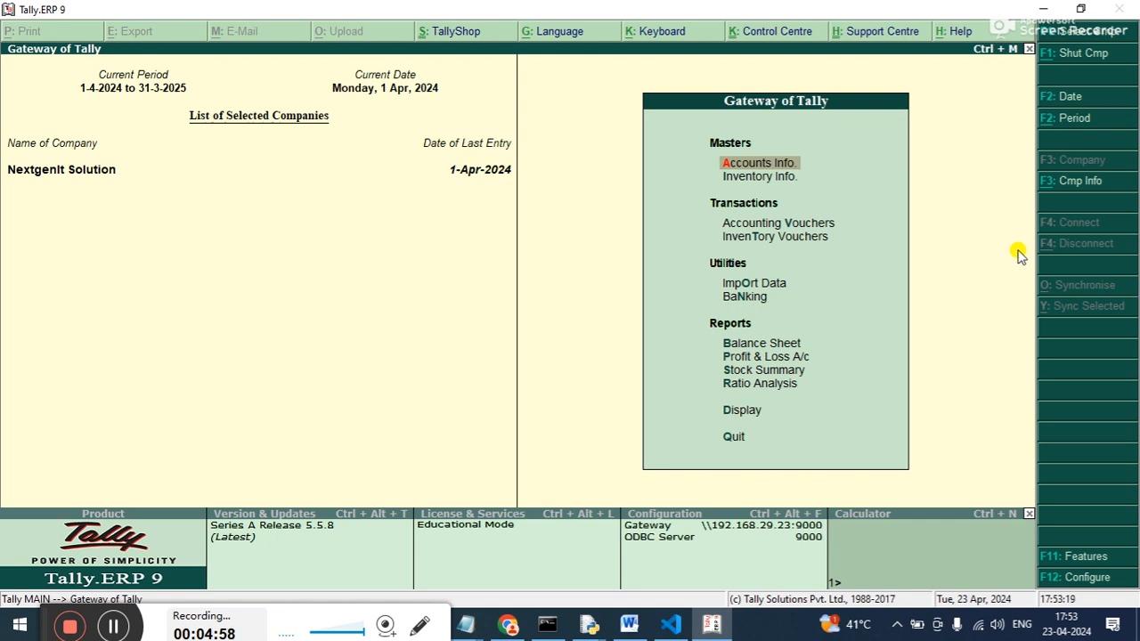
key("Down")
key("Down")
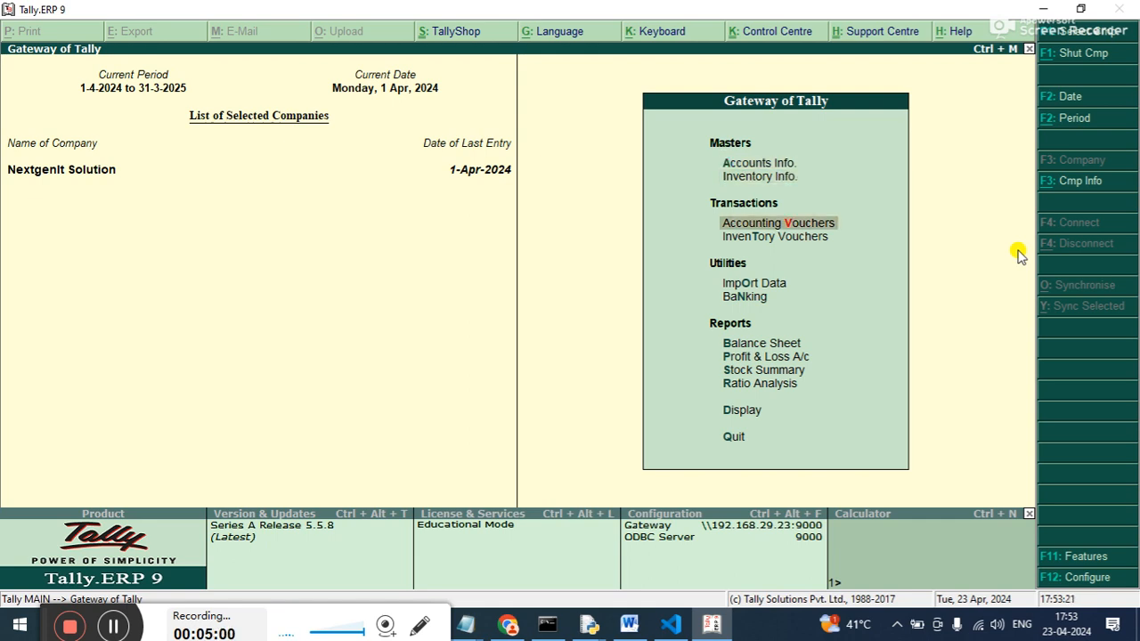
key("Return")
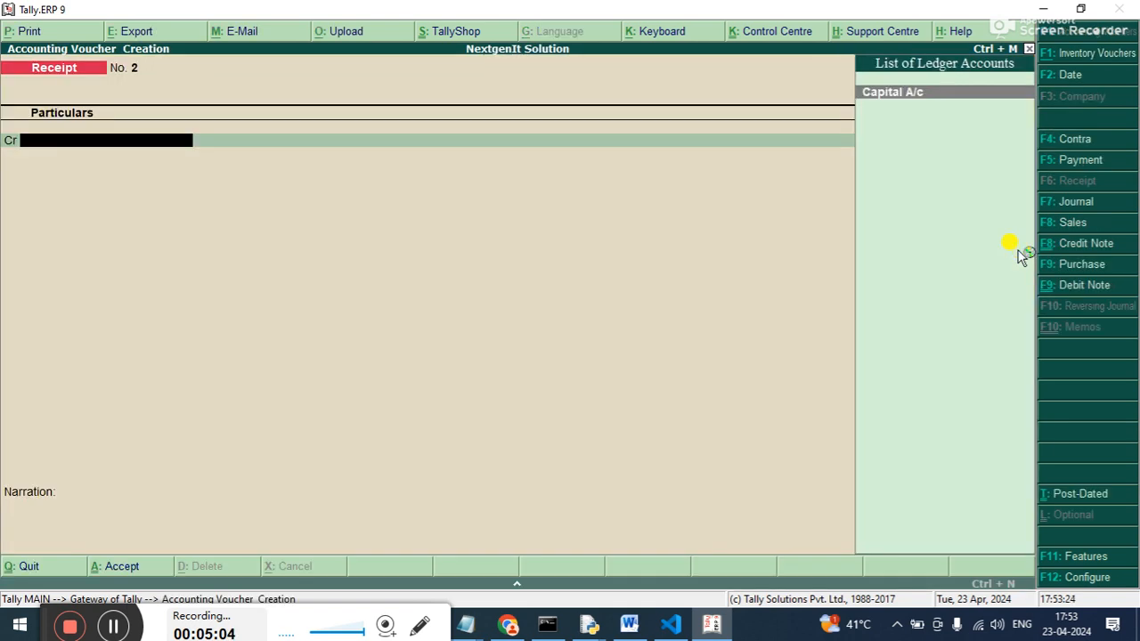
key("F9")
type("1")
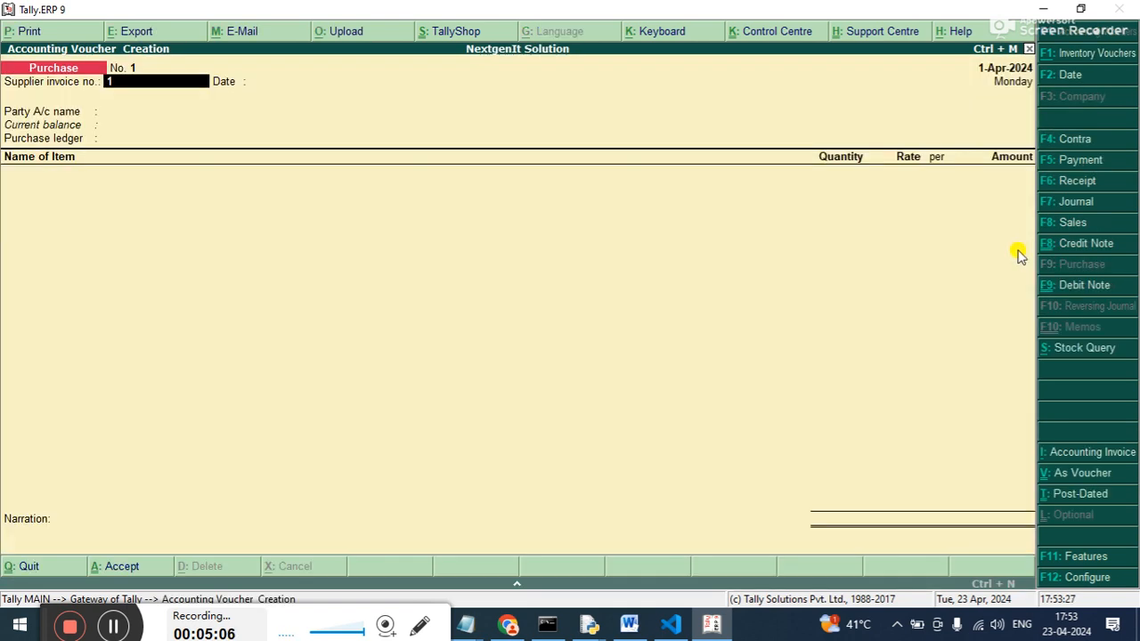
key("Return")
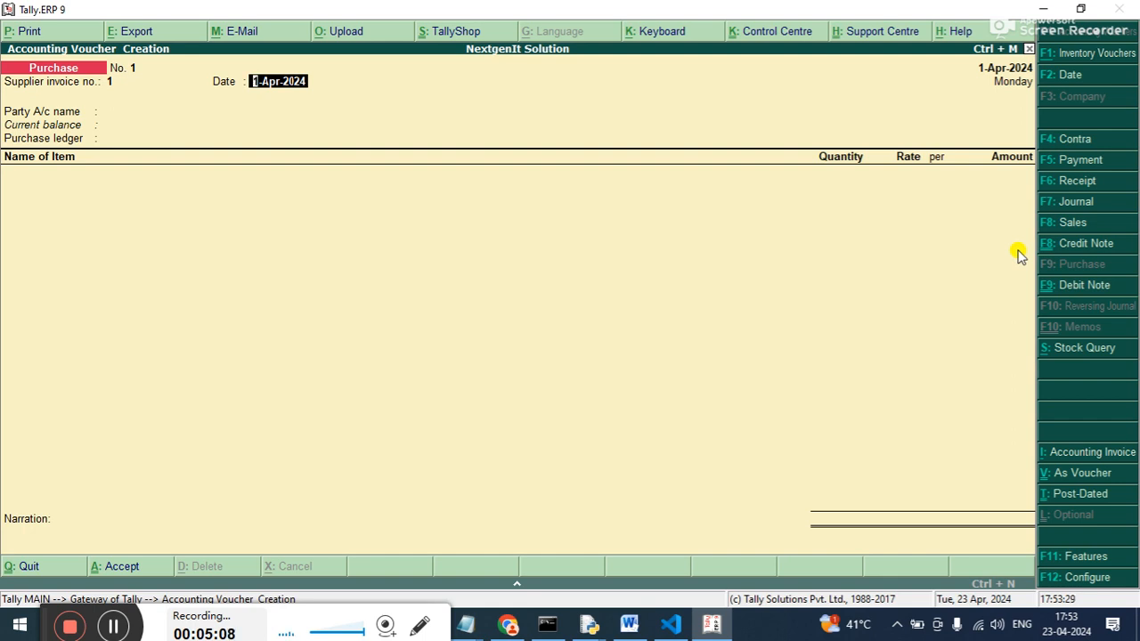
key("Return")
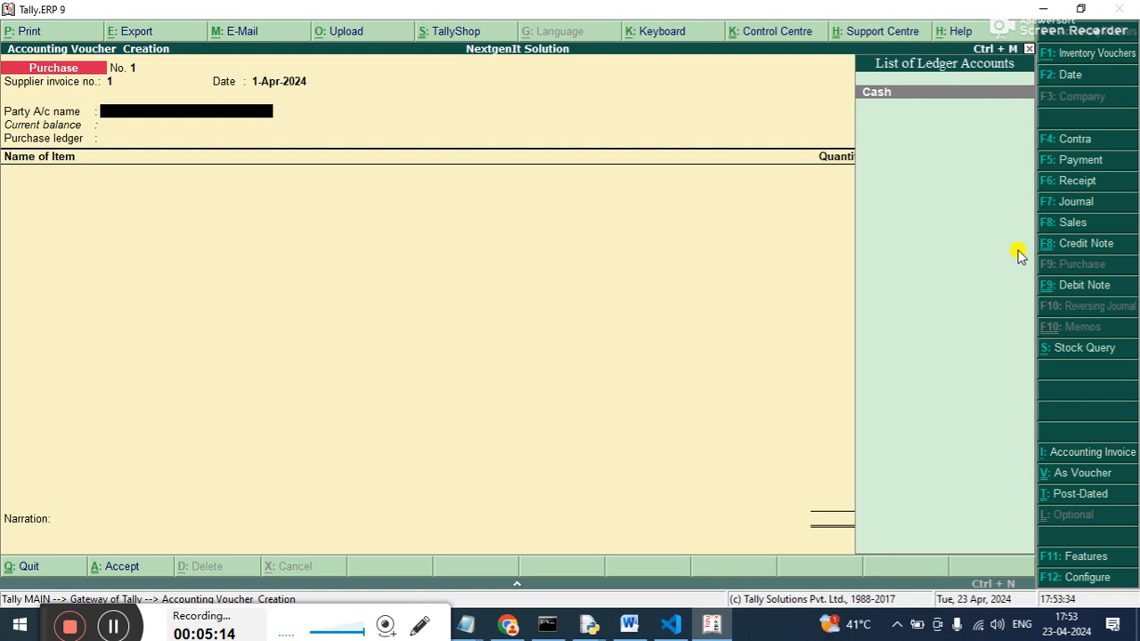
key("Return")
key("ctrl+a")
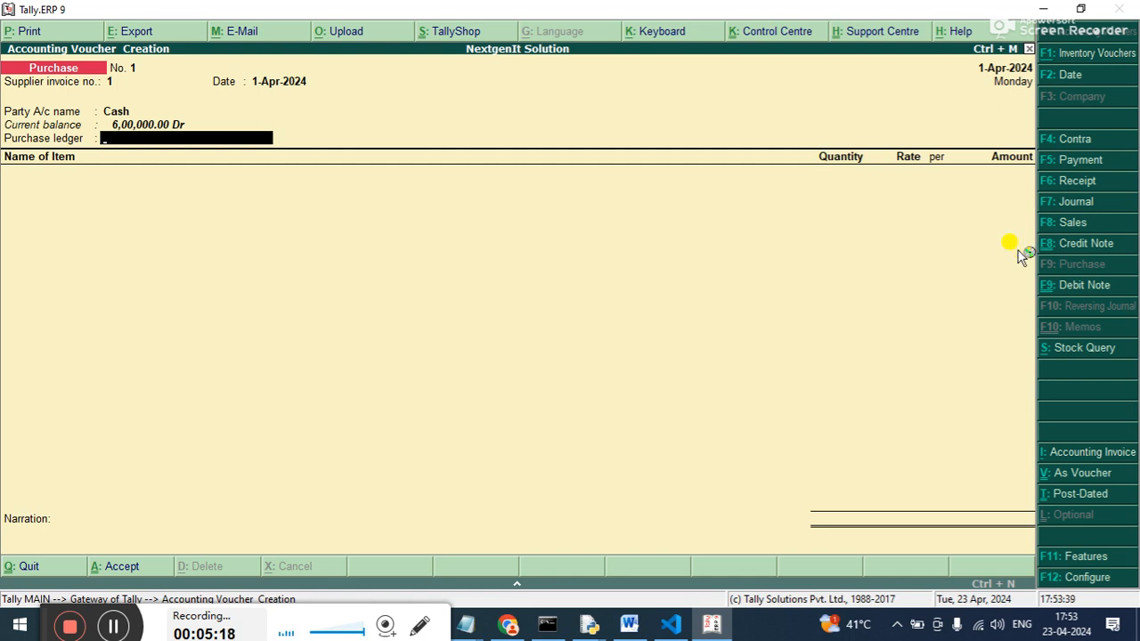
Create a purchase ledger named Purchase A/c under Purchase Accounts, with inventory values affected, and use it in the voucher.
key("alt+c")
type("Pur")
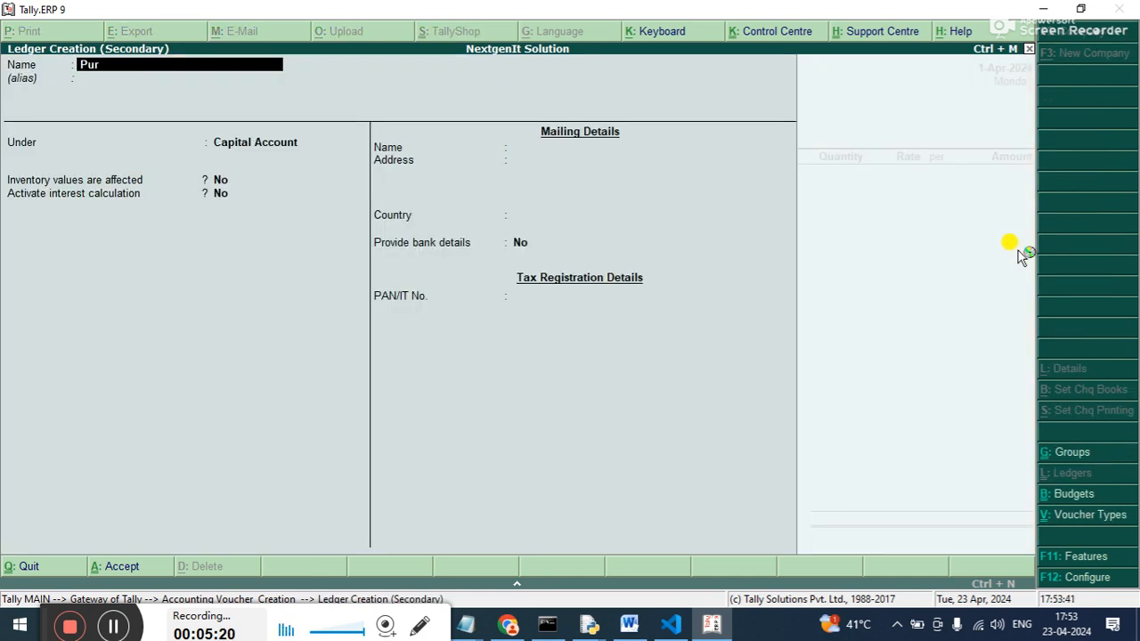
type("chase A/c")
key("Return")
key("Return")
type("Pu")
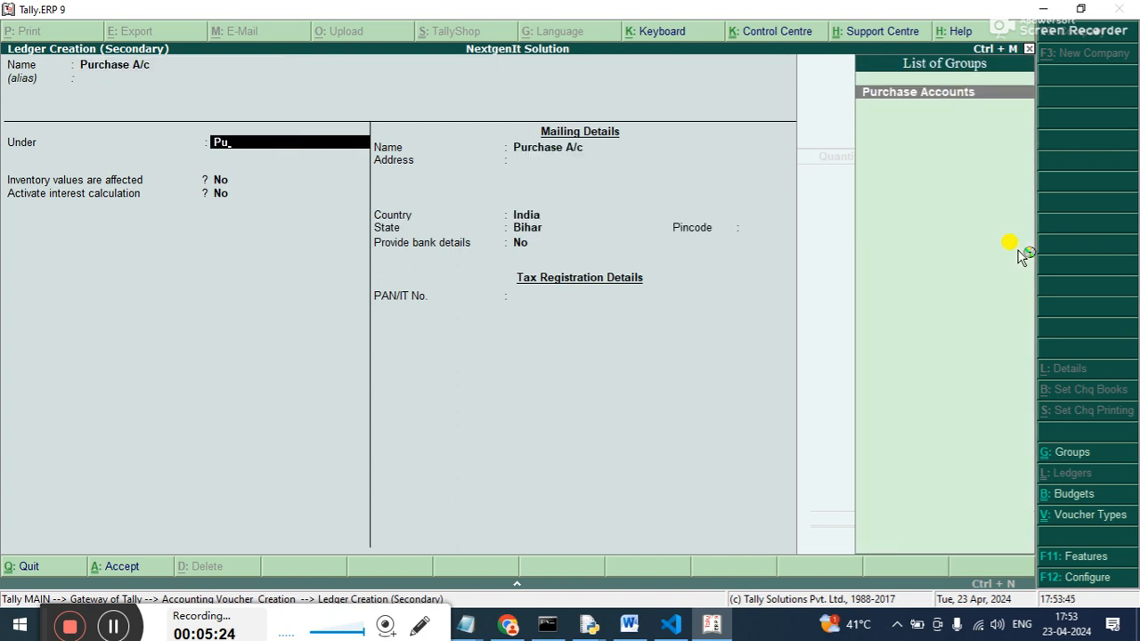
key("Return")
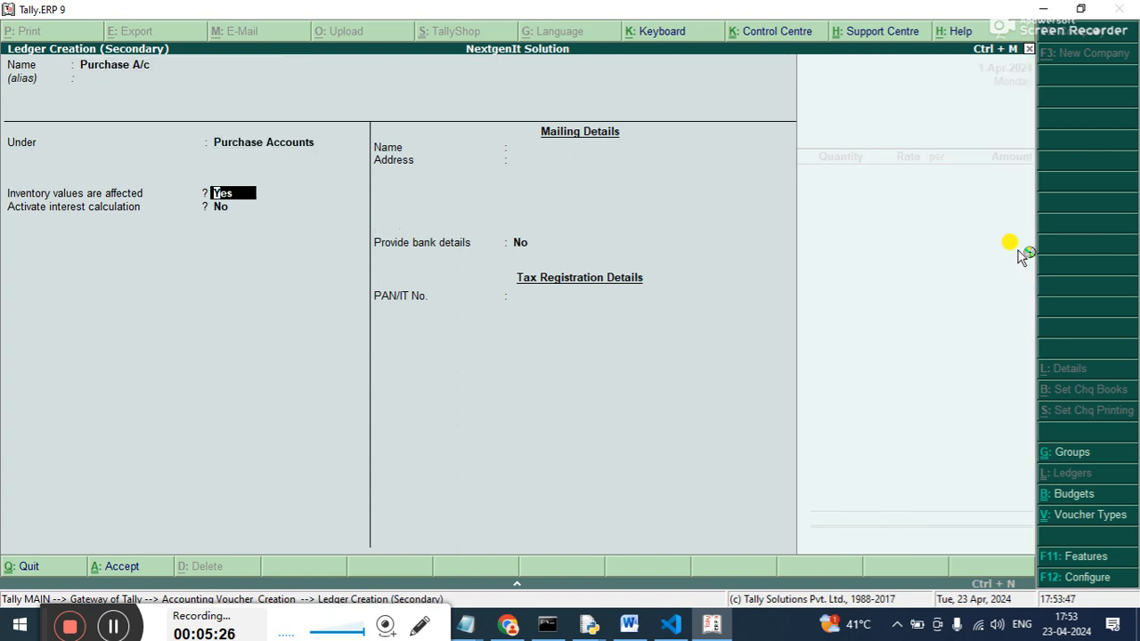
key("ctrl+a")
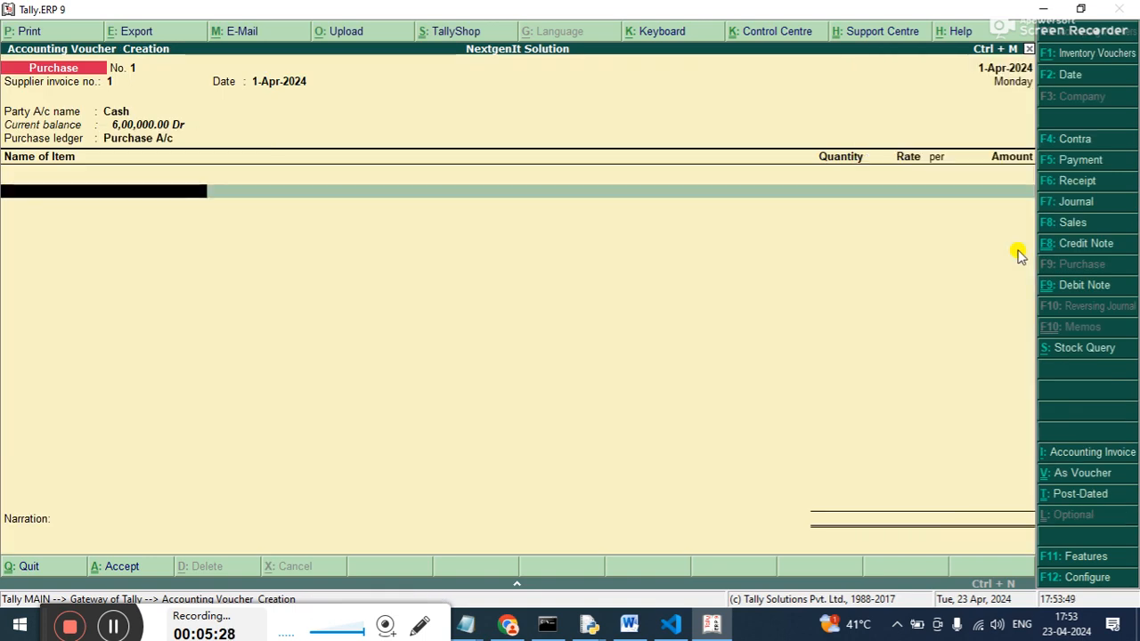
Start a new stock item from the voucher's first item line, named Hp Probook 4410 and grouped under Primary.
left_click(1019, 256)
key("alt+c")
type("Lap")
type("Hp")
type(" Probook")
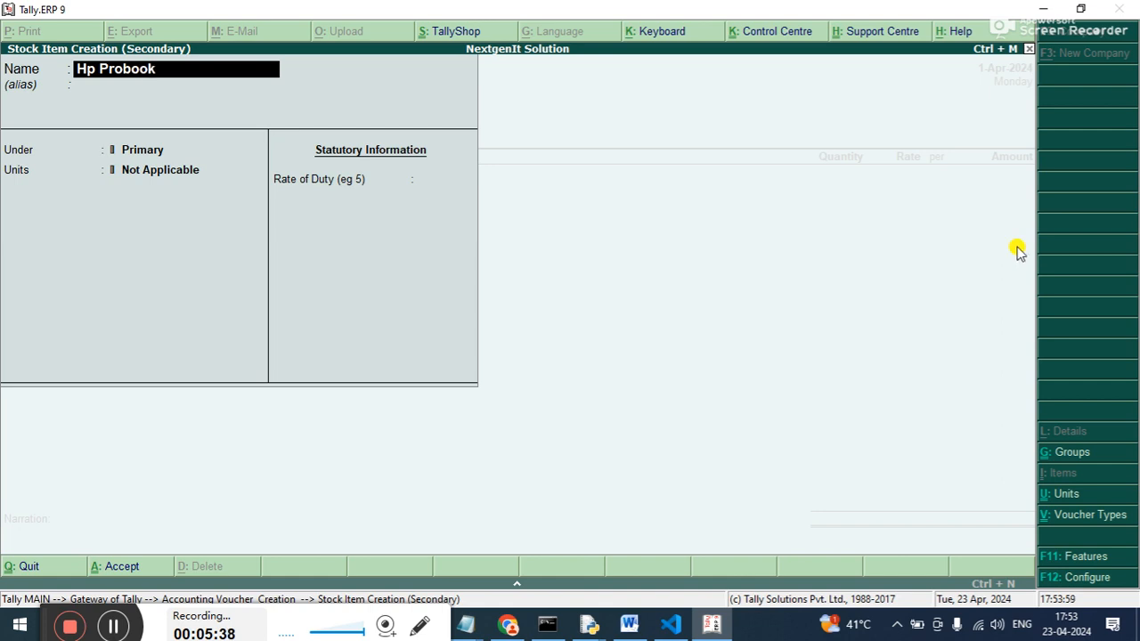
type(" 4410")
key("Return")
key("Return")
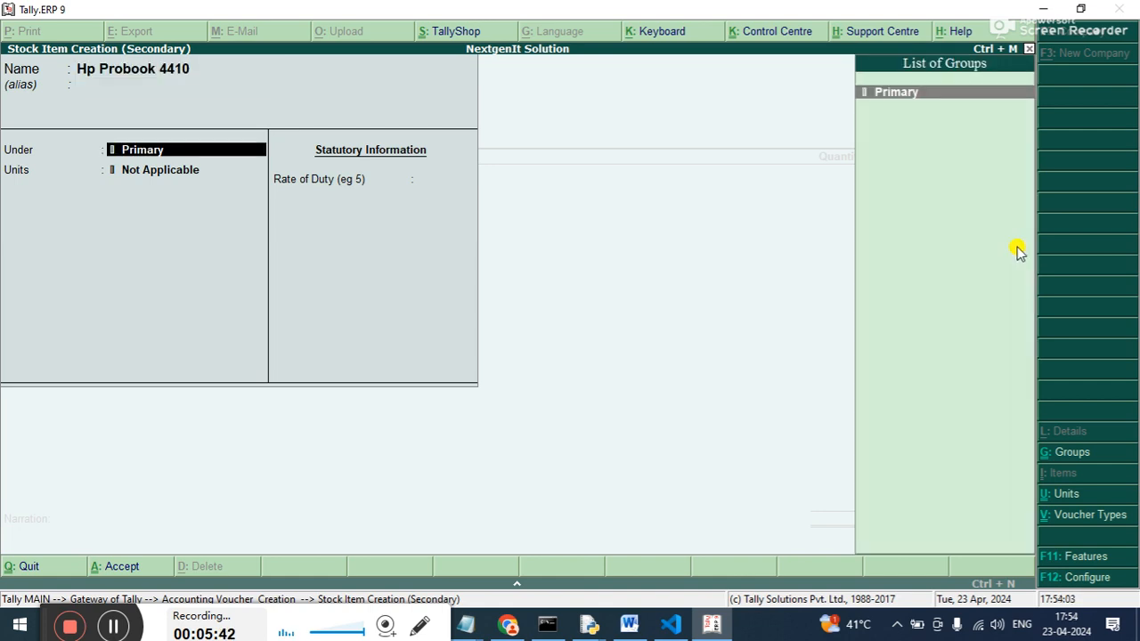
Create a simple unit with symbol p and formal name Pic, and save the Hp Probook 4410 item with it.
key("Return")
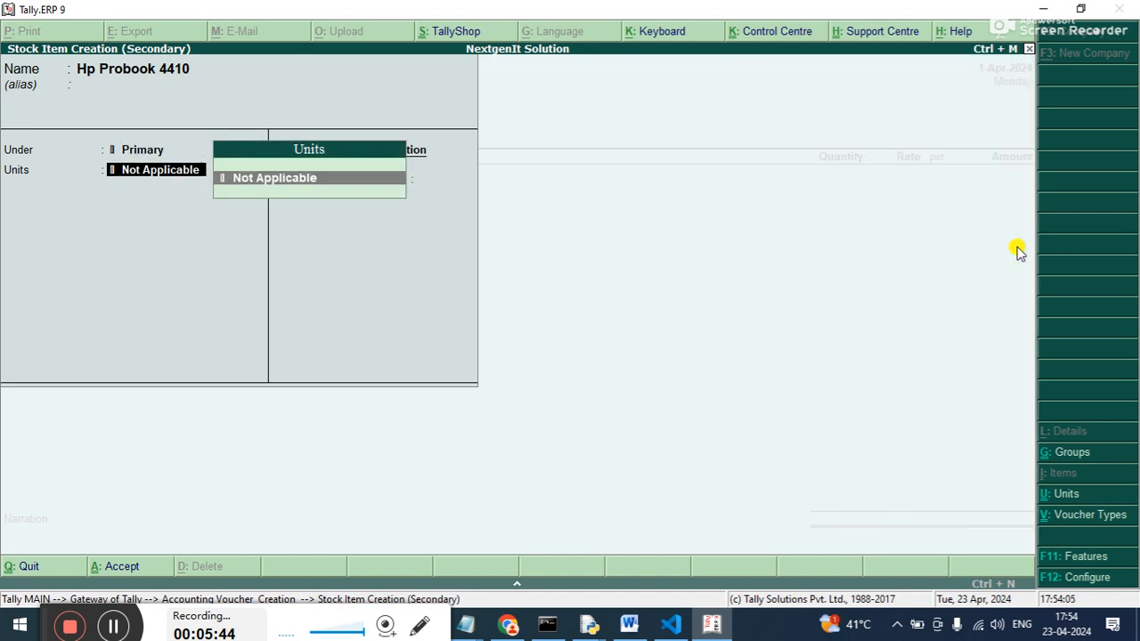
key("alt+c")
type("pi")
key("BackSpace")
key("Return")
type("Pic")
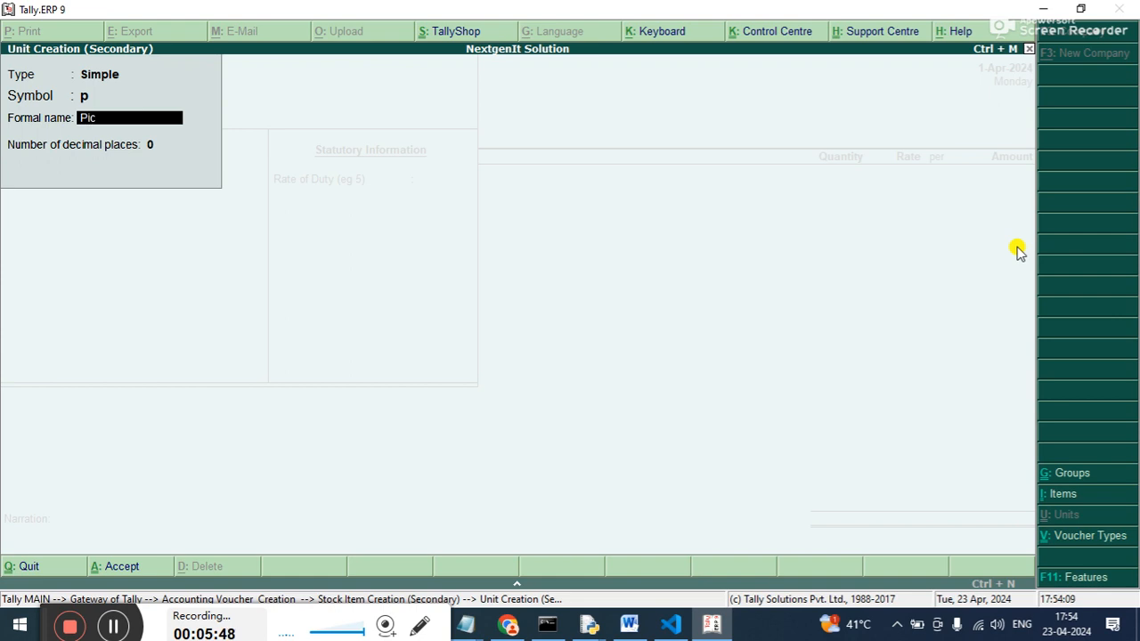
key("Return")
key("Return")
key("Return")
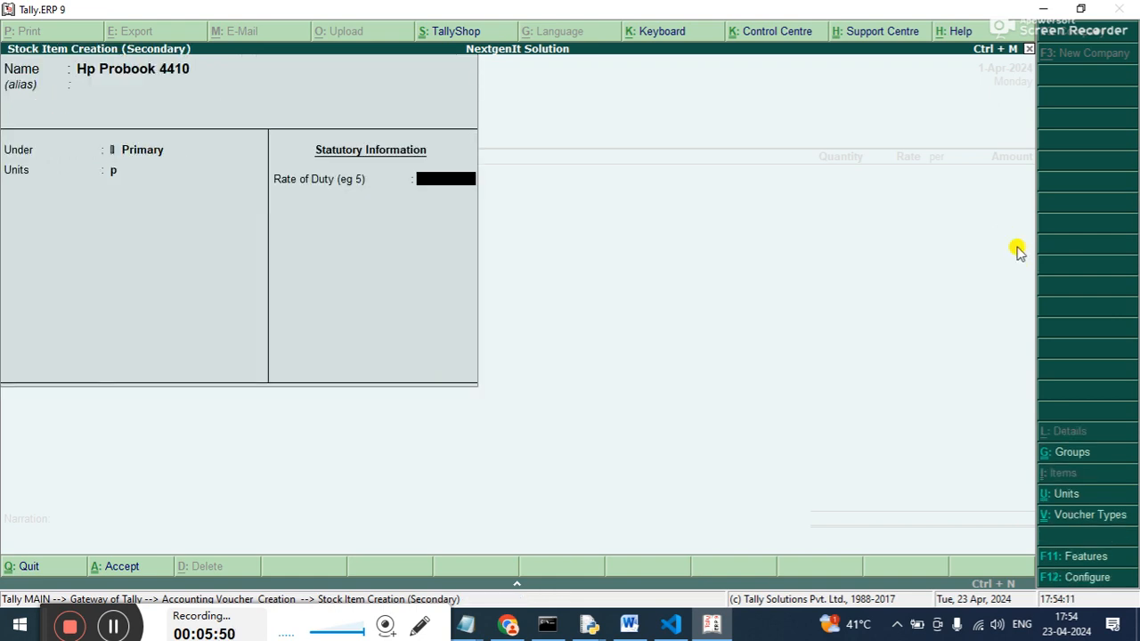
key("Return")
Enter a quantity of 6 at a rate of 30,000 for Hp Probook 4410.
key("Return")
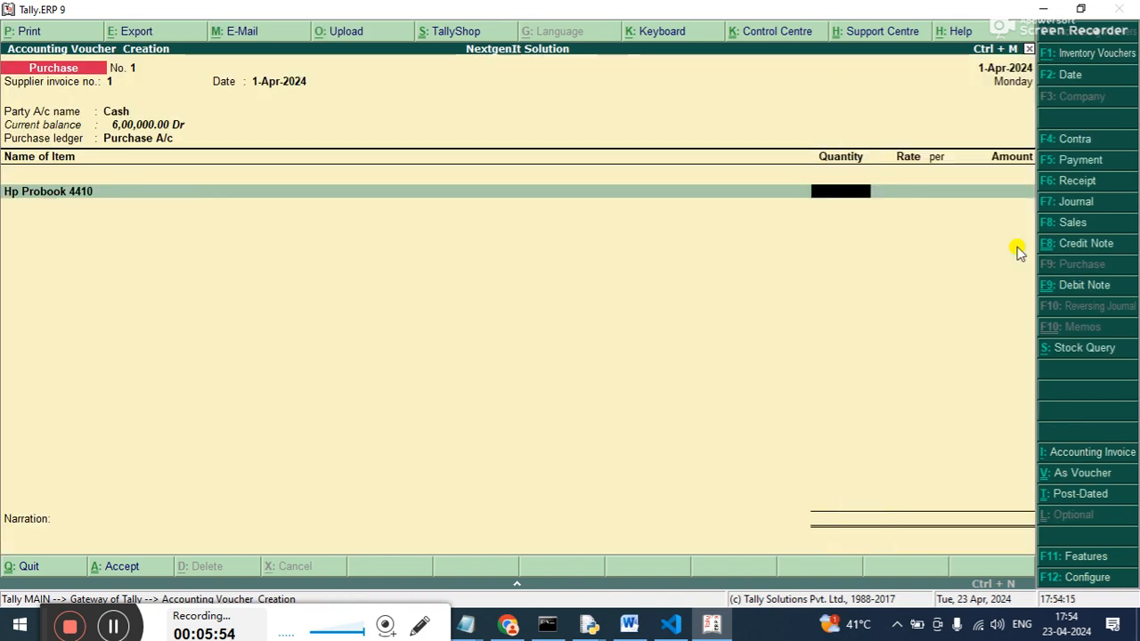
type("6")
key("Return")
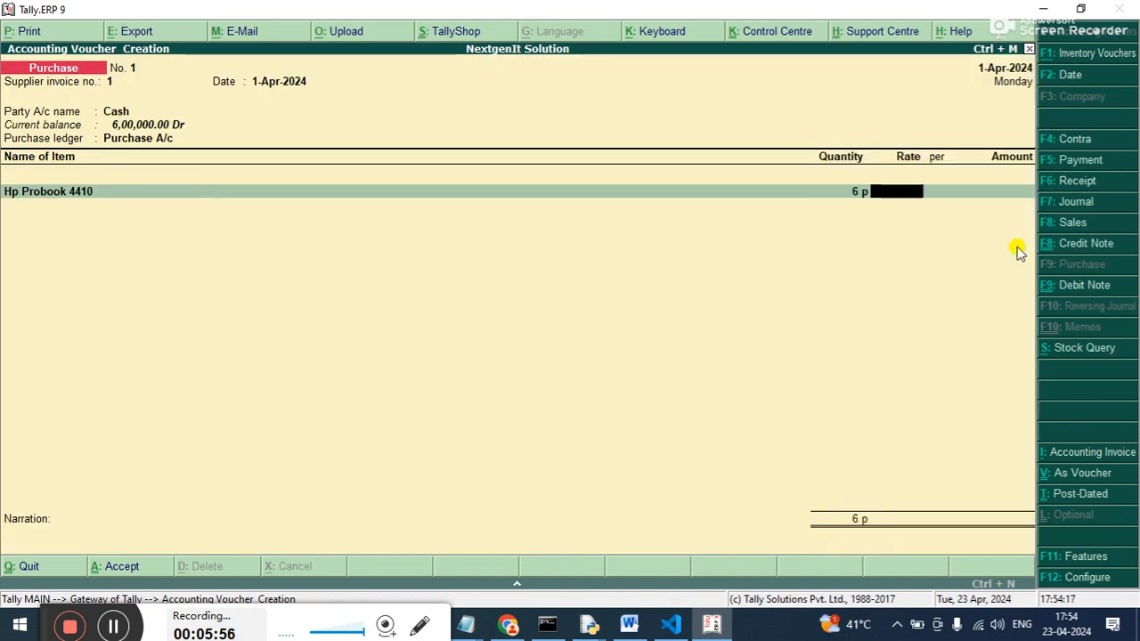
type("30000")
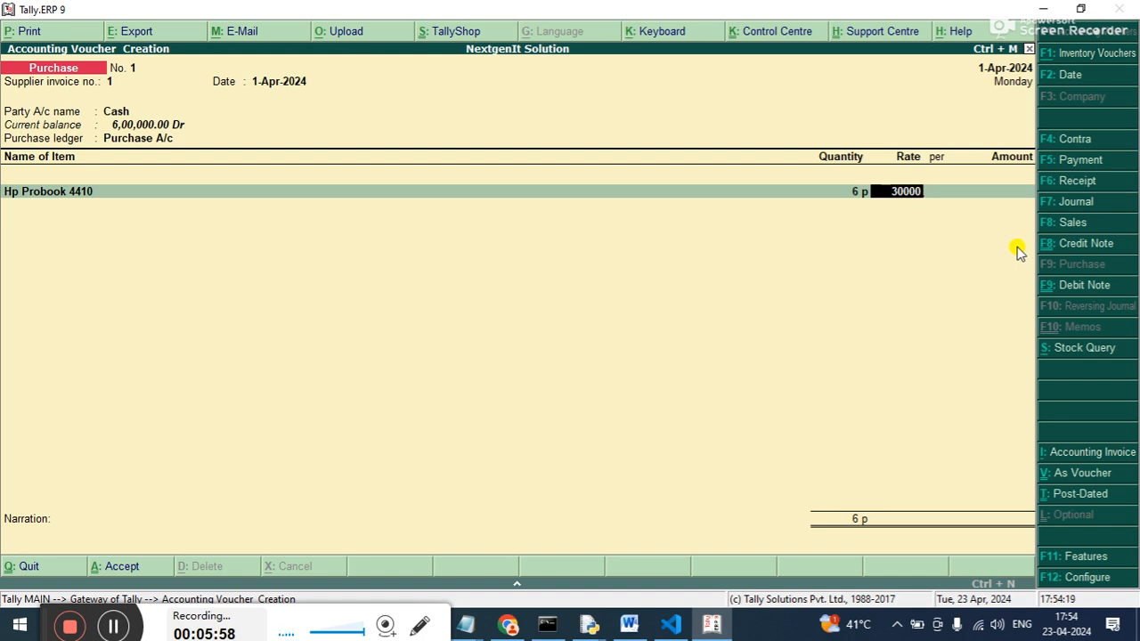
key("Return")
key("Return")
key("Return")
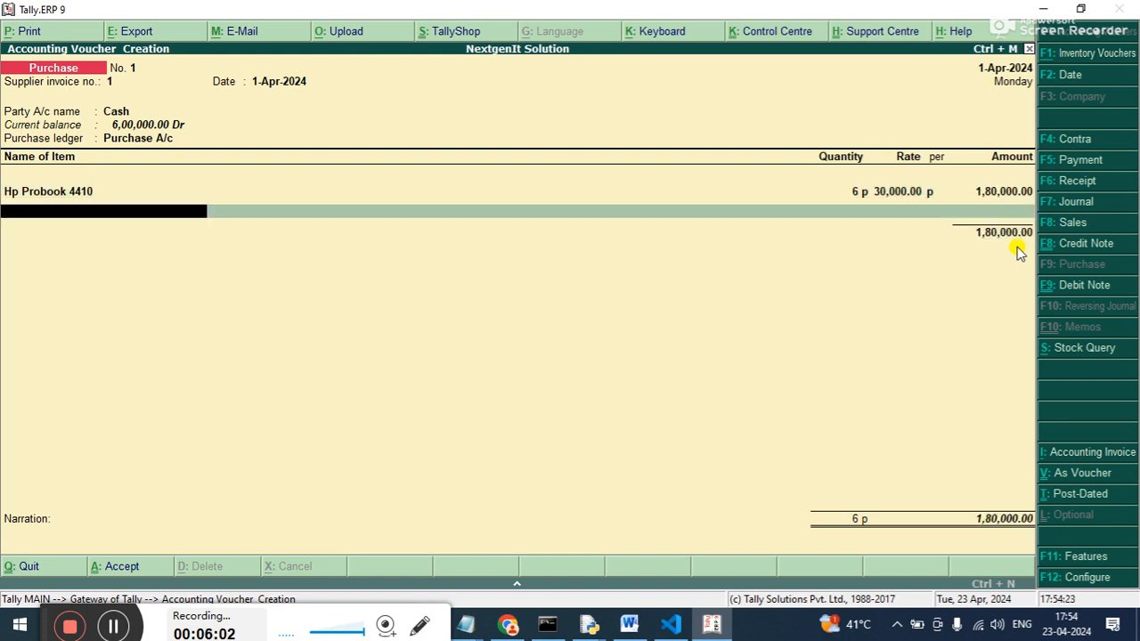
Create a second stock item named Hp Laser Jet 1120 under Primary with unit p.
type("P")
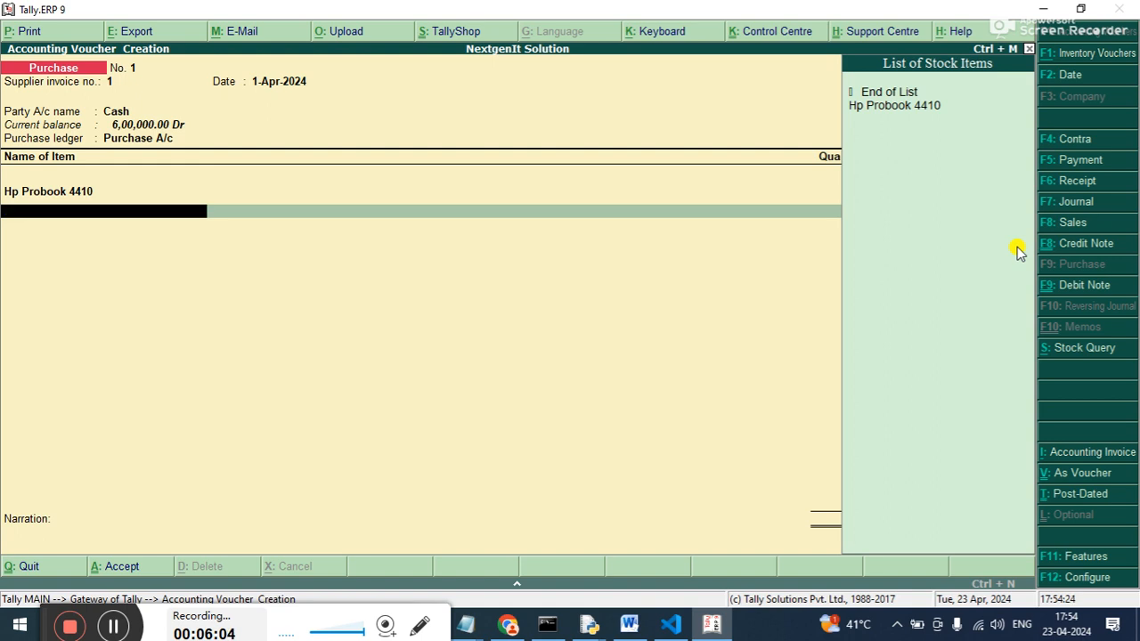
key("alt+c")
type("Hp Laser")
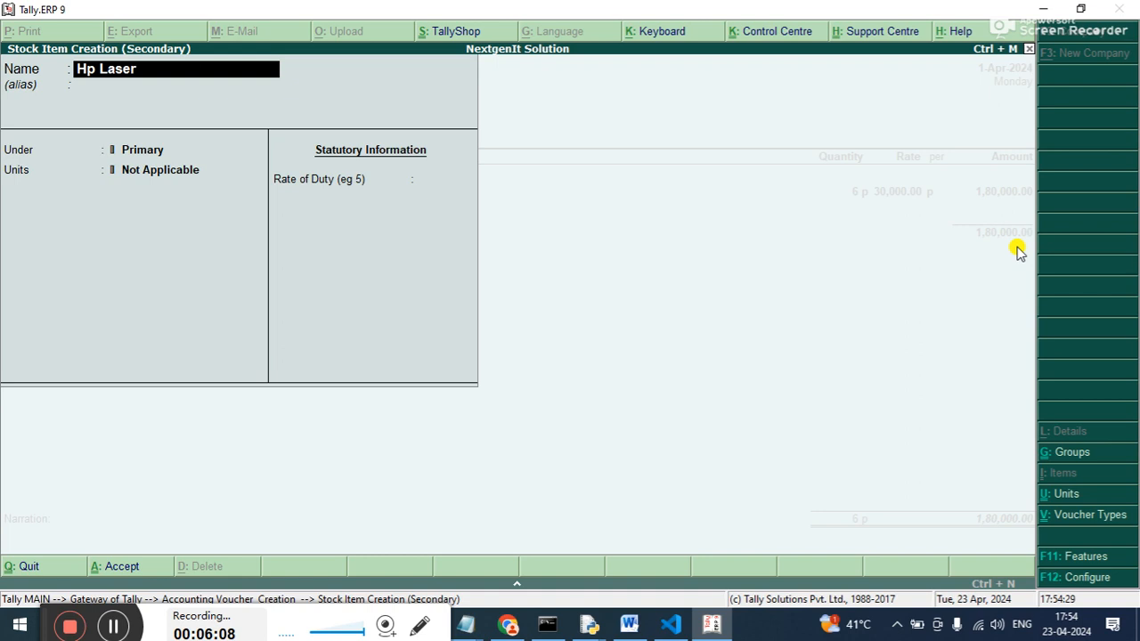
type(" Jet 1120")
key("Return")
key("Return")
key("Return")
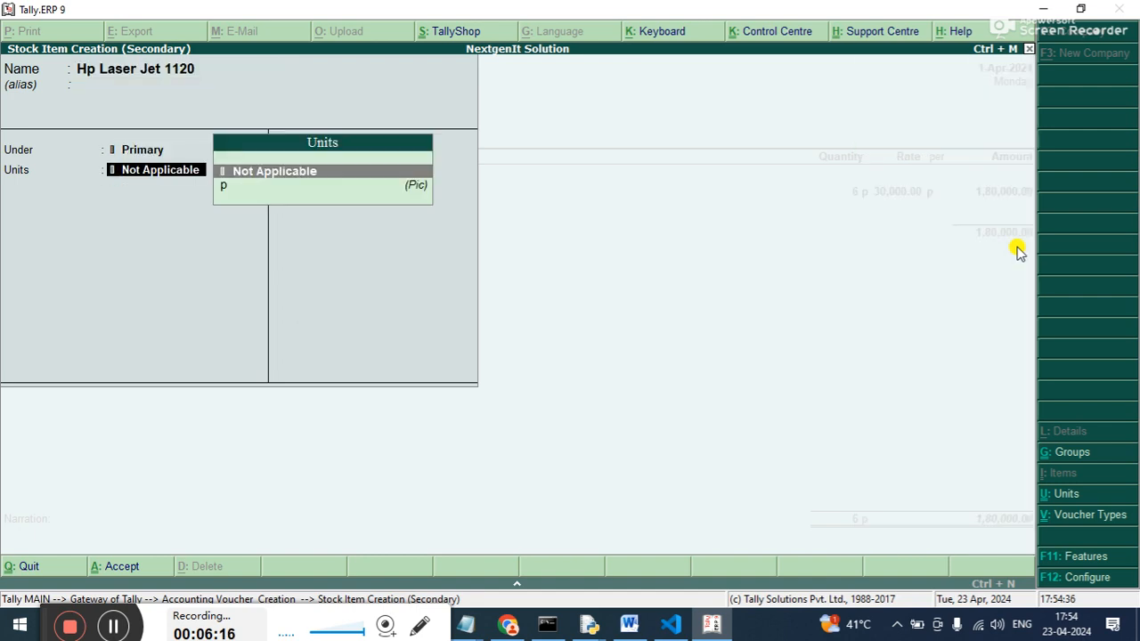
key("Down")
key("Return")
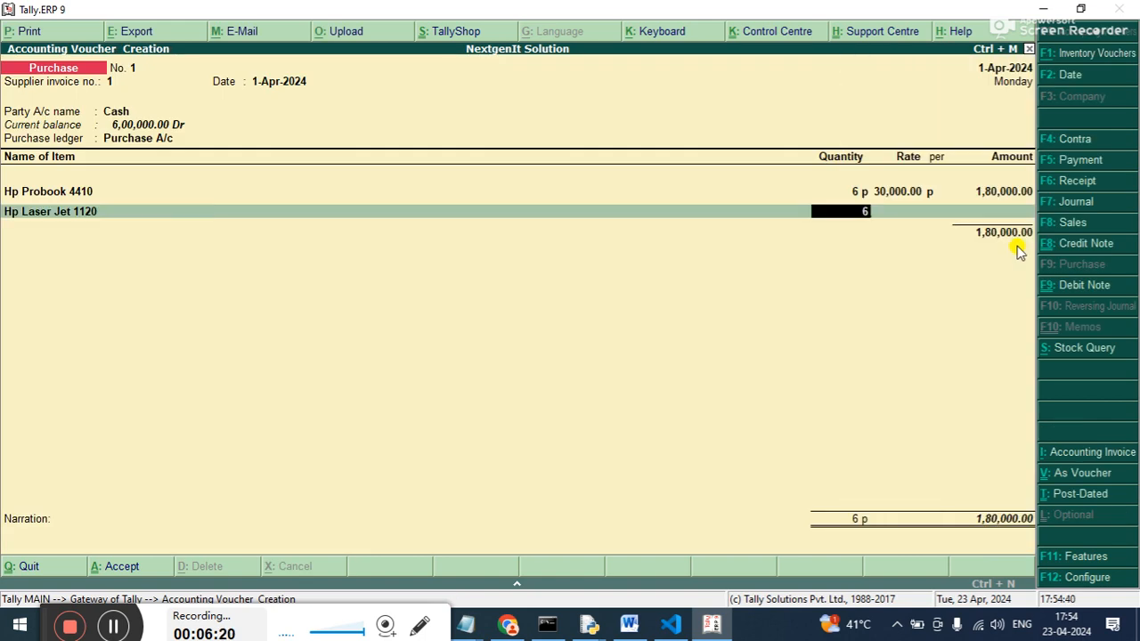
Enter a quantity of 6 at a rate of 8,000 for Hp Laser Jet 1120.
type("6")
key("Return")
type("120")
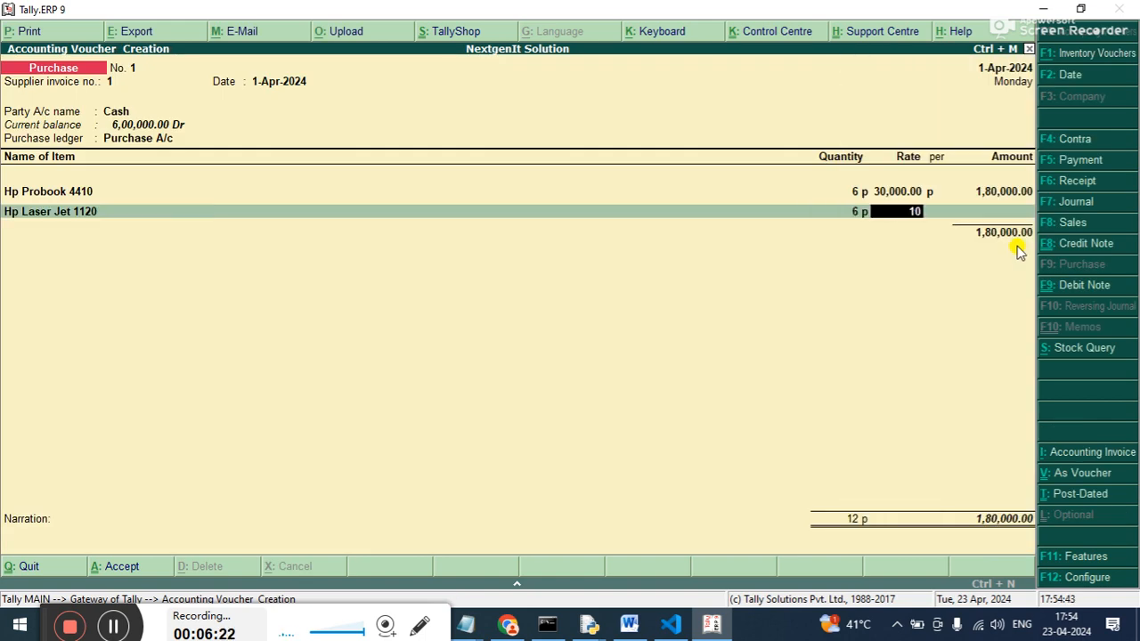
key("BackSpace")
key("BackSpace")
type("8000")
key("Return")
key("Return")
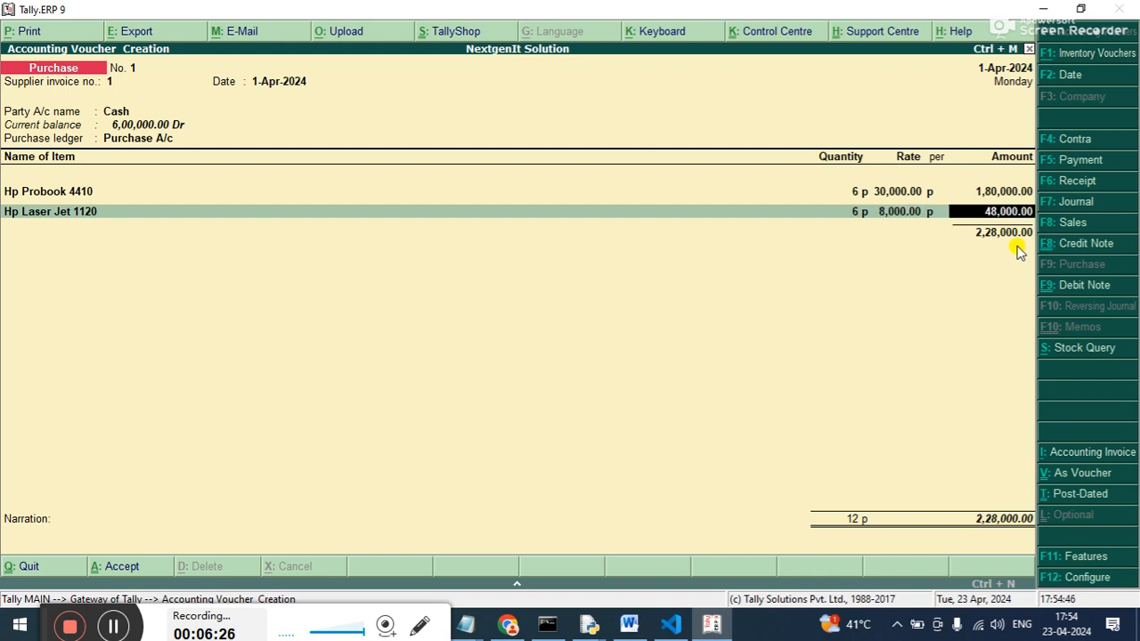
key("Return")
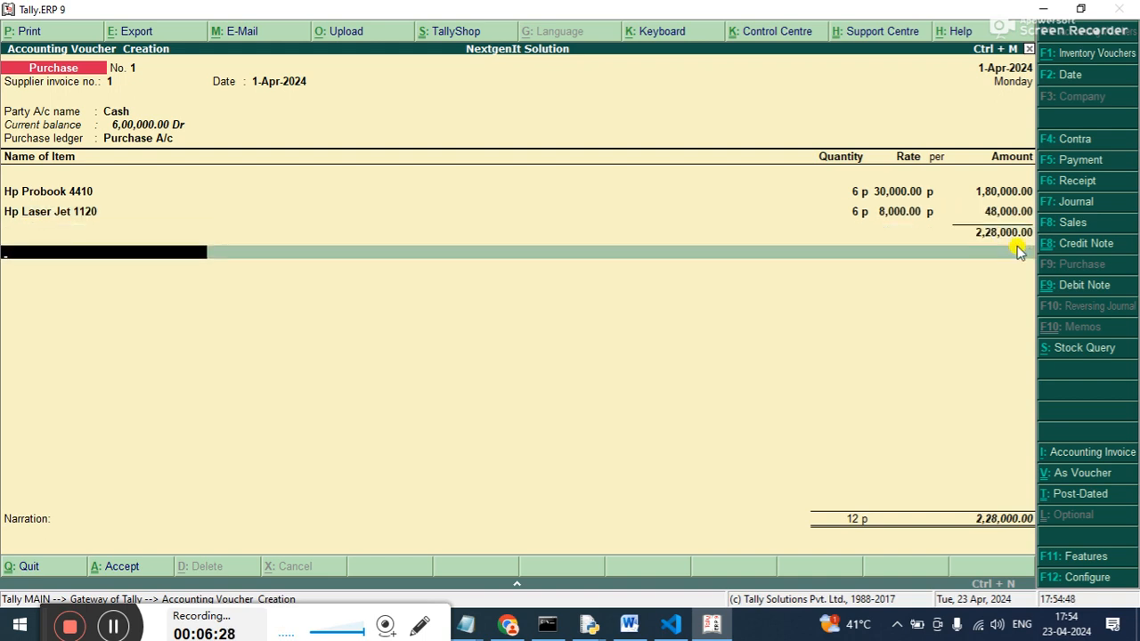
End the item list, leave the narration blank and save the purchase voucher.
key("Return")
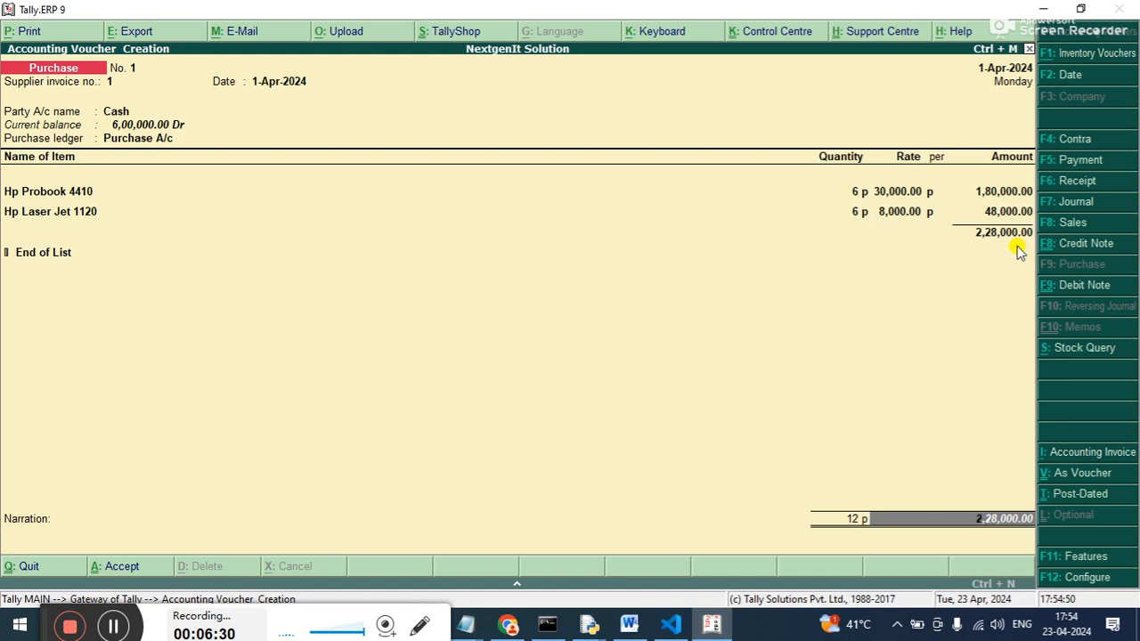
key("Return")
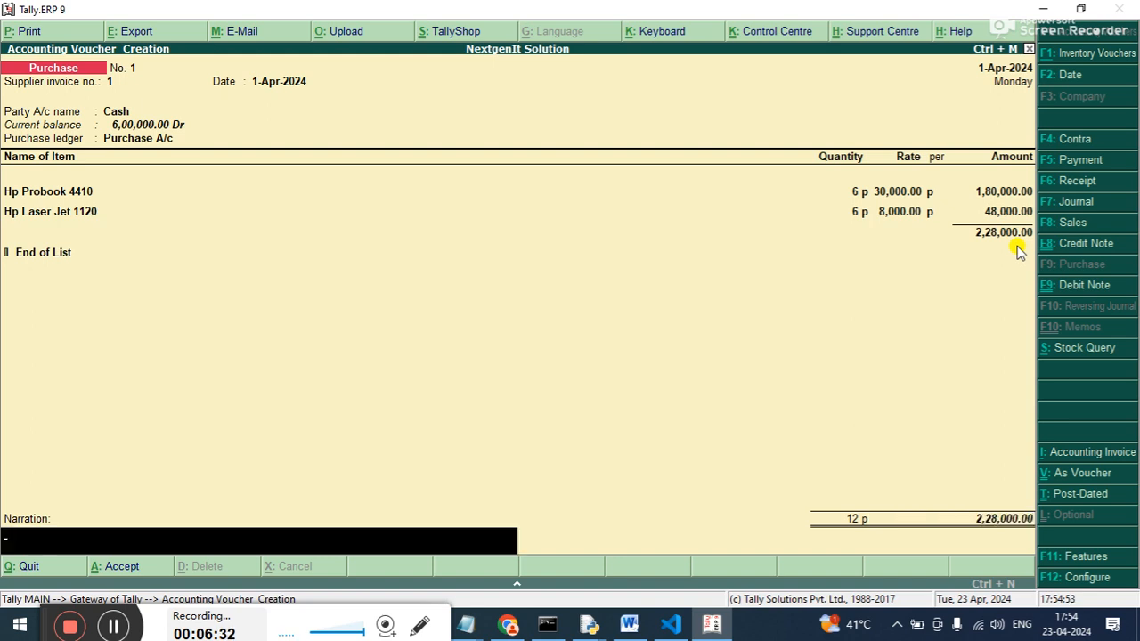
key("Return")
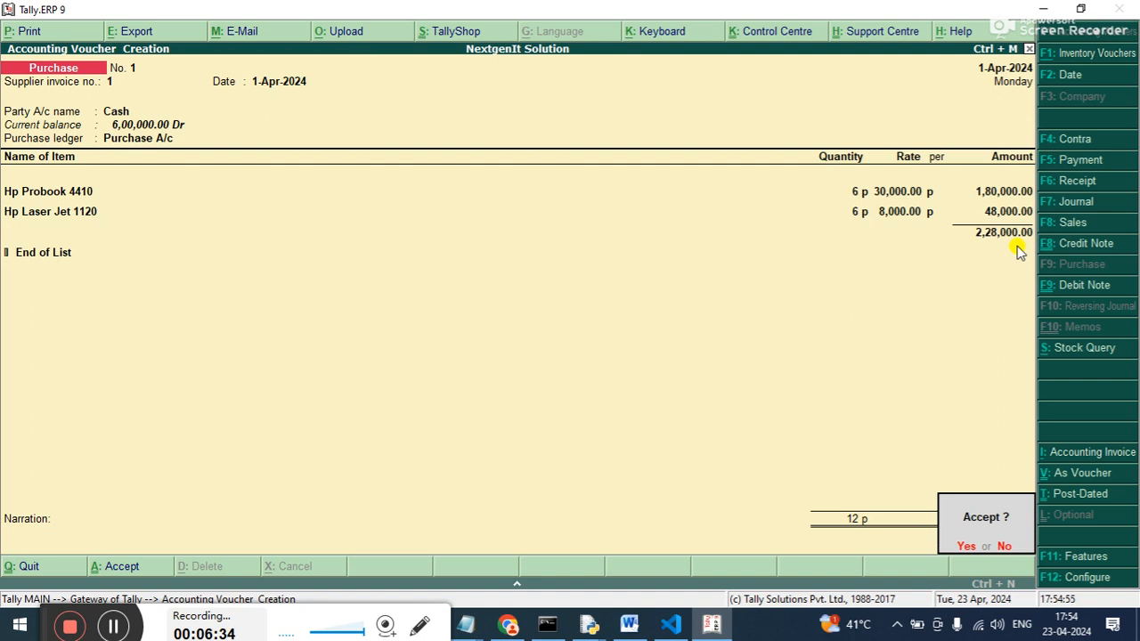
key("Return")
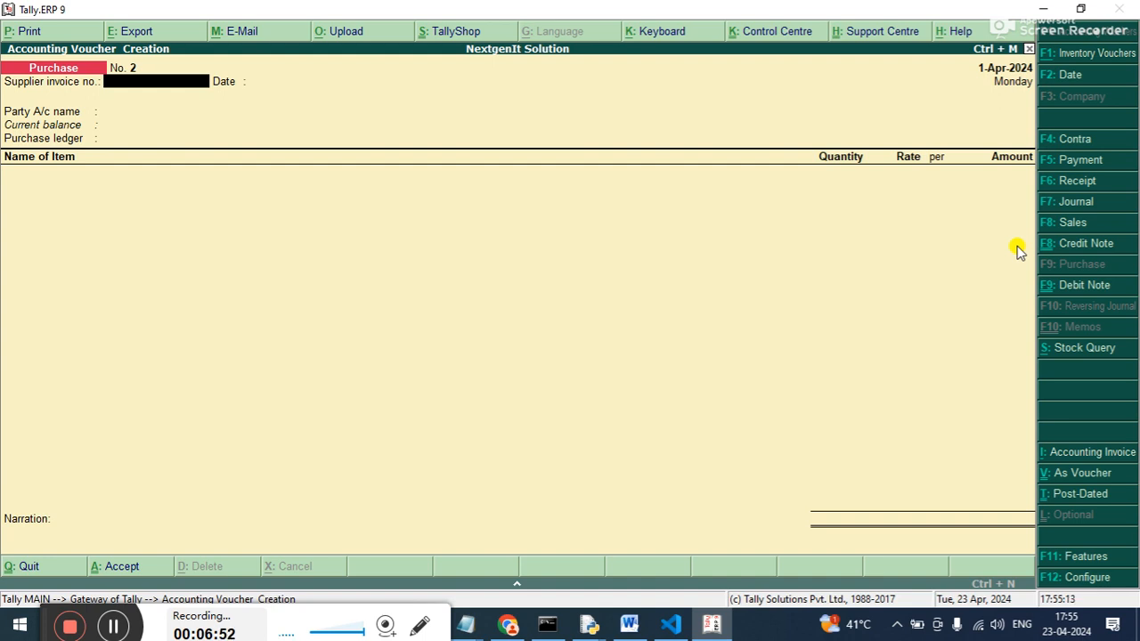
Start a Sales voucher with reference number 1.
key("F8")
type("1")
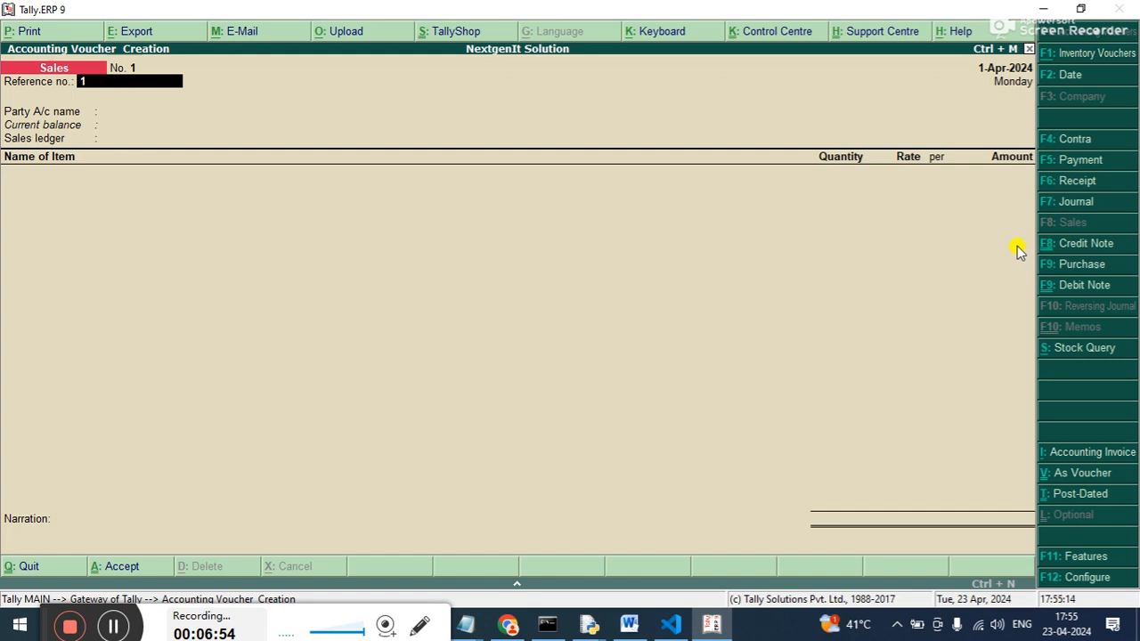
key("Return")
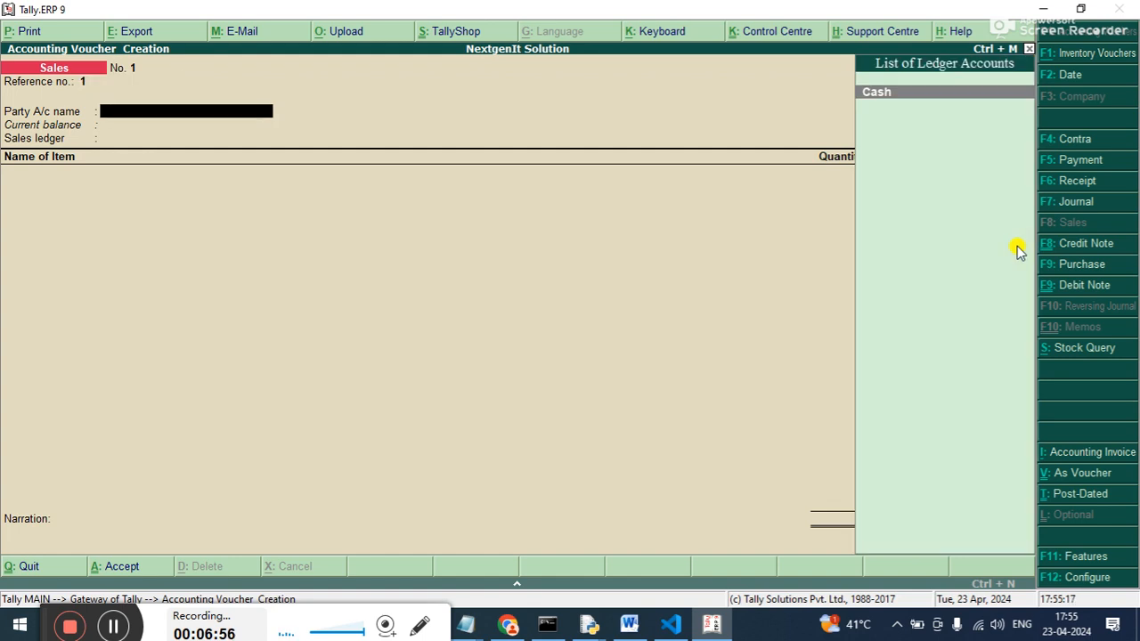
Start a new party ledger from the sales voucher and name it Sinha Computer, without an alias.
key("alt+c")
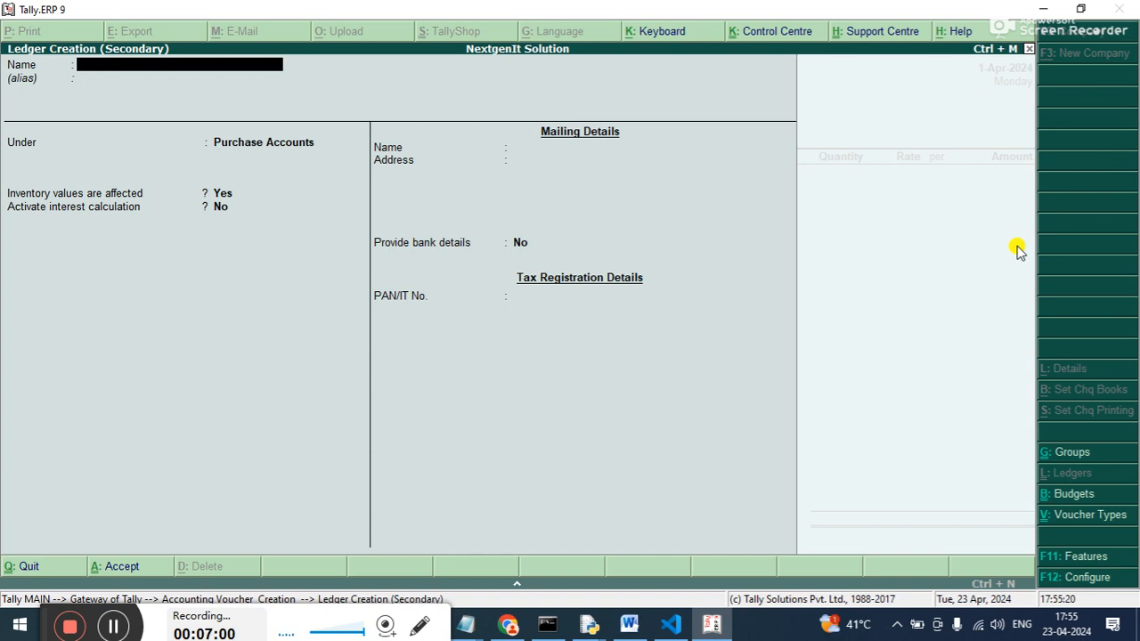
type("Sinha Computer")
key("Return")
key("Return")
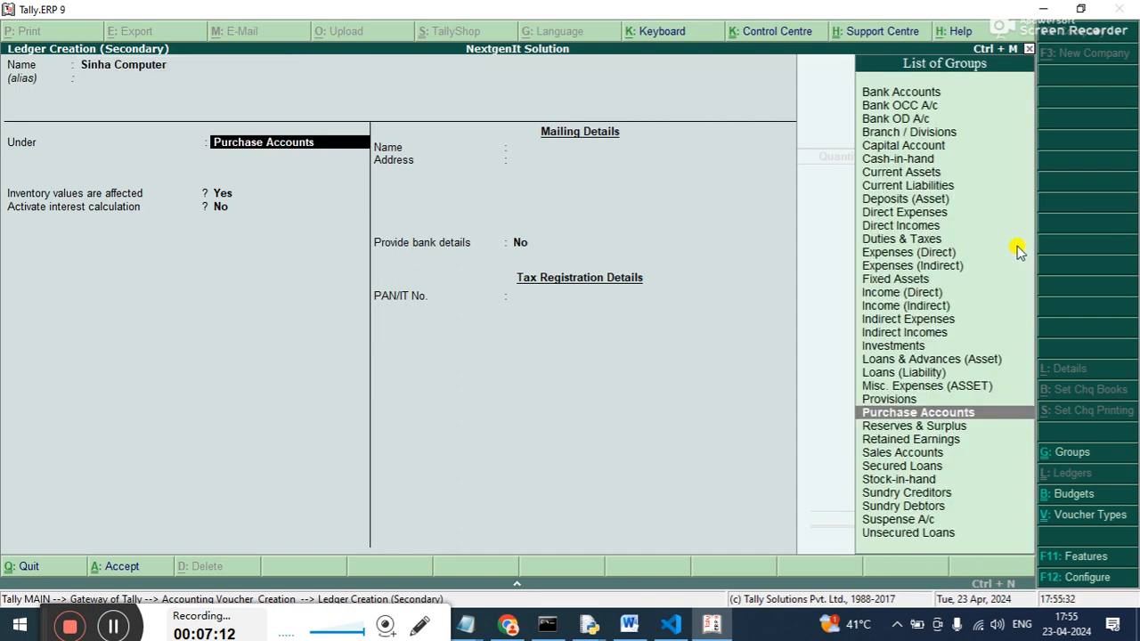
Place the Sinha Computer ledger under the Sundry Debtors group.
type("S")
key("Down")
key("Down")
key("Down")
key("Down")
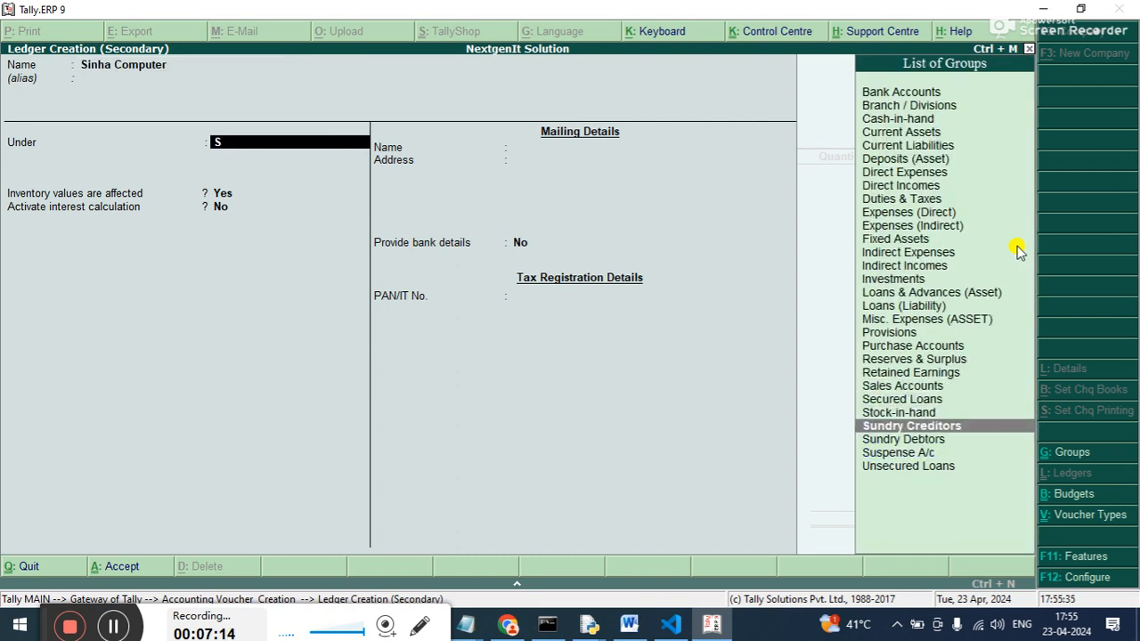
key("Return")
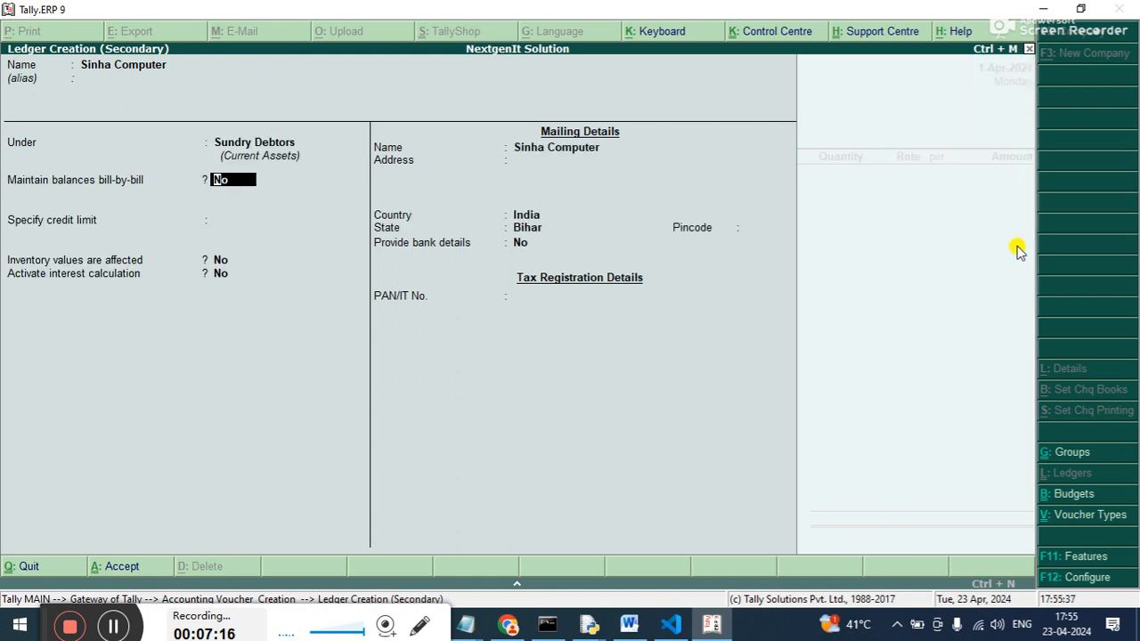
Enable bill-by-bill balances and the credit days check during voucher entry, leaving the default credit period blank.
type("y")
key("Return")
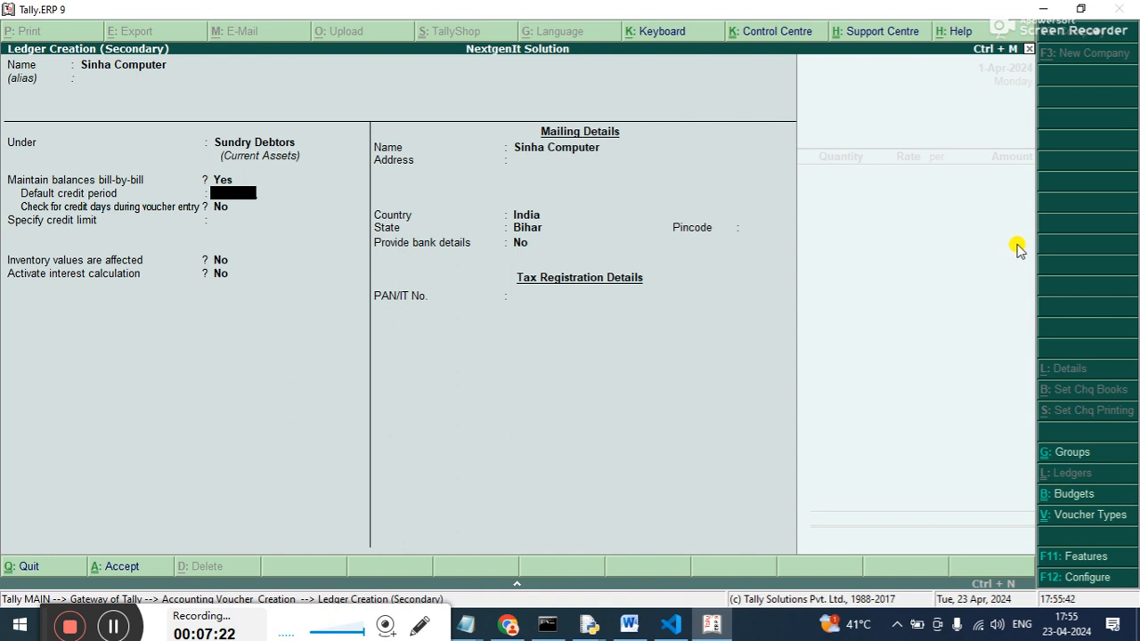
key("Return")
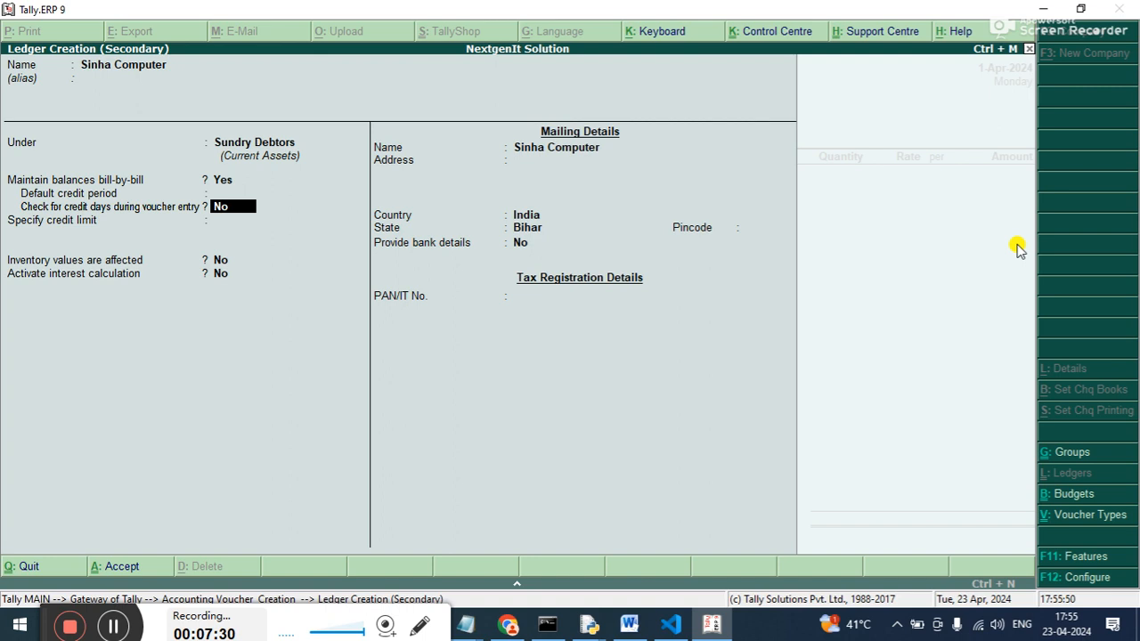
key("y")
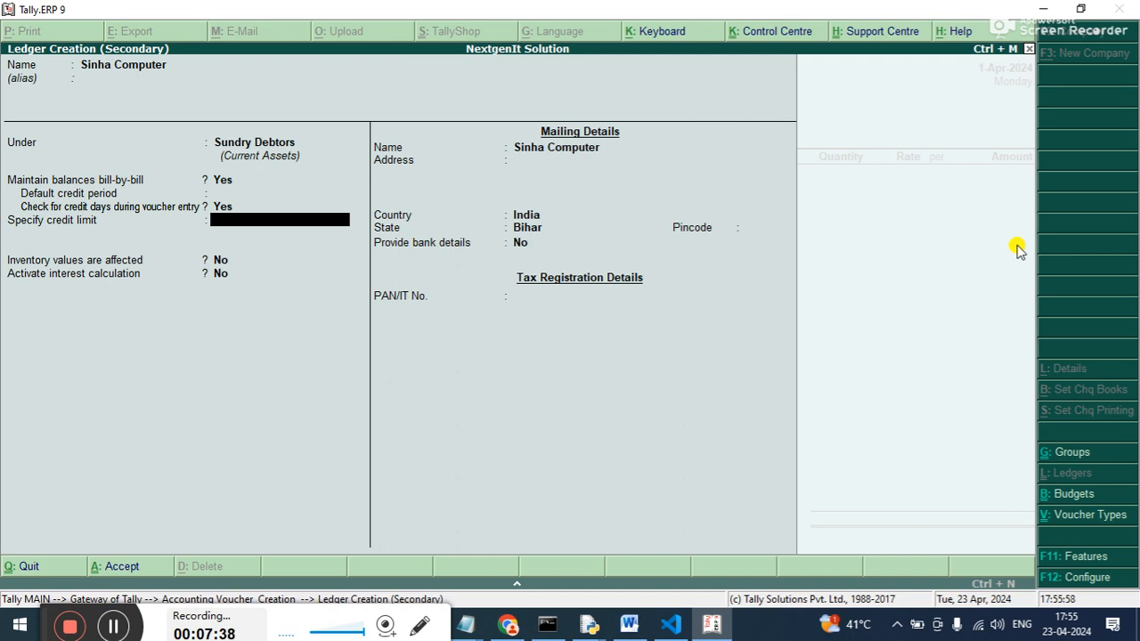
Set the ledger's credit limit to 50,000 and keep the override using post-dated transactions at No.
type("50000")
key("Return")
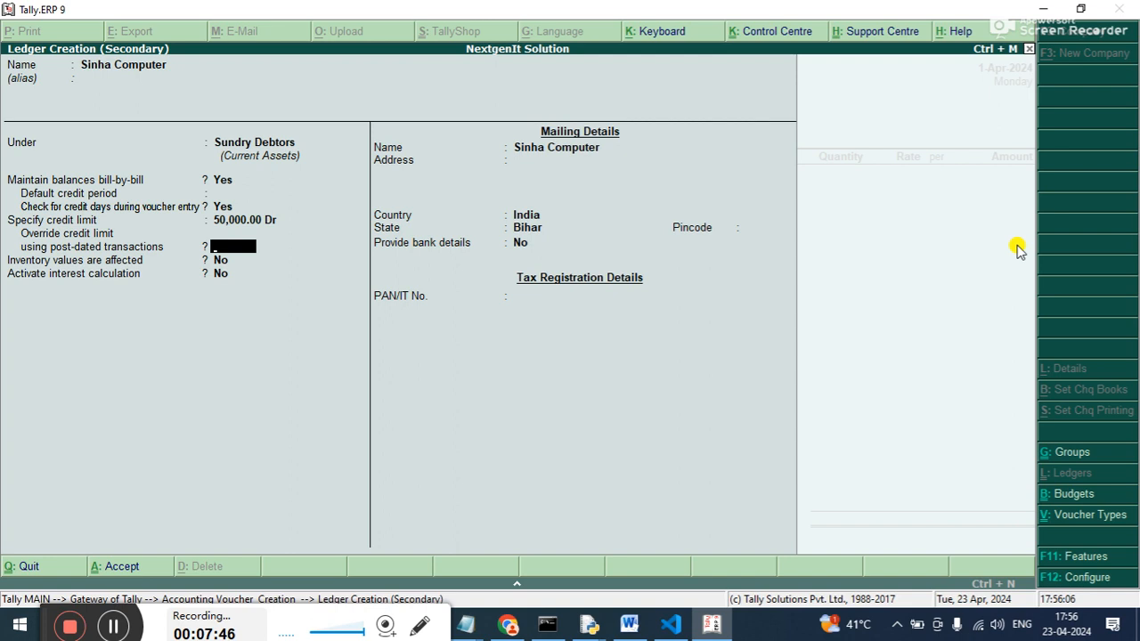
key("Return")
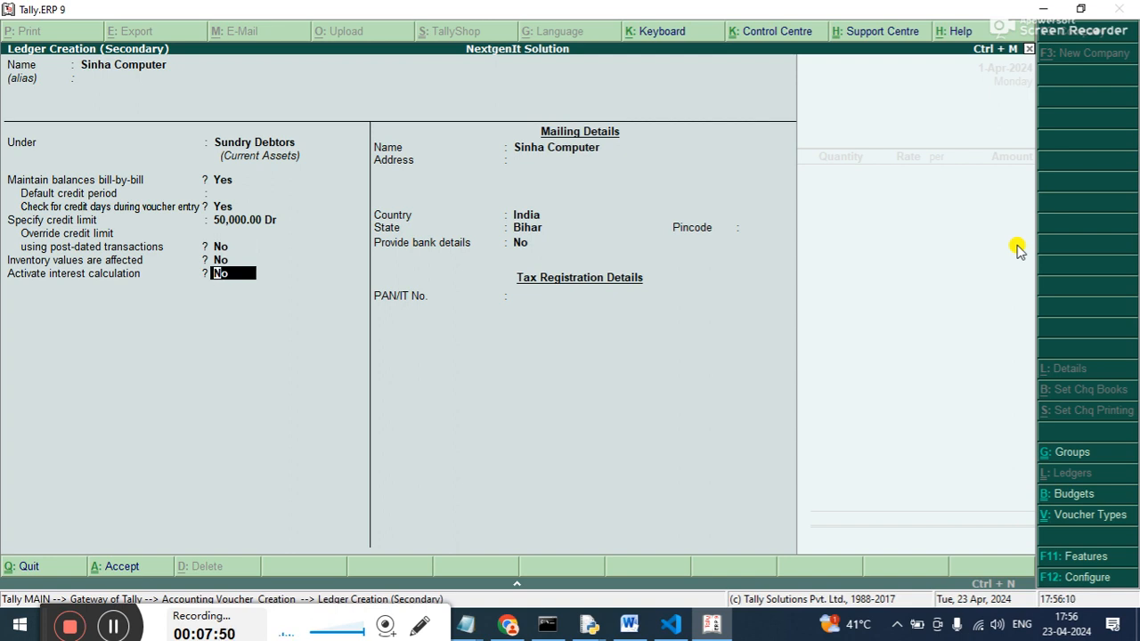
Activate transaction-by-transaction interest calculation for the ledger, keeping the parameter override and the include-transaction-date options for amounts added and deducted at No.
type("y")
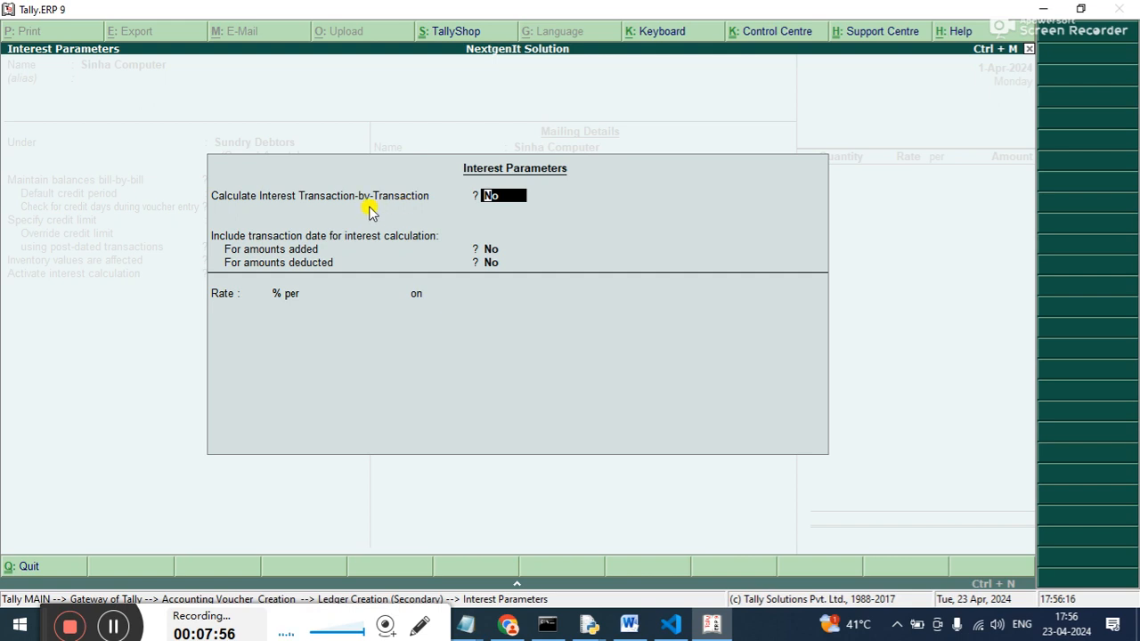
type("y")
key("Return")
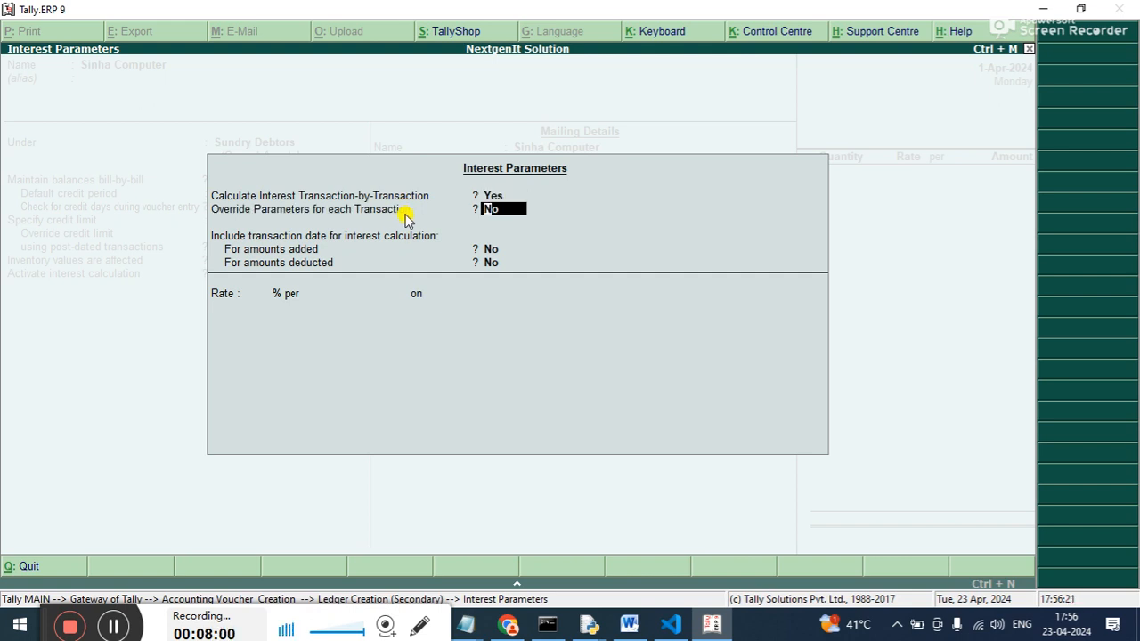
key("Return")
key("Return")
key("Return")
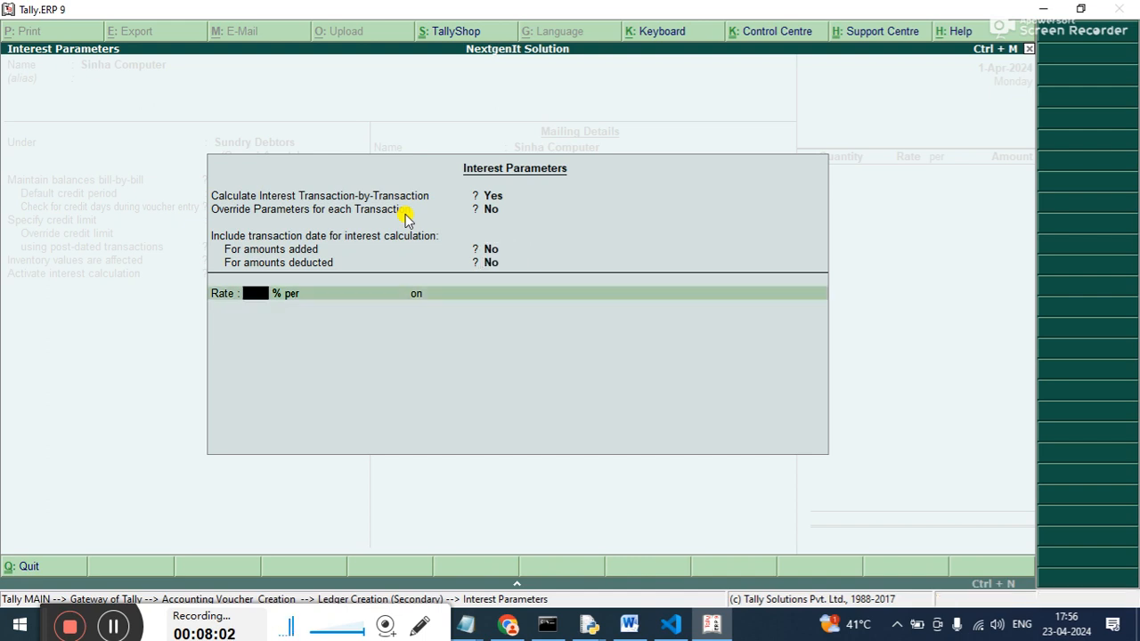
Set the interest rate to 10% per 365-Day Year on All Balances.
type("10")
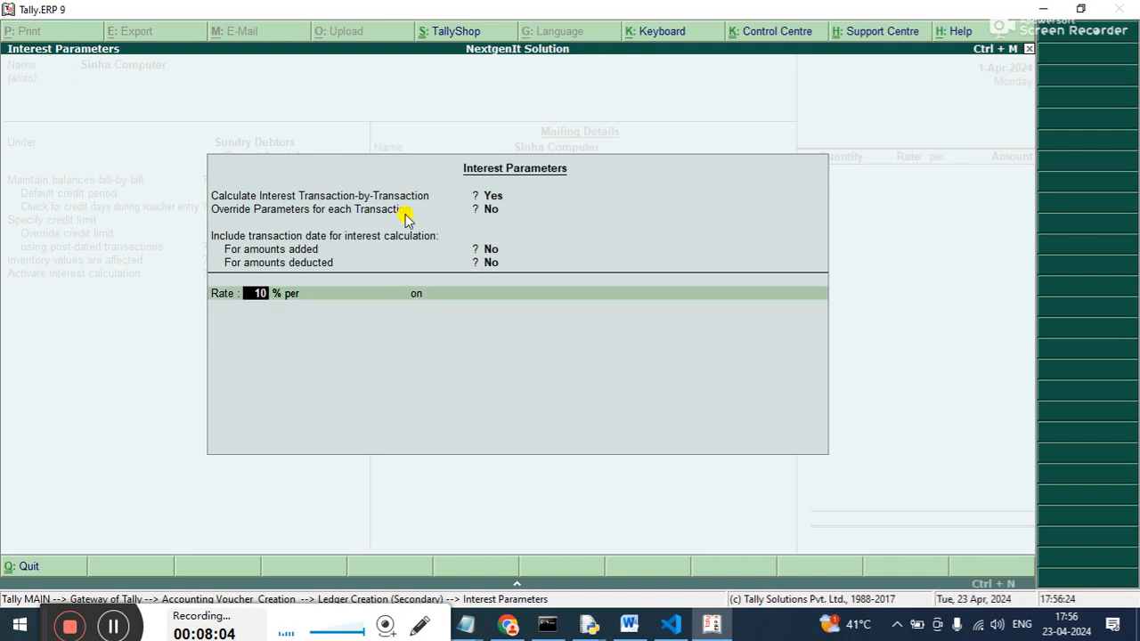
key("Return")
key("Down")
key("Return")
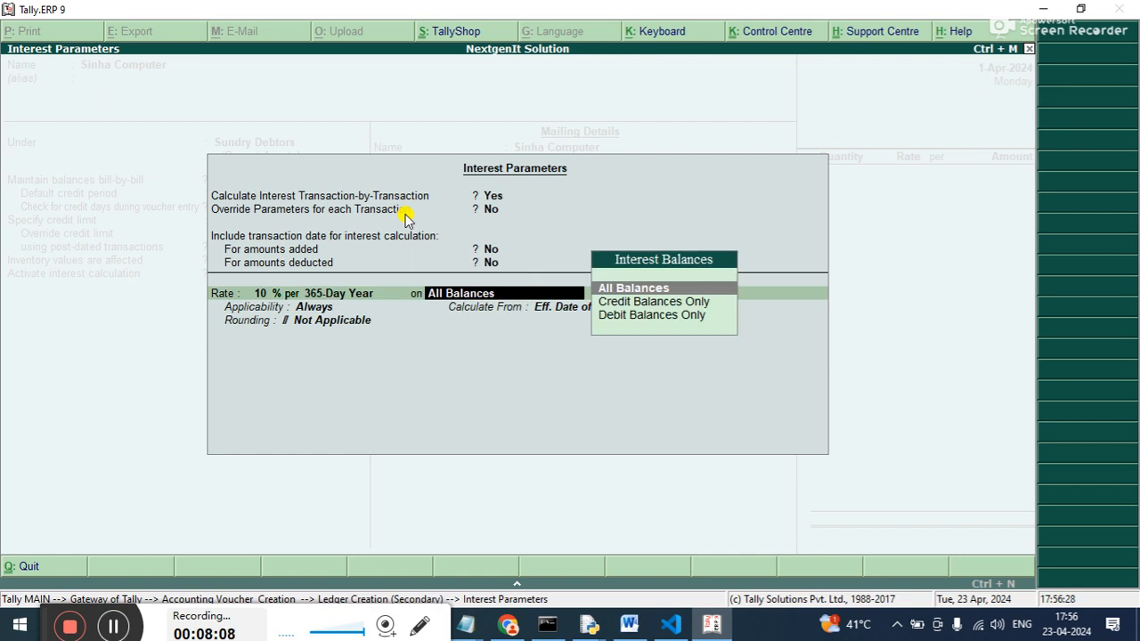
key("Return")
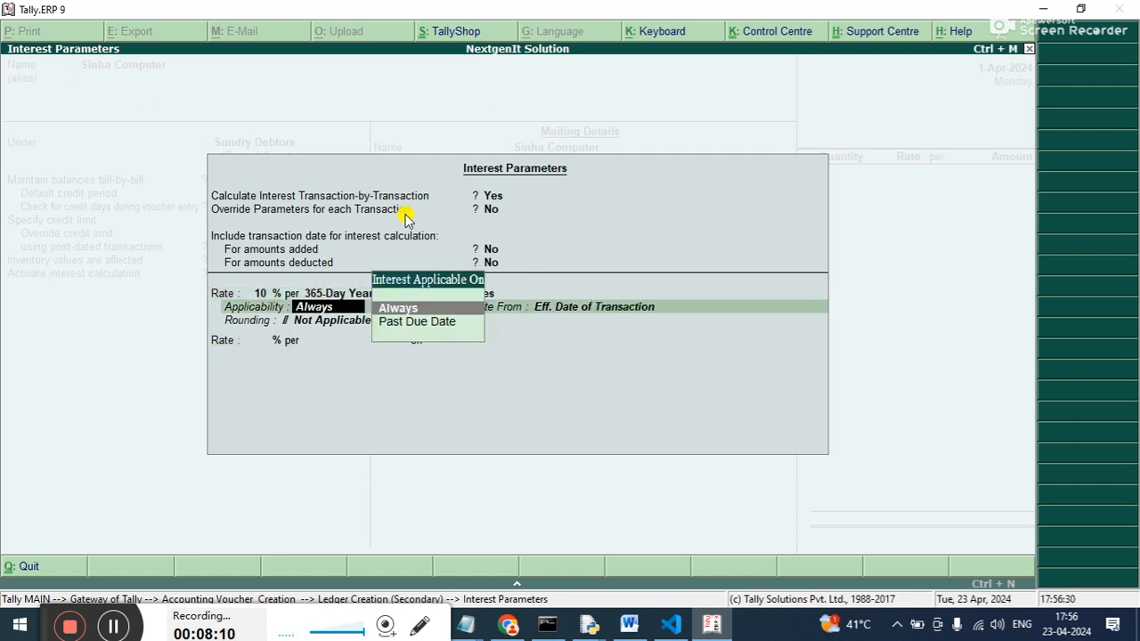
Make interest applicable Past Due Date by 7 days, calculated from Due Date of Invoice/Ref, without rounding.
key("Down")
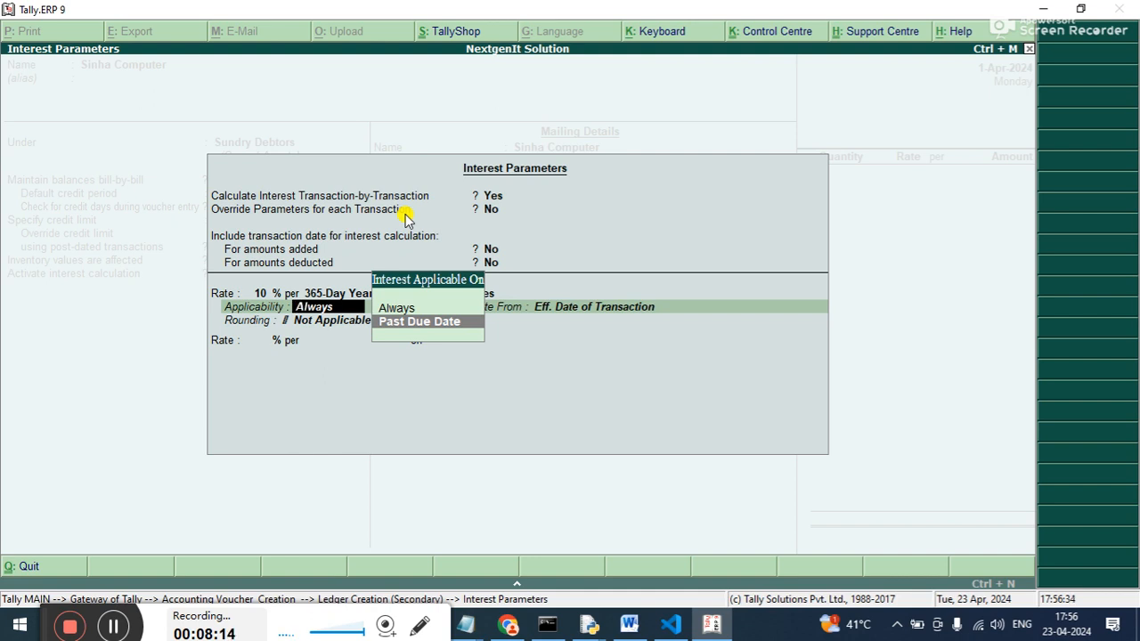
key("Return")
key("Return")
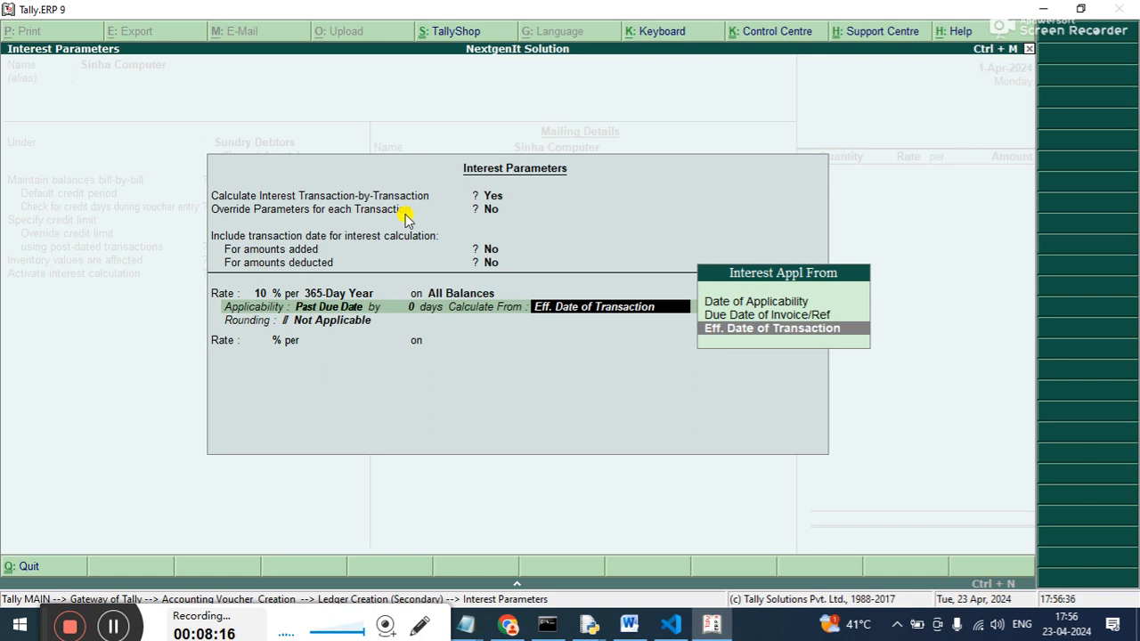
key("BackSpace")
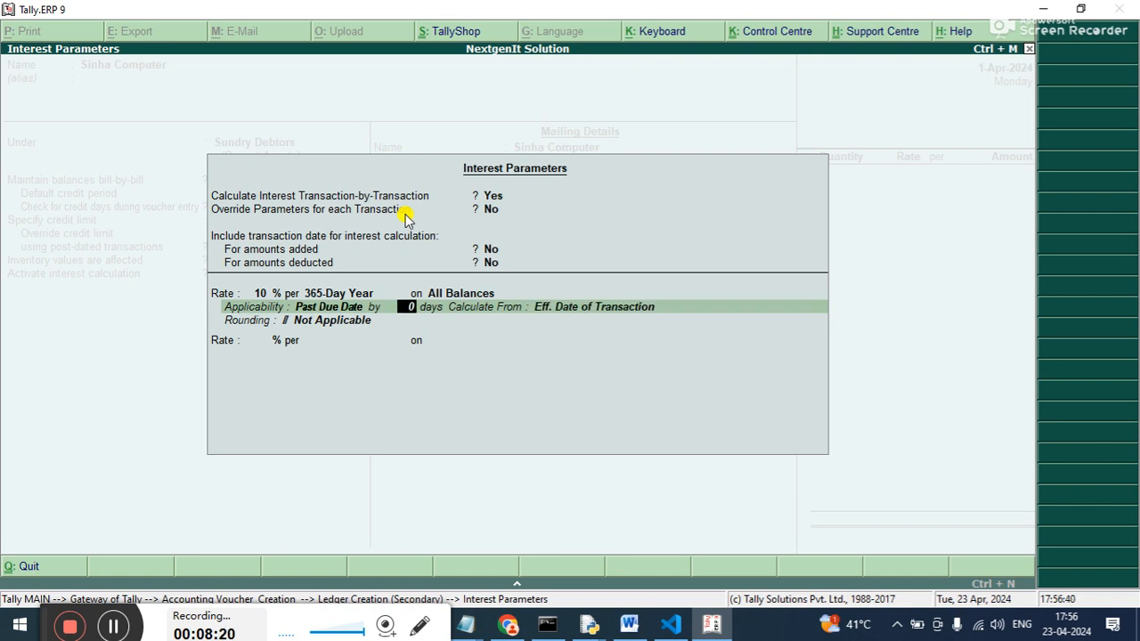
type("7")
key("Return")
key("Up")
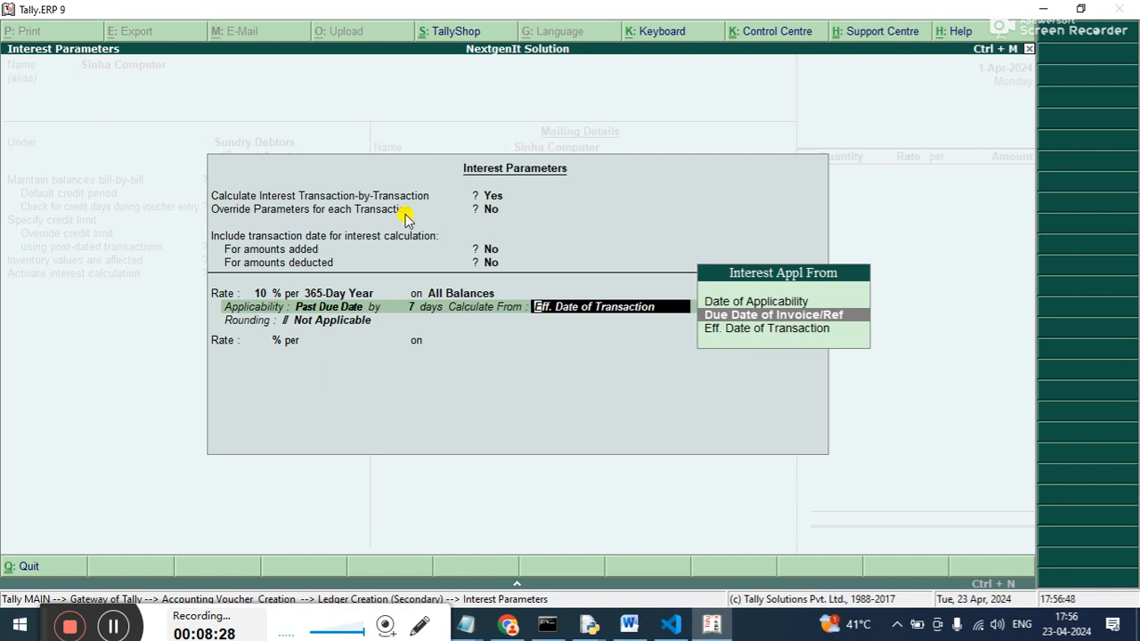
key("Return")
Finish the interest parameters, save the Sinha Computer ledger and accept its party details with the despatch and order fields blank.
key("Return")
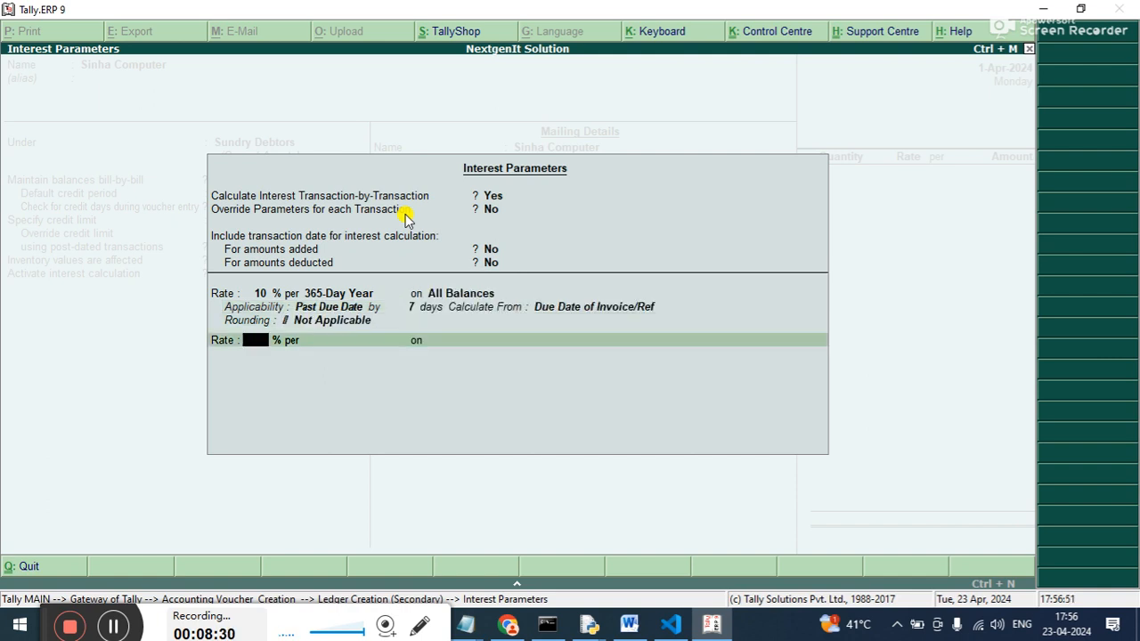
key("Return")
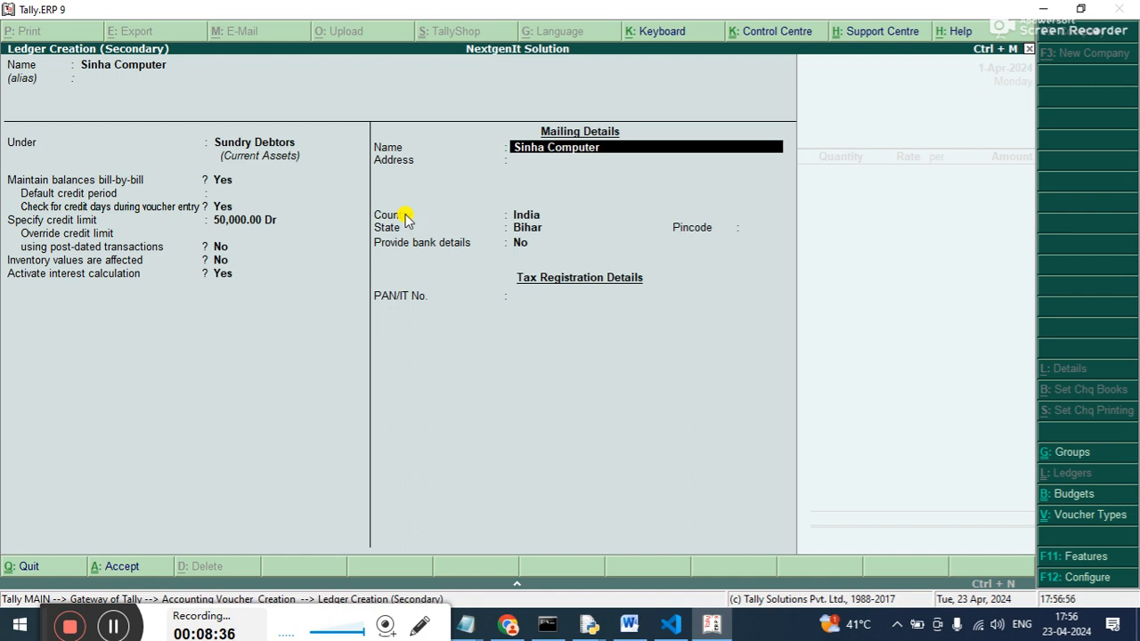
key("ctrl+a")
key("Return")
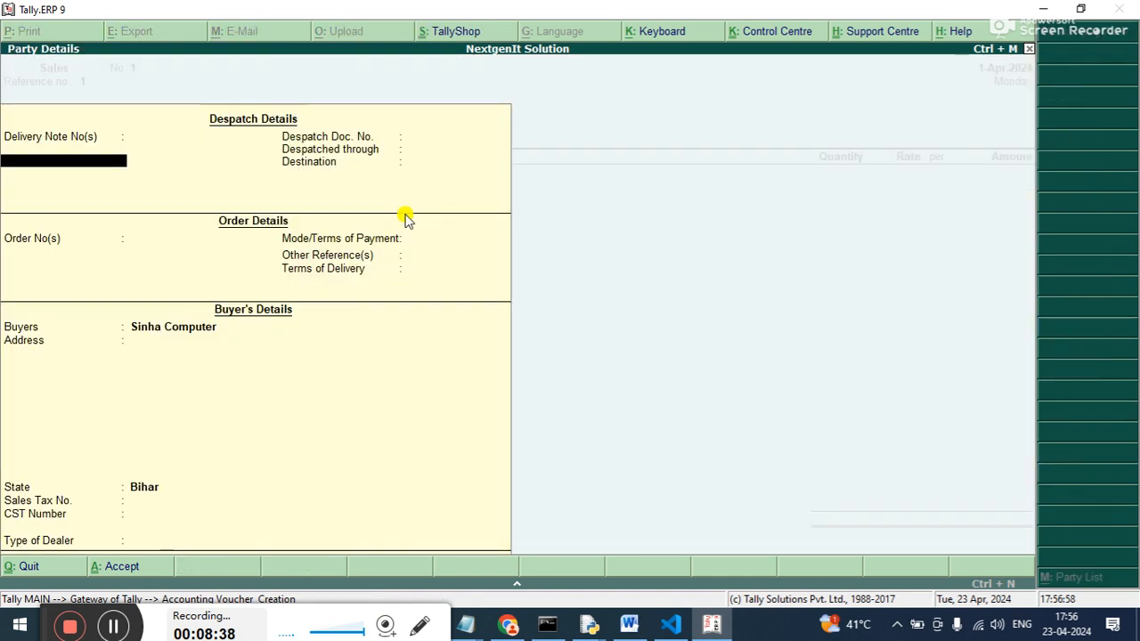
key("ctrl+a")
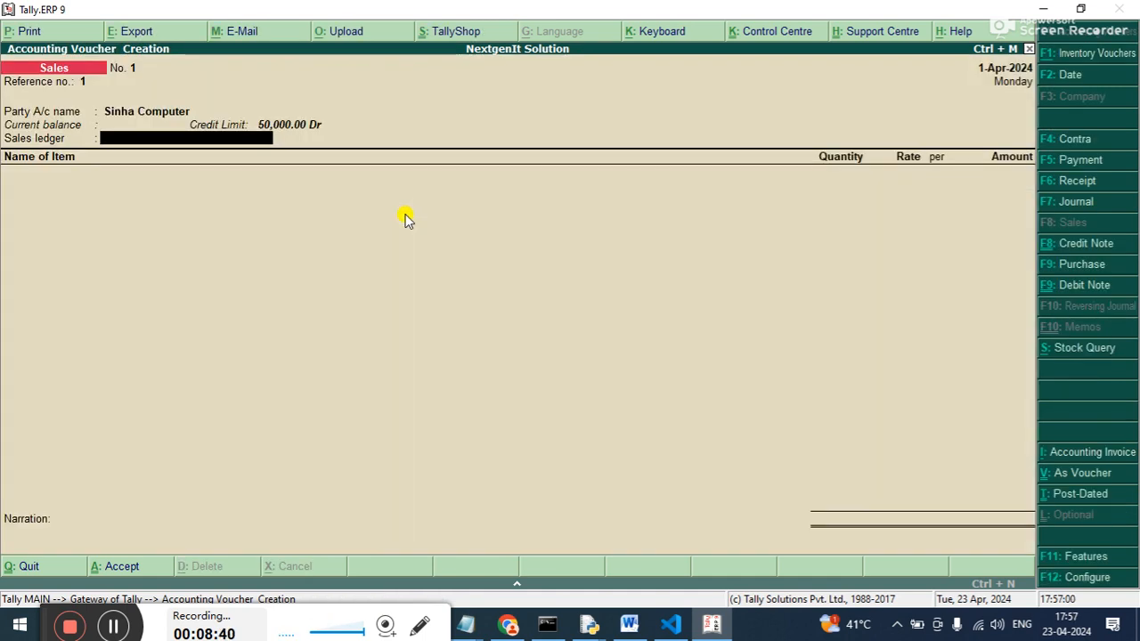
Create a Sales A/c ledger under Sales Accounts with inventory values affected, for use as the voucher's sales ledger.
key("alt+c")
type("Sales a/c")
key("Return")
key("Return")
type("Sa")
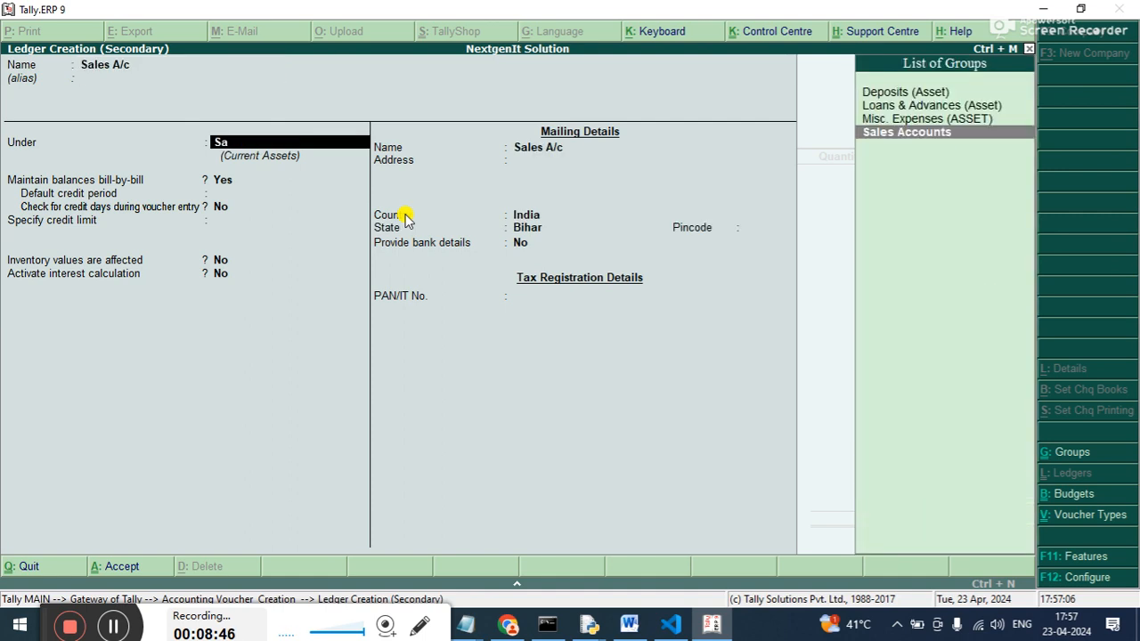
type("l")
key("Return")
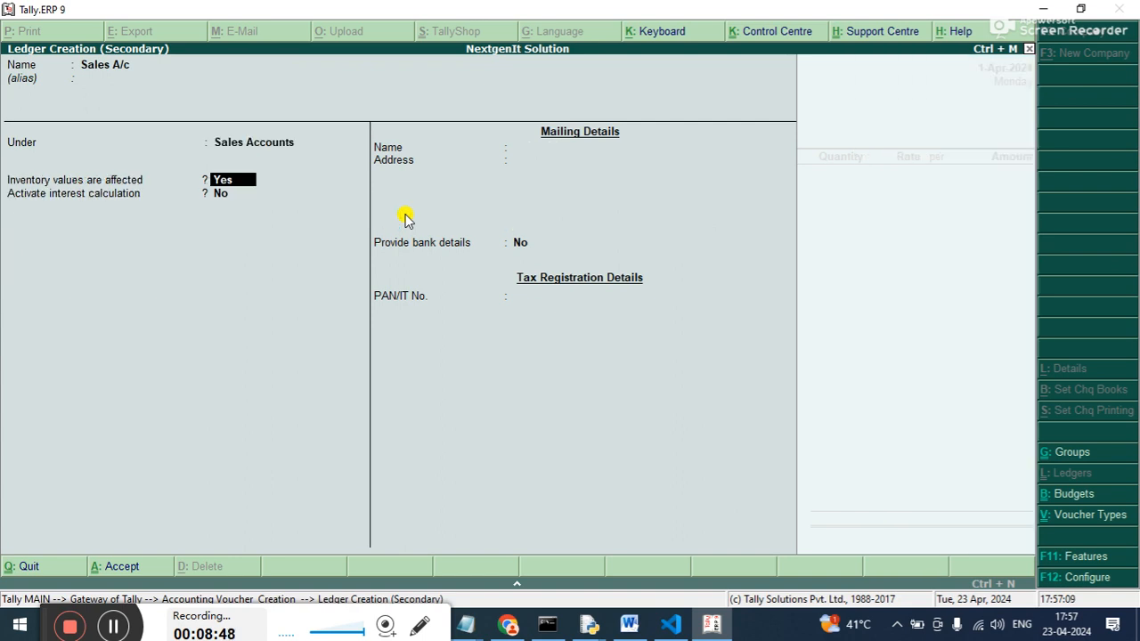
key("ctrl+a")
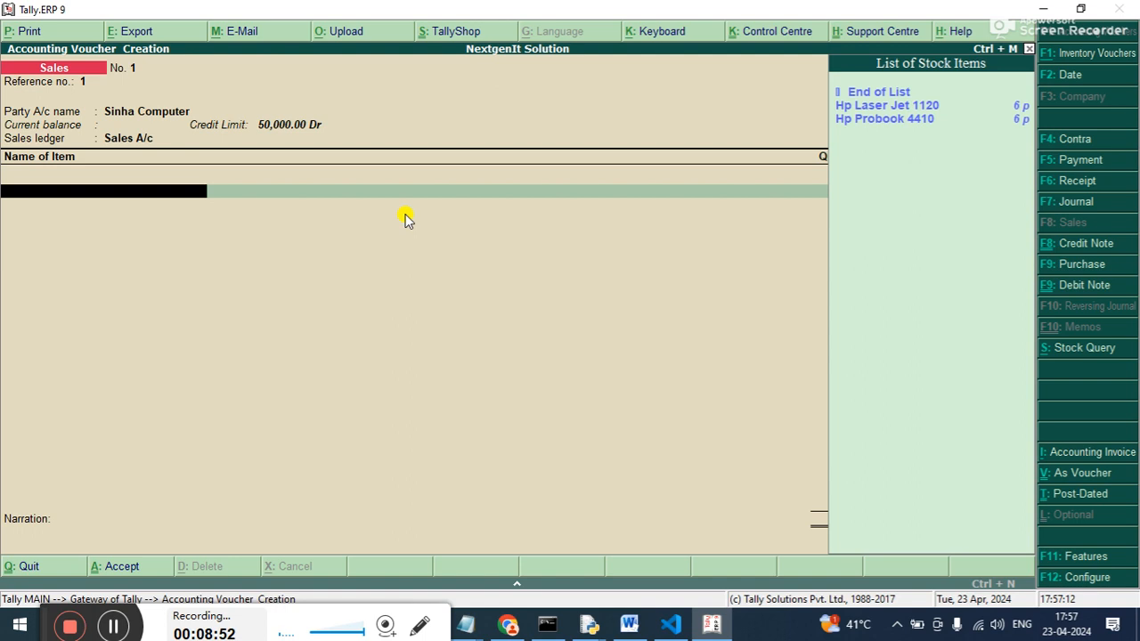
Choose Hp Laser Jet 1120 as the first item of the sales voucher.
key("Down")
key("Return")
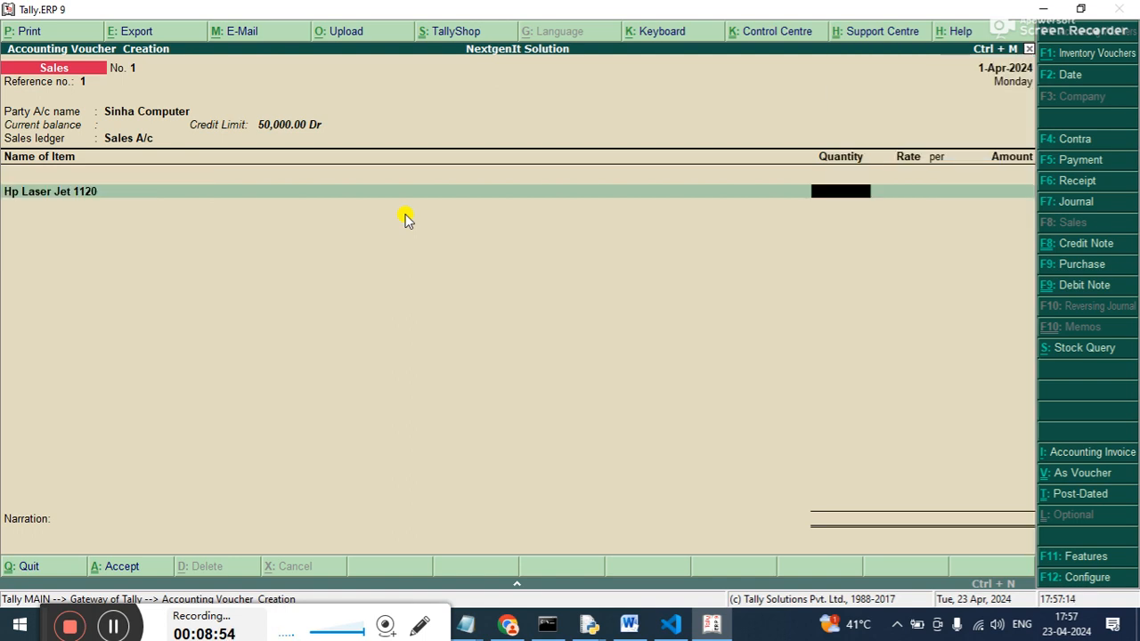
type("40000")
key("Return")
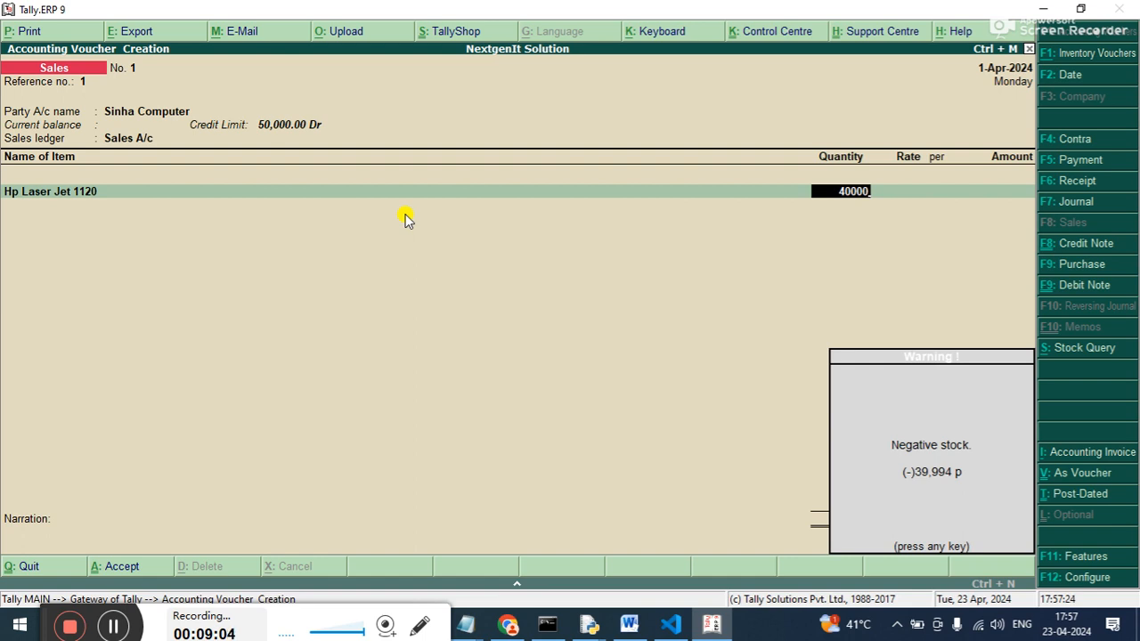
key("Return")
key("BackSpace")
key("BackSpace")
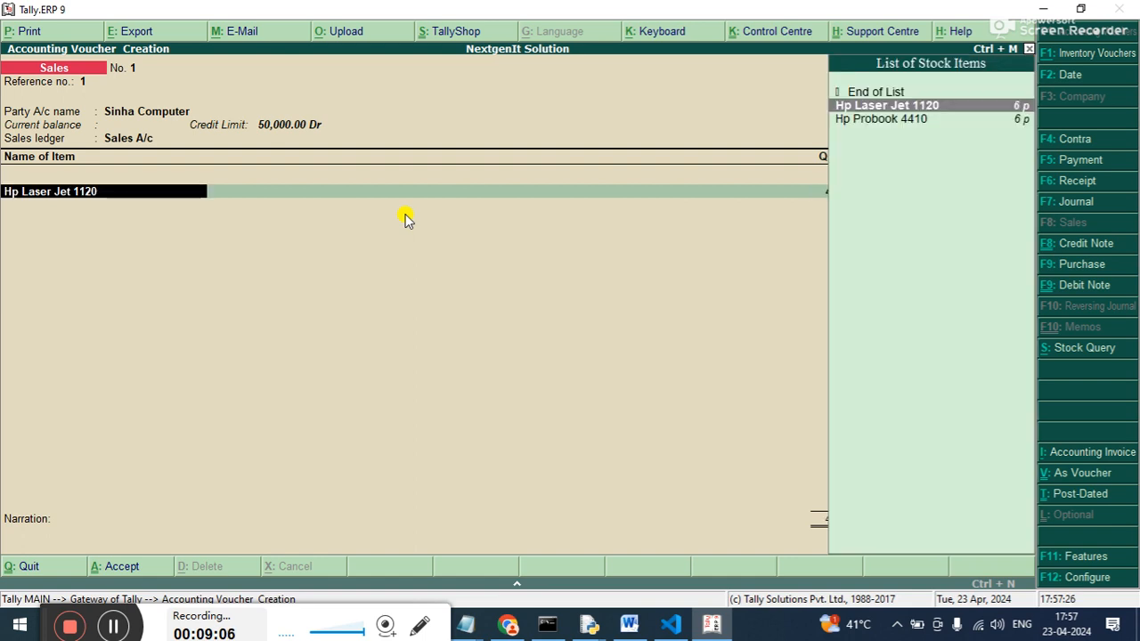
Give the first Hp Laser Jet 1120 line a quantity of 1 and a rate of 40,000.
key("Return")
type("1")
key("Return")
type("40,000")
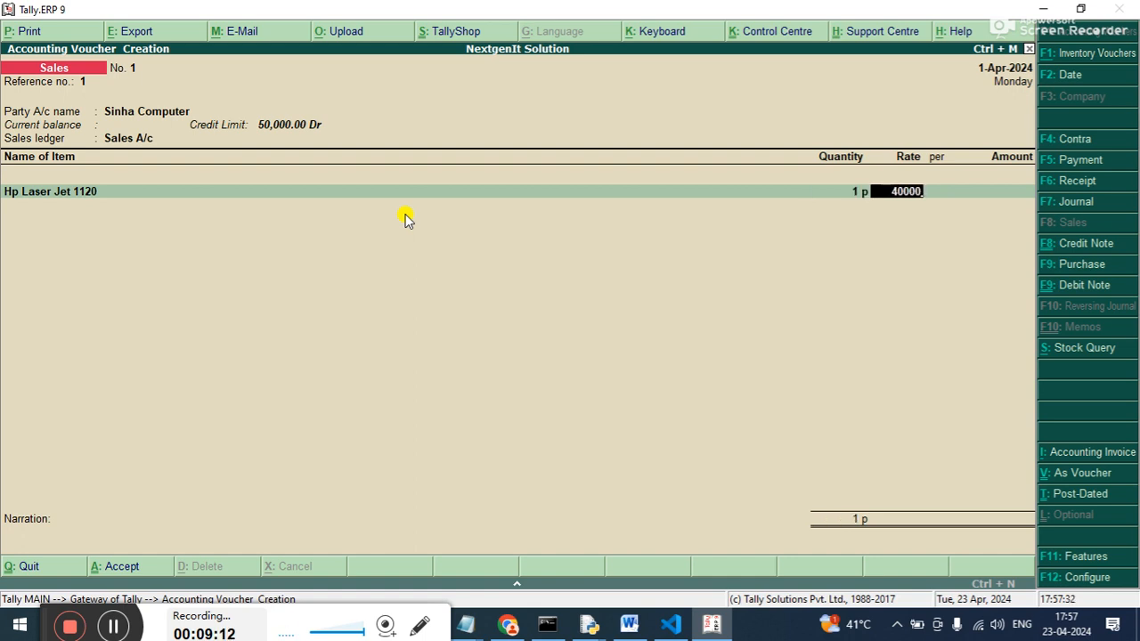
key("Return")
key("Return")
key("Return")
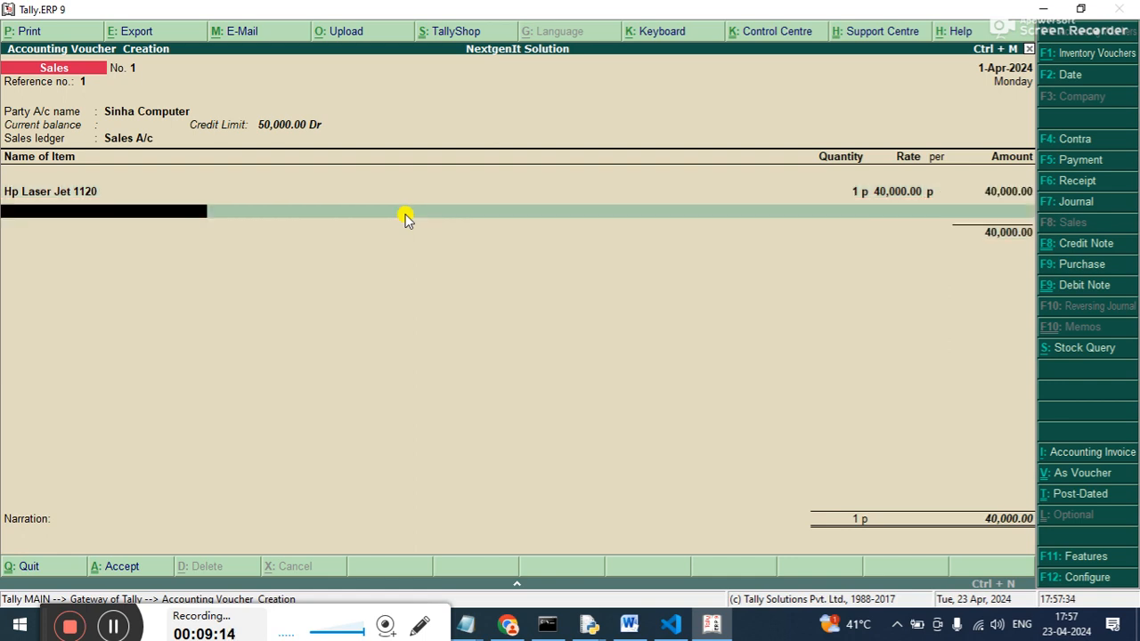
Add a second Hp Laser Jet 1120 line with a quantity of 1.
key("Down")
key("Down")
key("Up")
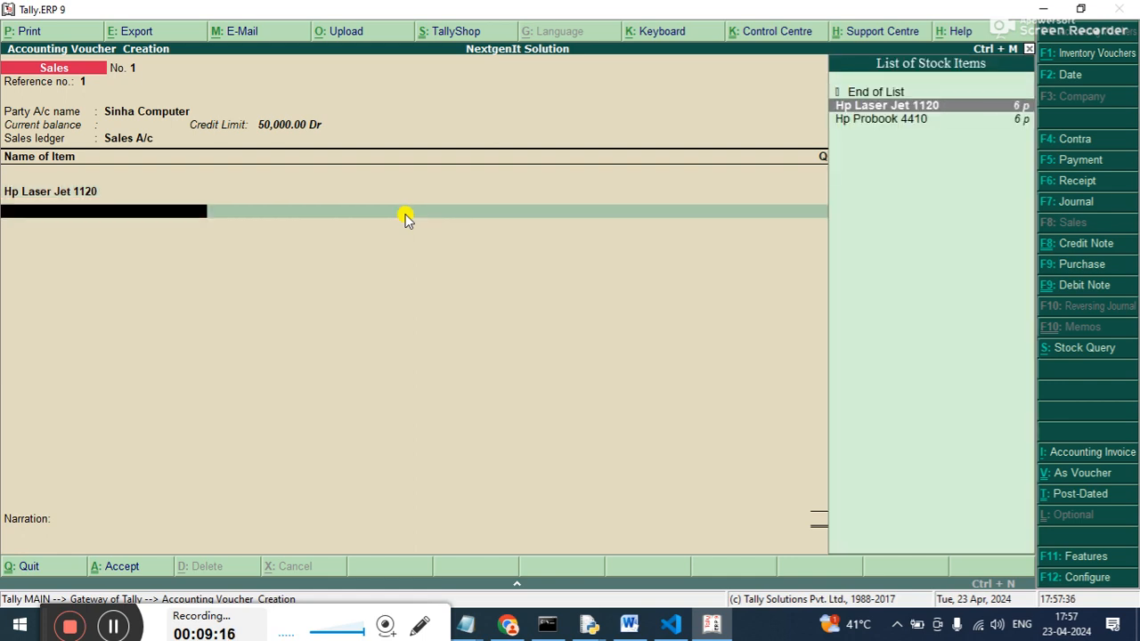
key("Return")
type("1")
key("Return")
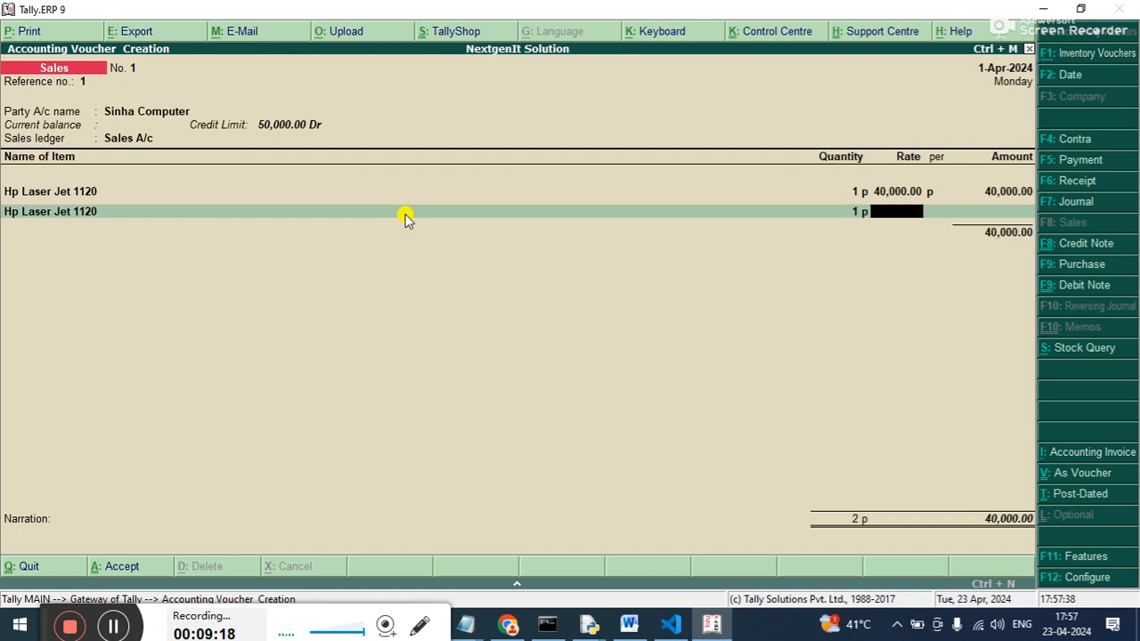
Set the rate of the second Hp Laser Jet 1120 line to 12,000.
type("10000")
key("BackSpace")
key("BackSpace")
key("BackSpace")
key("BackSpace")
type("2000")
key("Return")
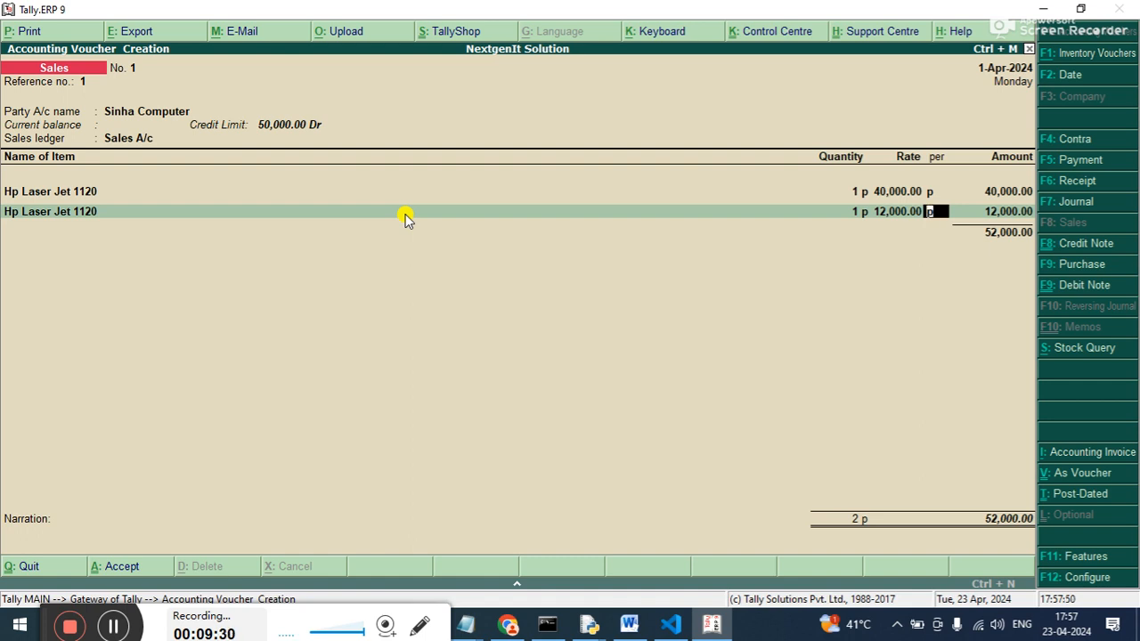
key("Return")
End the item list and try to complete the sales voucher without a narration.
key("Return")
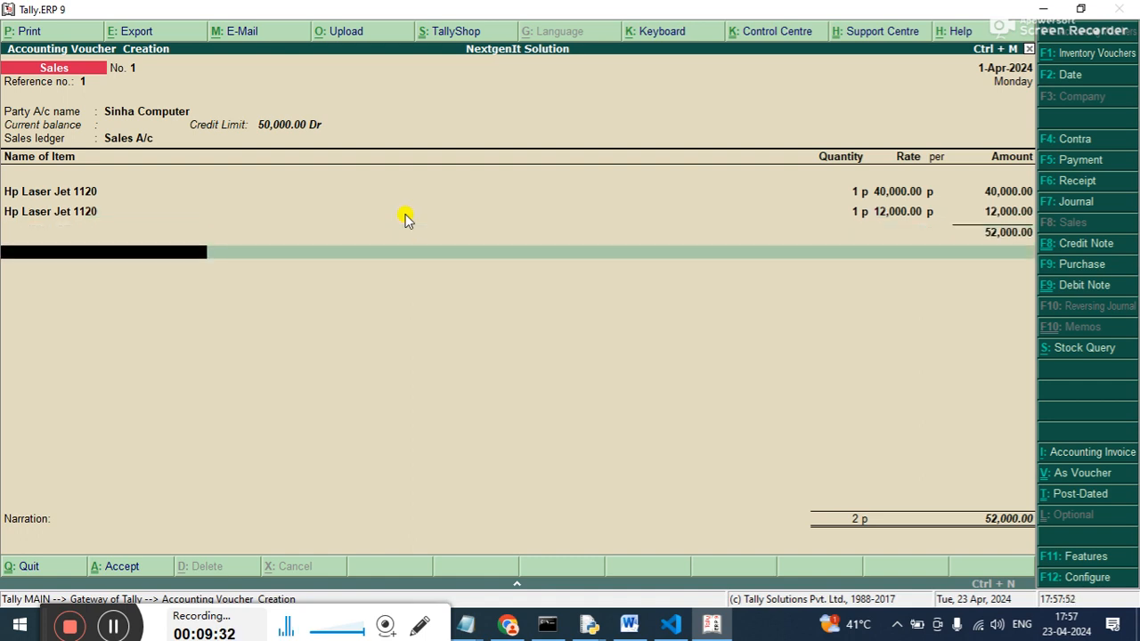
key("Return")
key("Return")
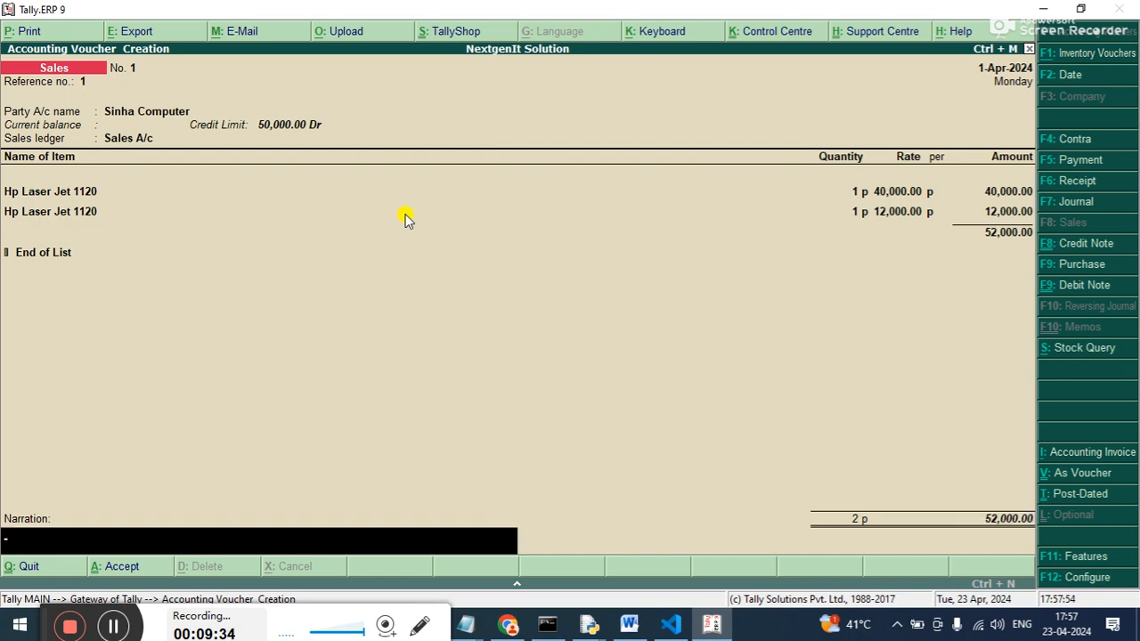
key("Return")
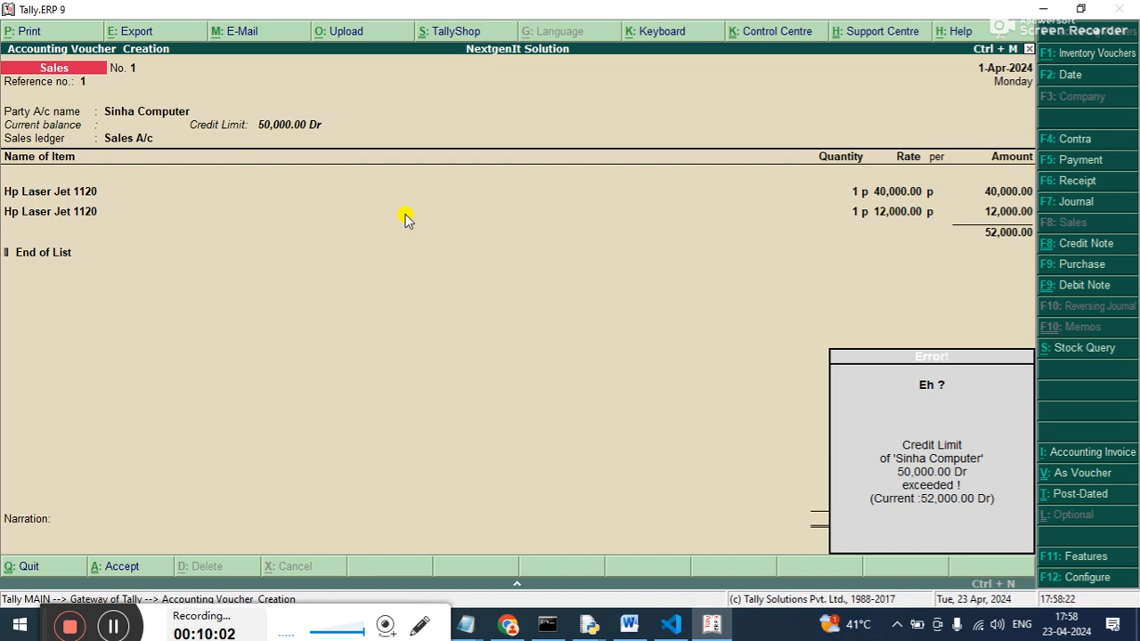
key("Return")
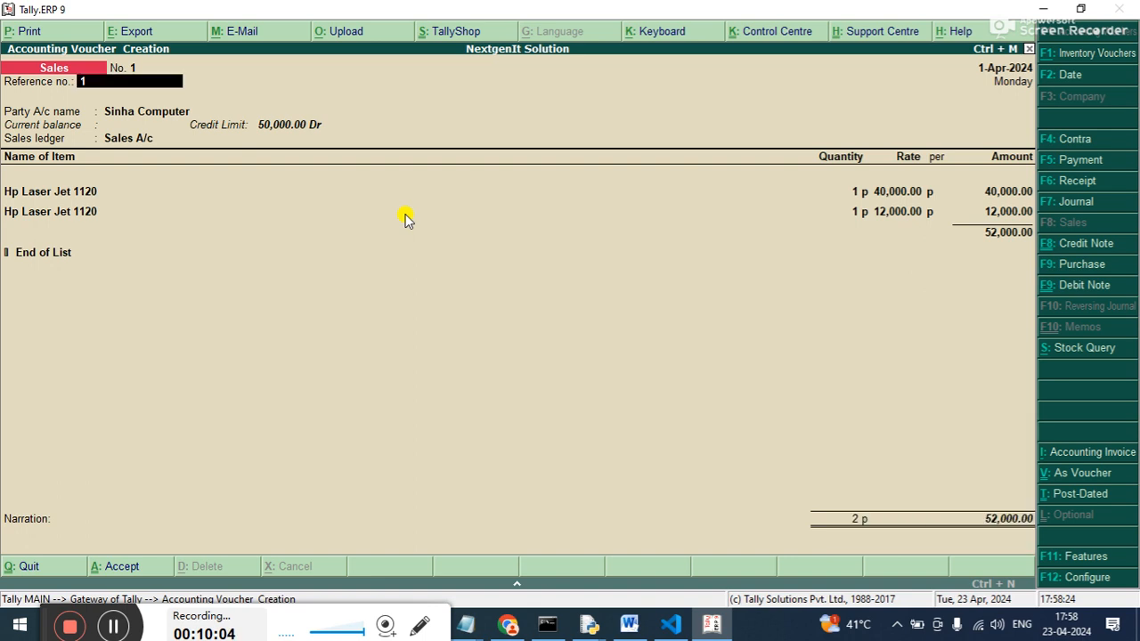
Go back through the voucher header to the first item, keeping the reference number, Sinha Computer party details and Sales A/c.
key("Return")
key("Return")
key("Return")
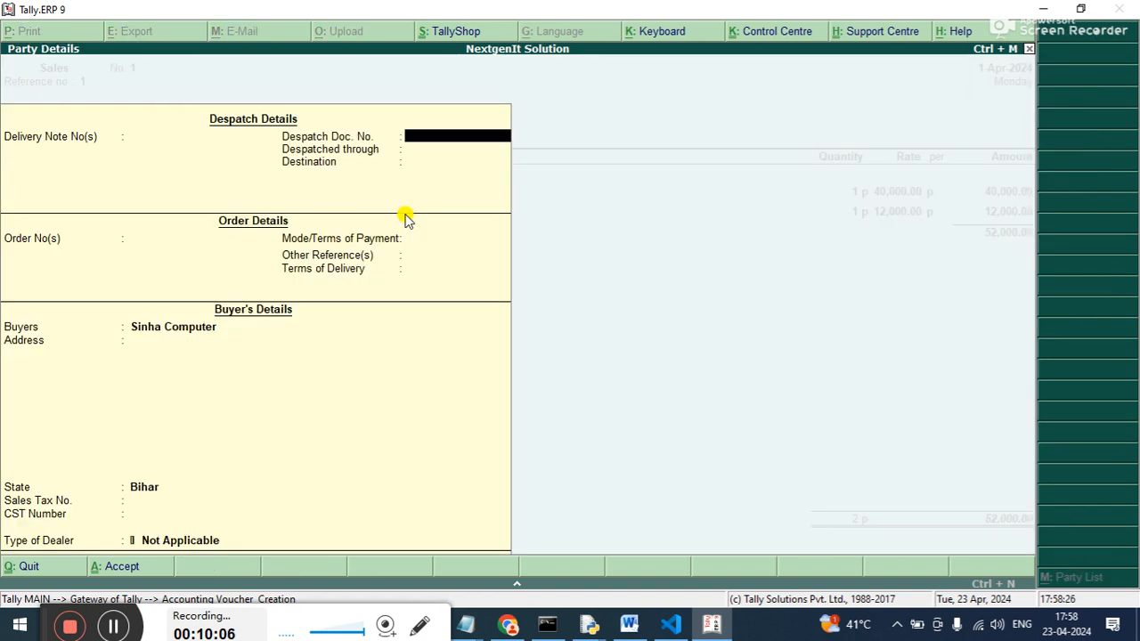
key("ctrl+a")
Set the rate of the second Hp Laser Jet 1120 line to 10,000.
key("Return")
key("Return")
key("Return")
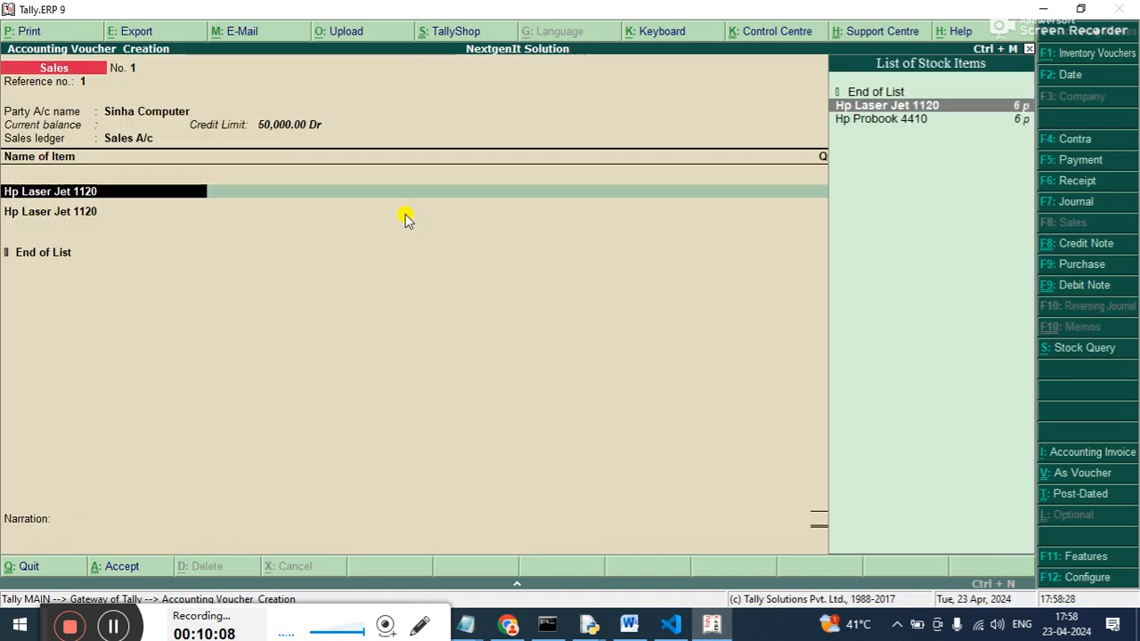
key("Return")
key("Return")
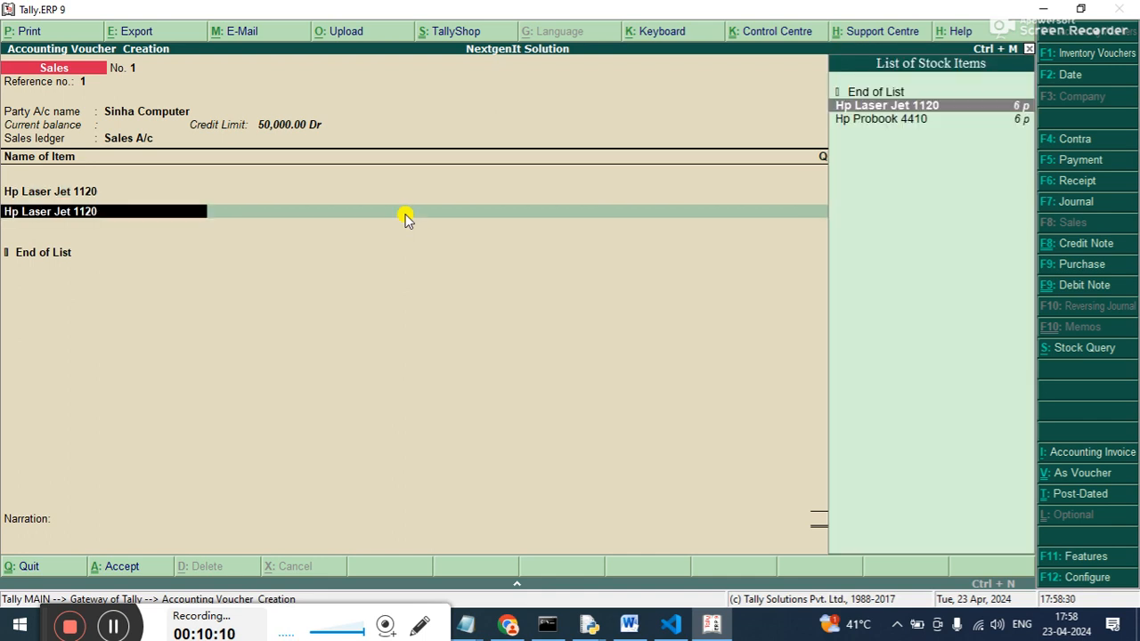
key("Return")
key("Return")
type("10,000")
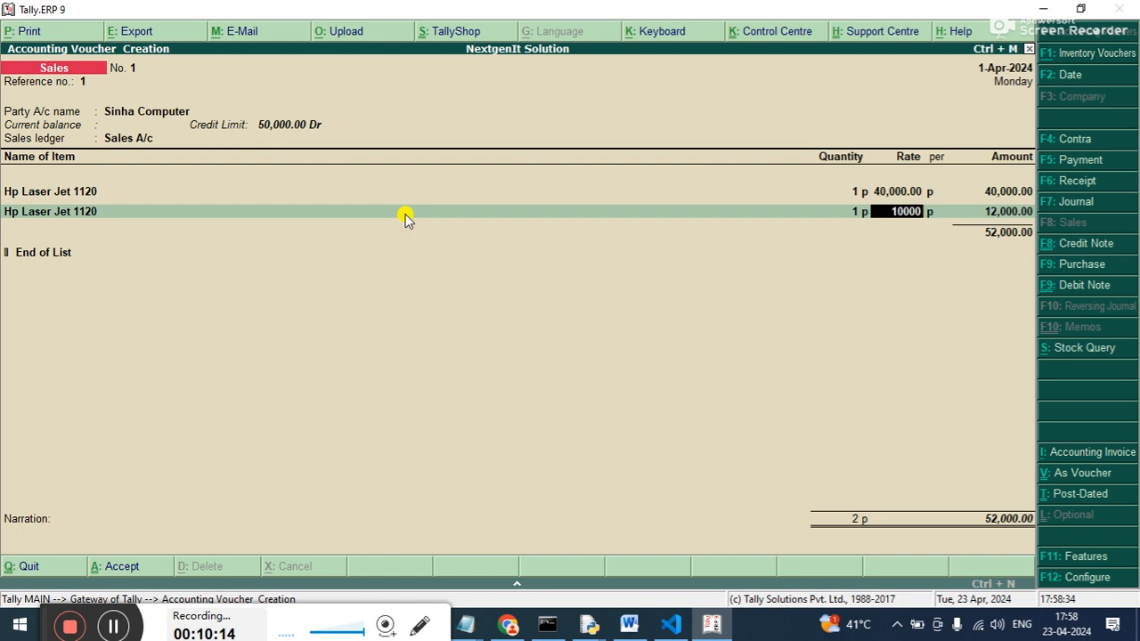
key("Return")
key("Return")
key("Return")
key("Return")
key("Return")
key("Return")
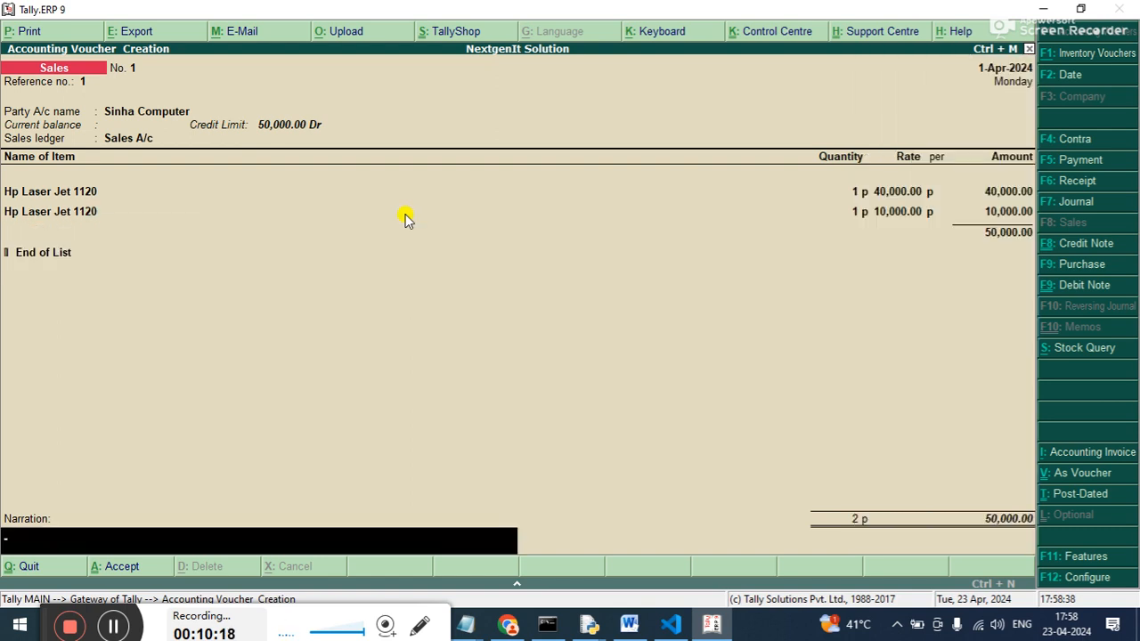
Accept the Sinha Computer sales voucher without a narration and leave voucher entry.
key("Return")
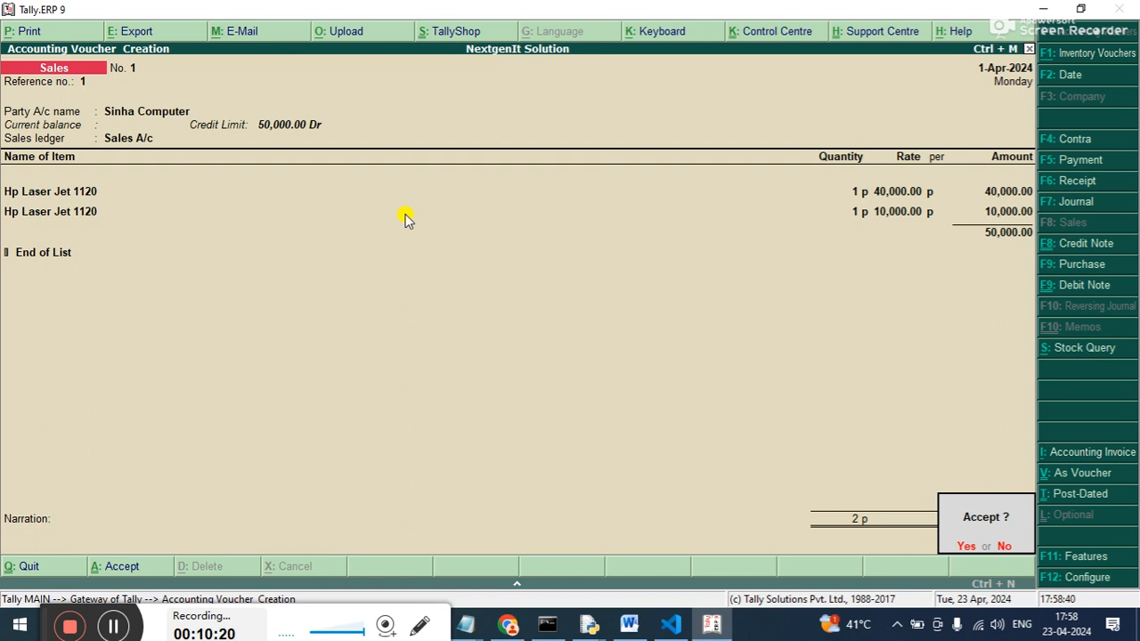
key("Return")
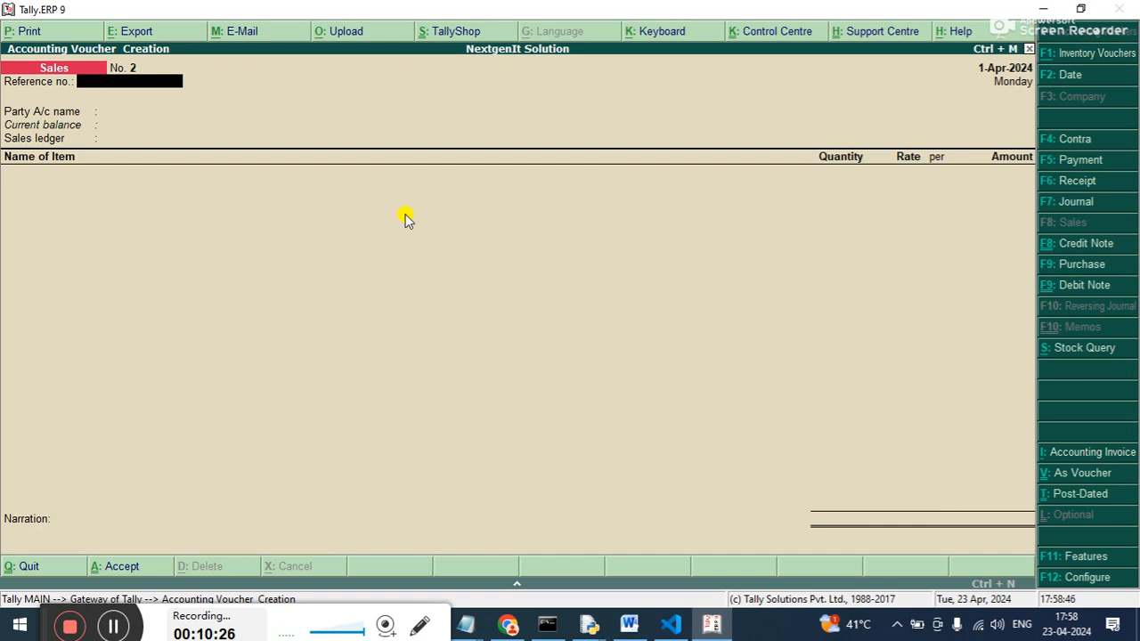
key("Escape")
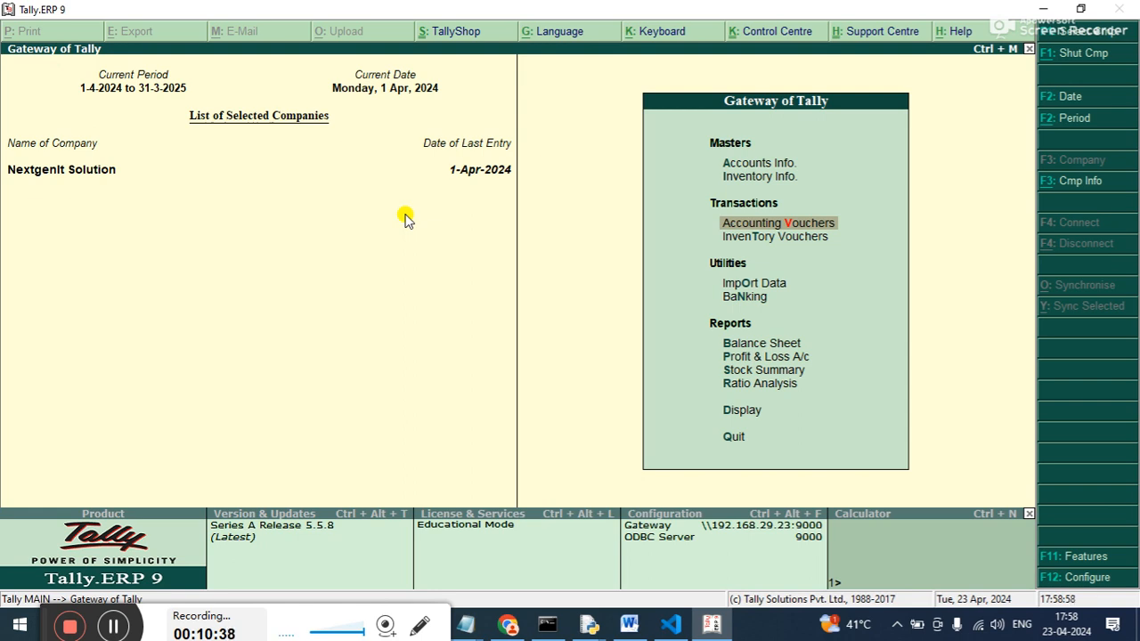
Open the Interest Receivable report from the interest calculations of the statements of accounts.
key("Down")
key("Down")
key("Down")
key("Down")
key("Down")
key("Down")
key("Down")
key("Down")
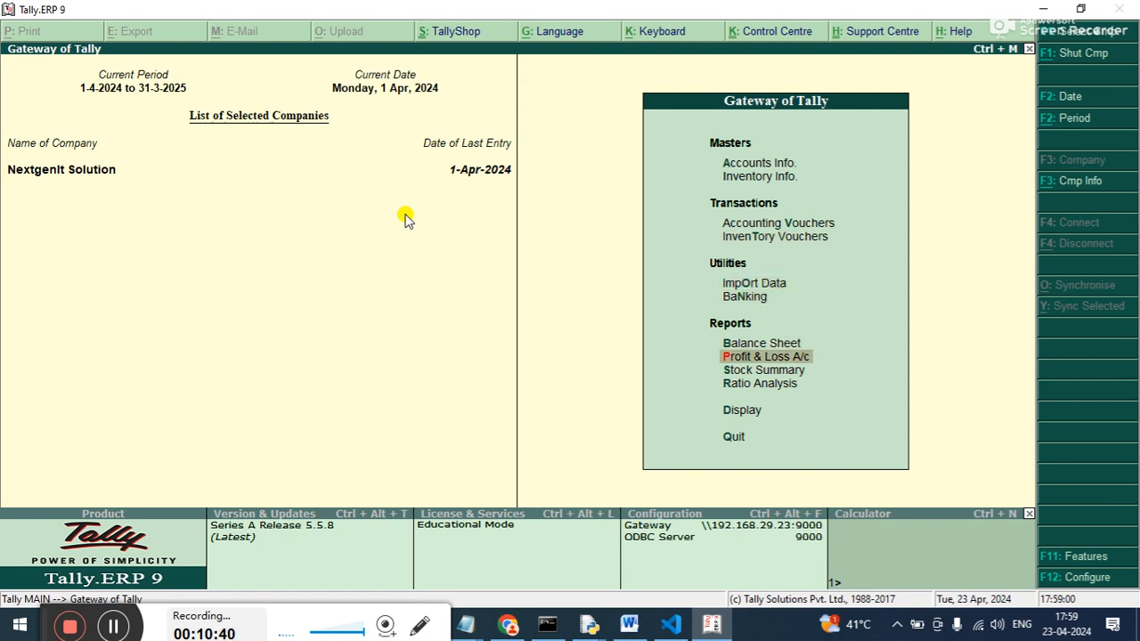
key("Return")
key("Down")
key("Down")
key("Down")
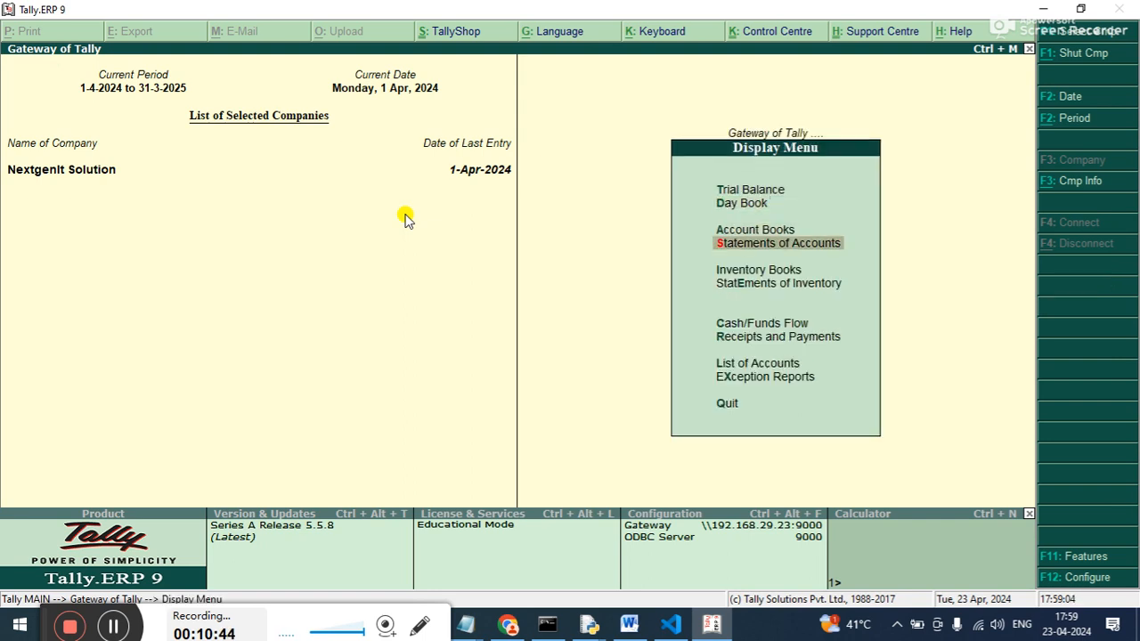
key("Return")
key("Down")
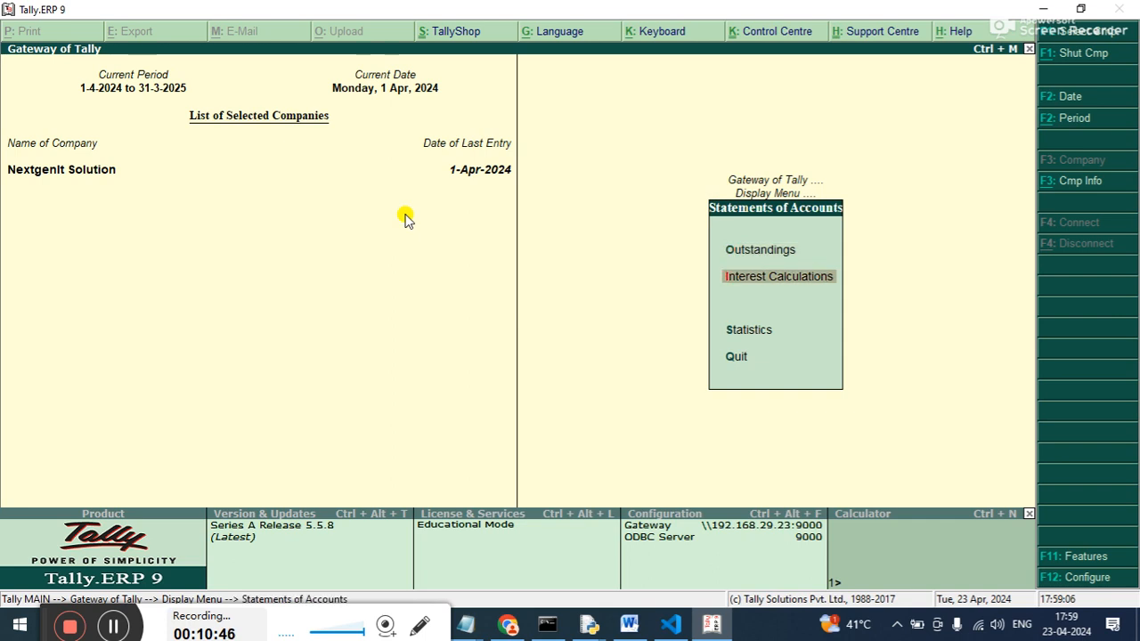
key("Return")
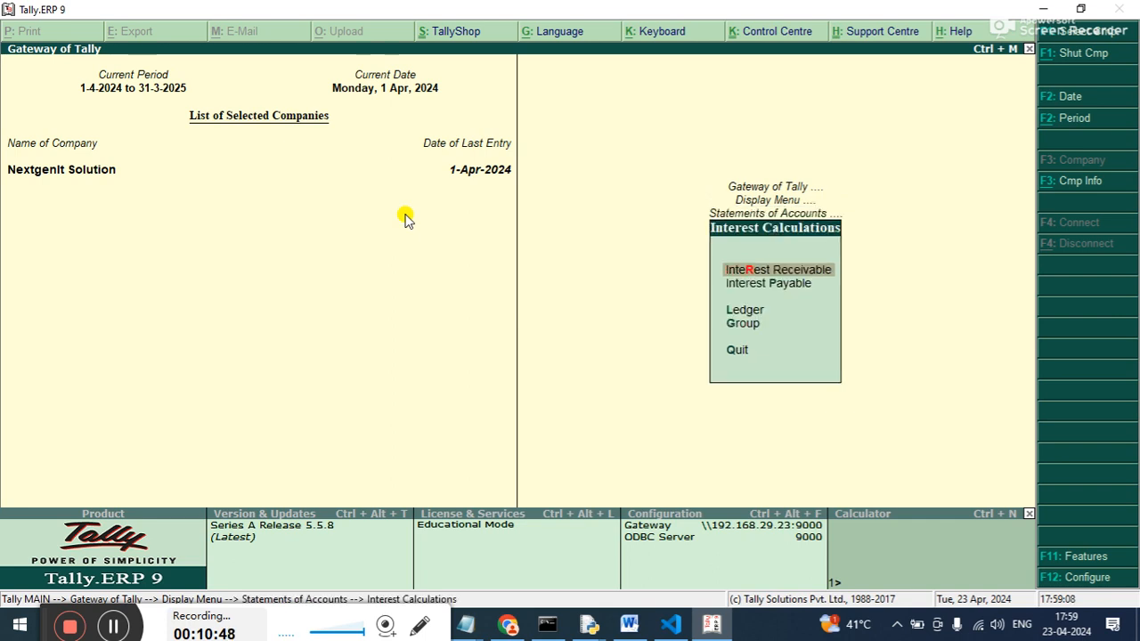
key("Return")
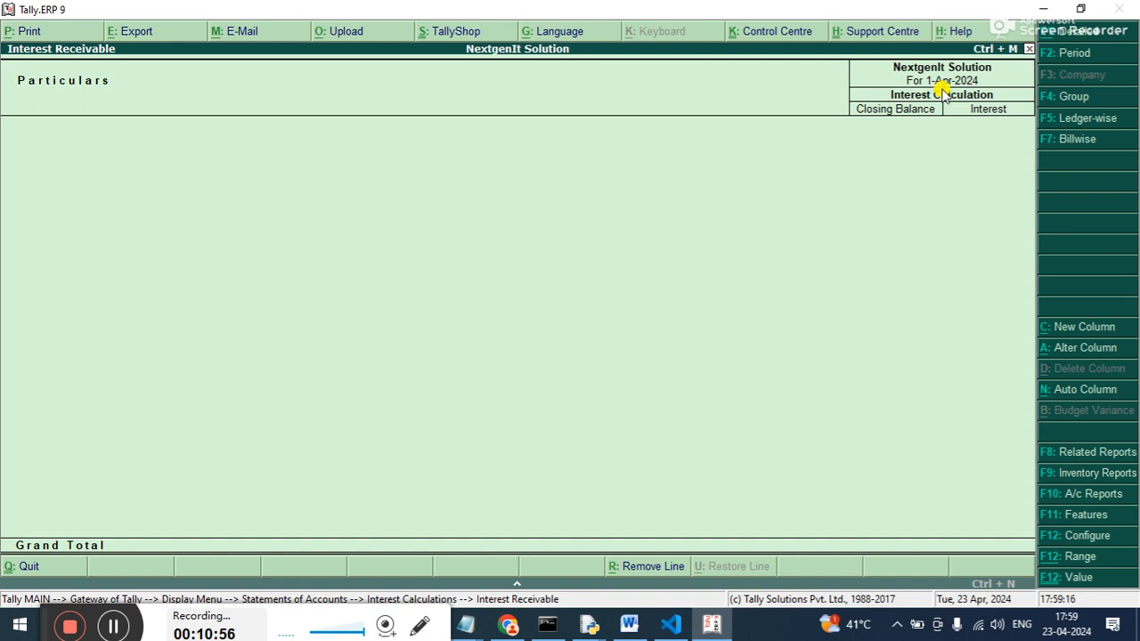
Set the Interest Receivable report period from 1-4-2024 to 2-5-2024.
key("F2")
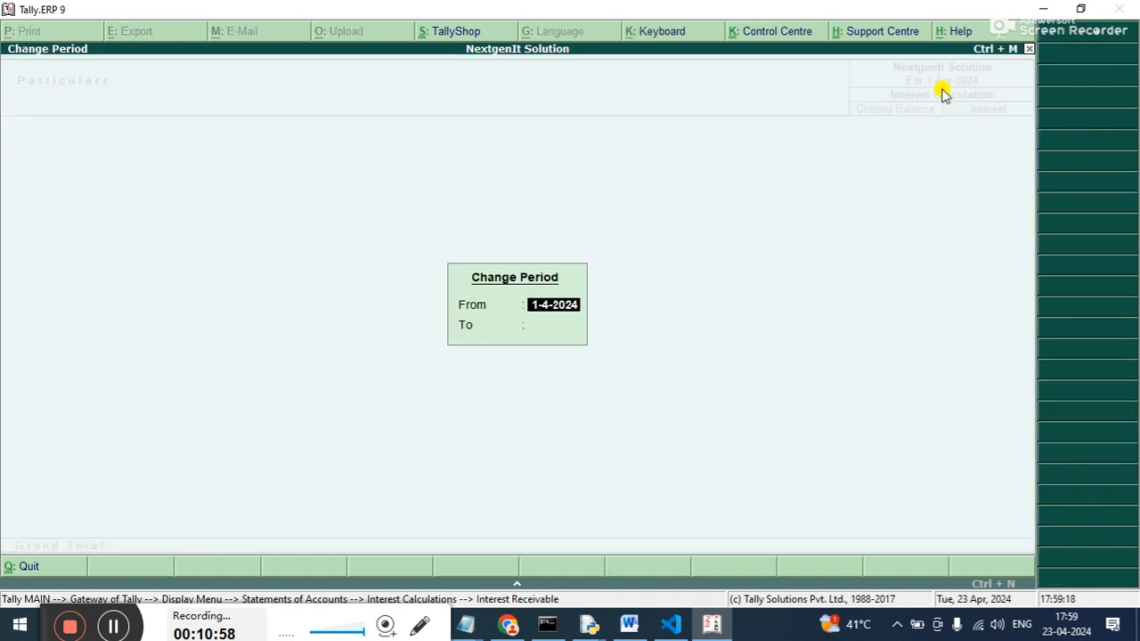
key("Return")
type("2")
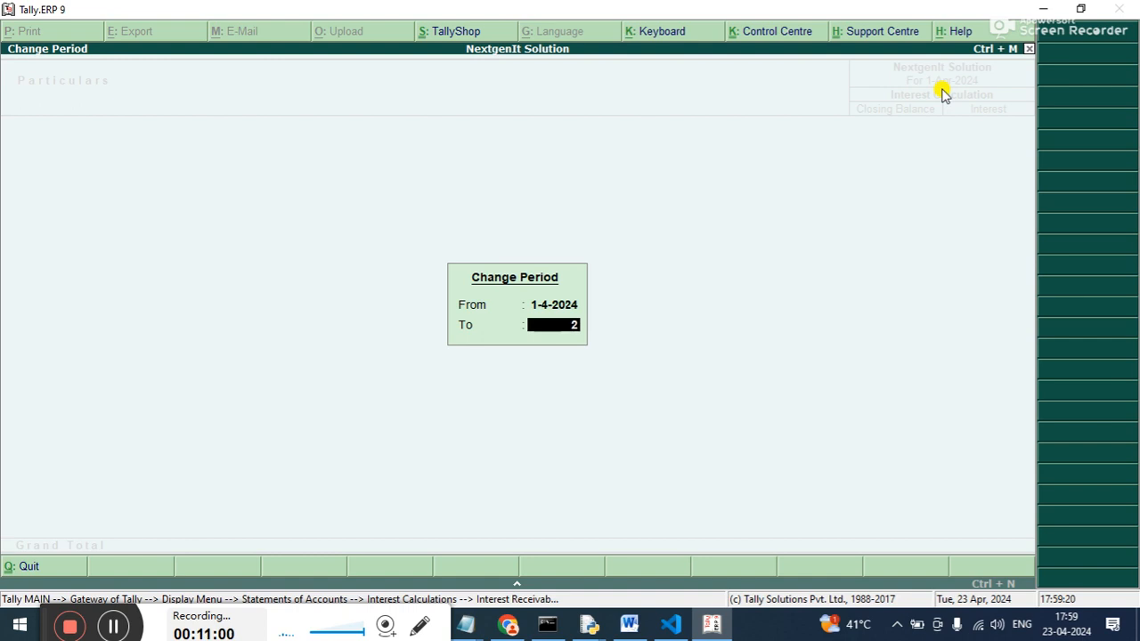
type("-5")
key("Return")
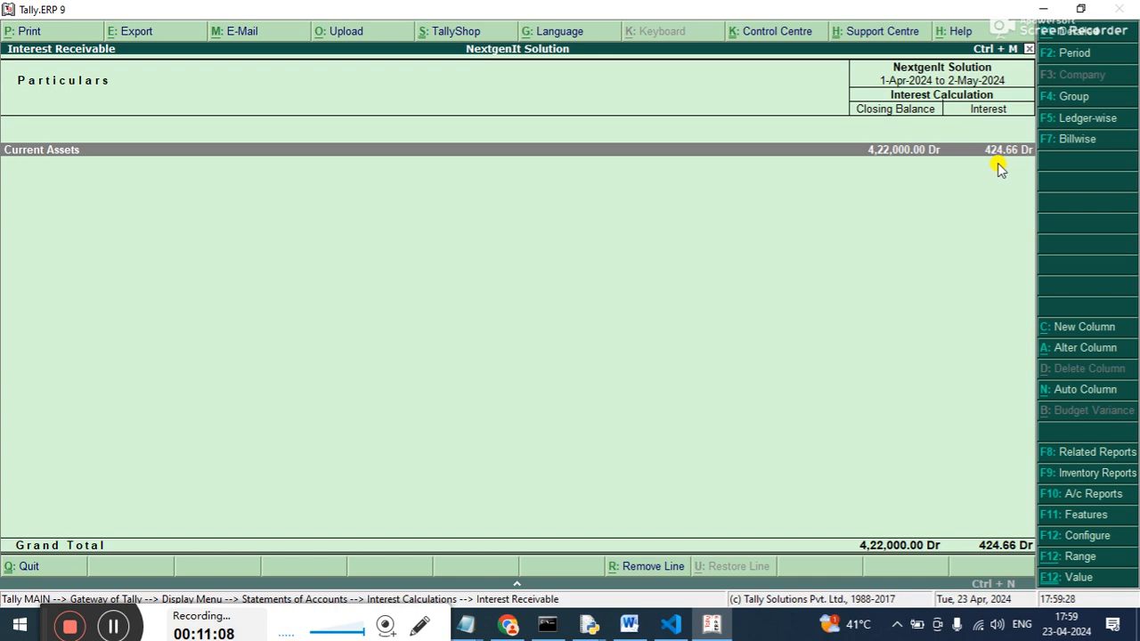
Drill down through Current Assets and Sundry Debtors to Sinha Computer's ledger interest and expand the details of bill 1.
key("Return")
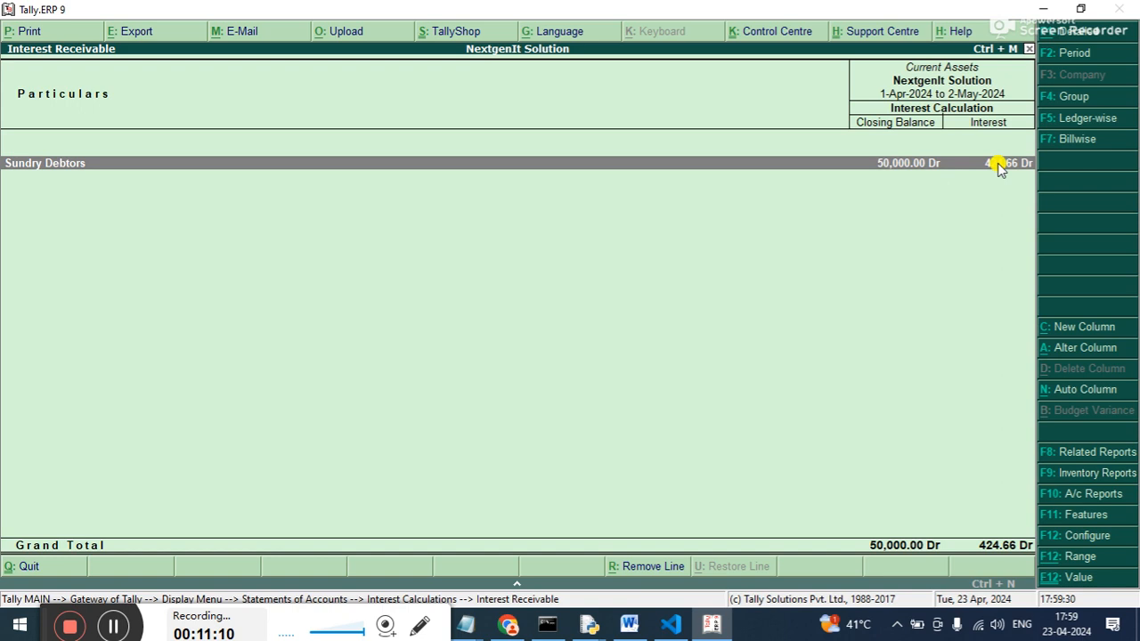
key("Return")
key("Return")
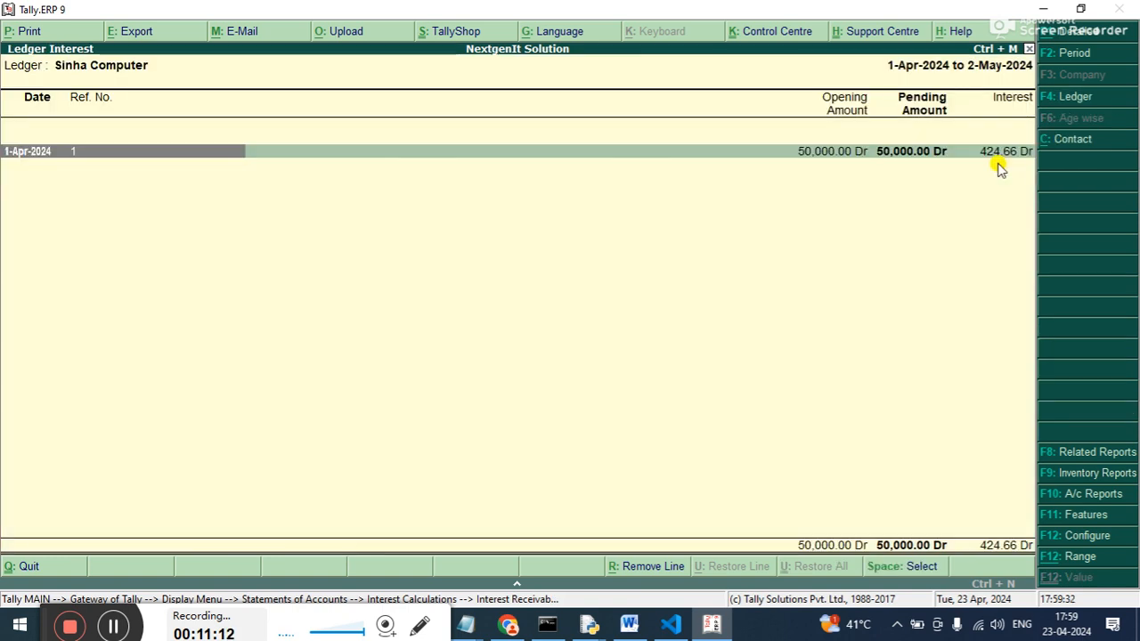
key("shift+Return")
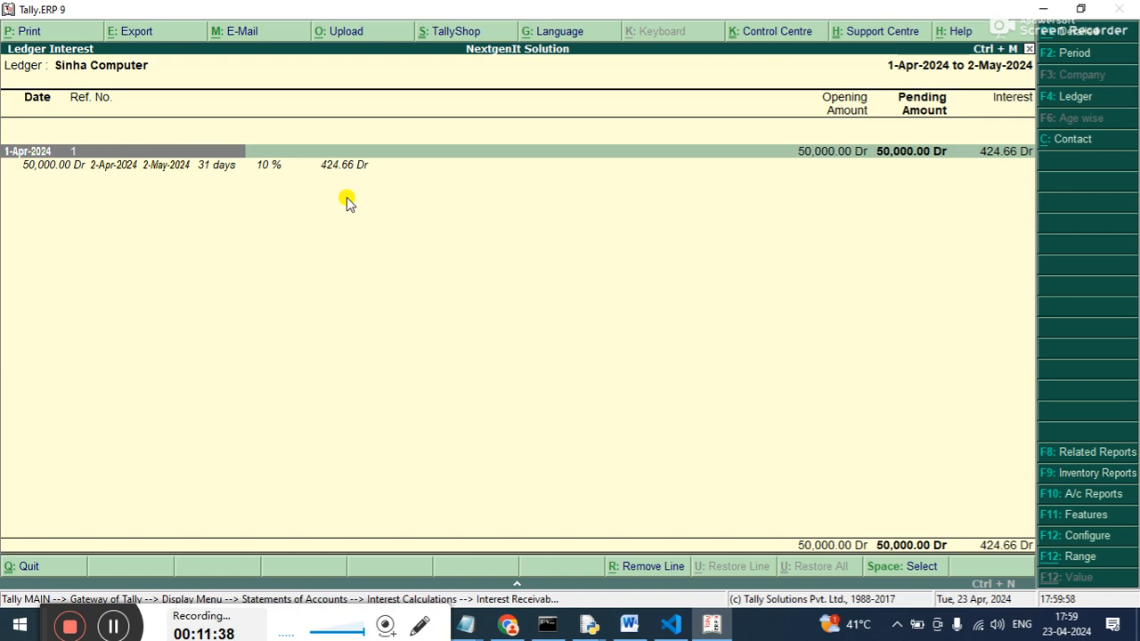
Leave the ledger interest and Interest Receivable reports, going back to the display options.
key("Escape")
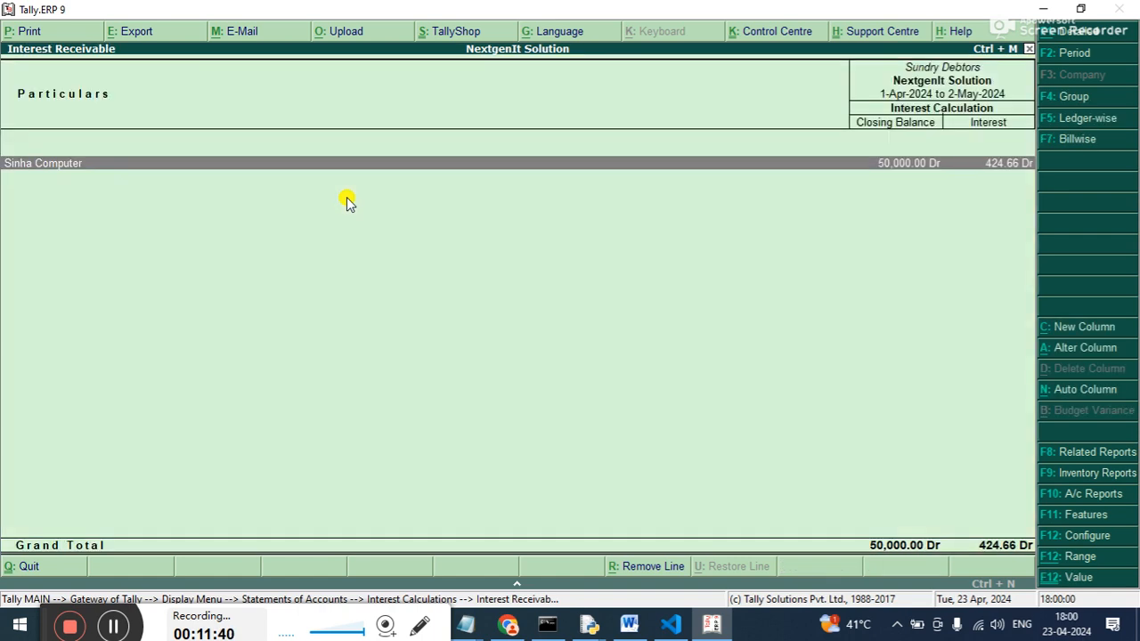
key("Escape")
key("Escape")
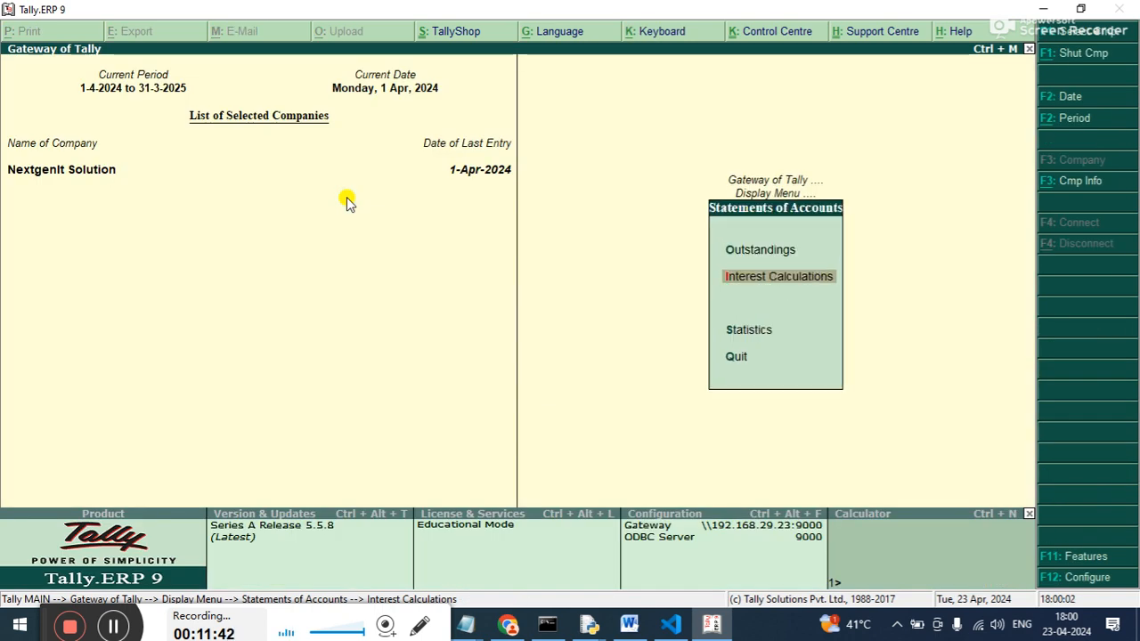
key("Up")
key("Escape")
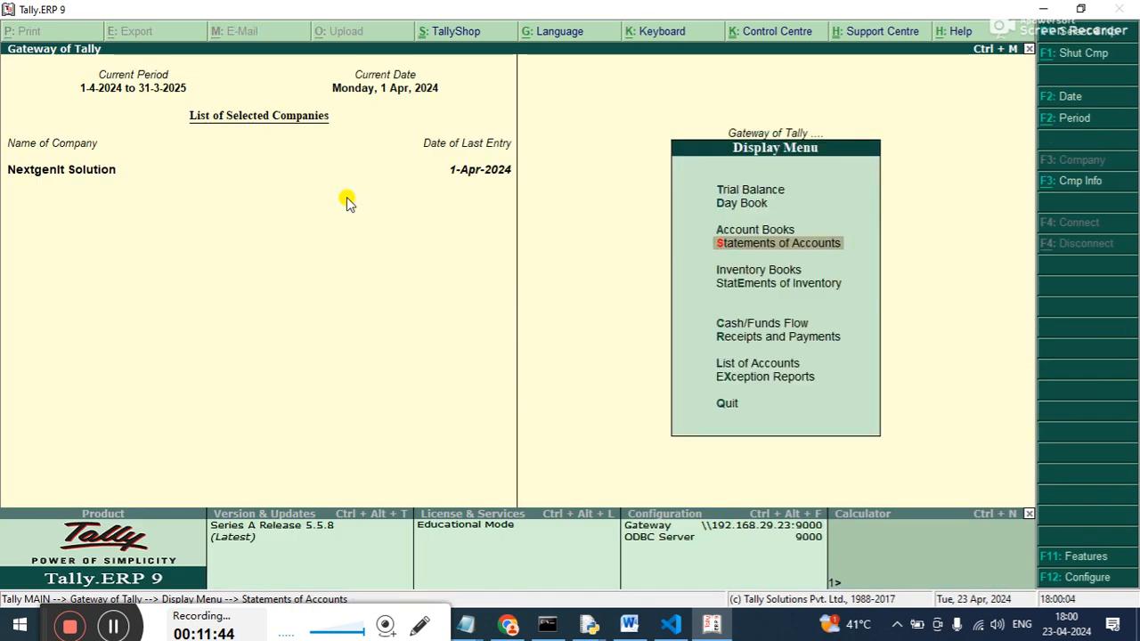
Open the Sales Register from the account books.
key("Up")
key("Up")
key("Up")
key("Down")
key("Down")
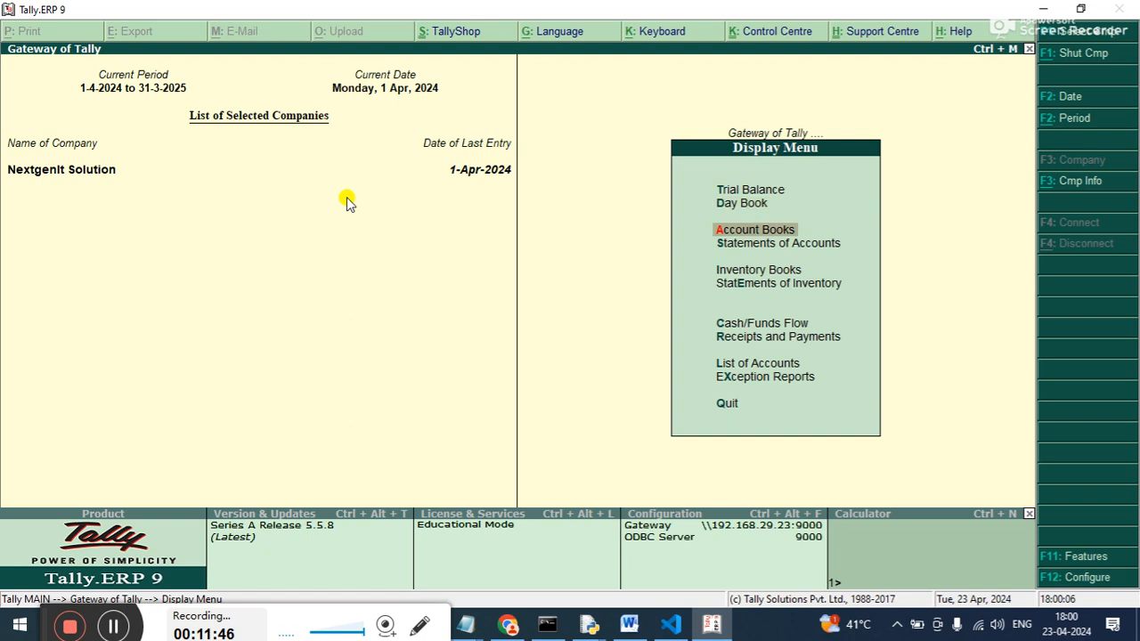
key("Return")
key("Down")
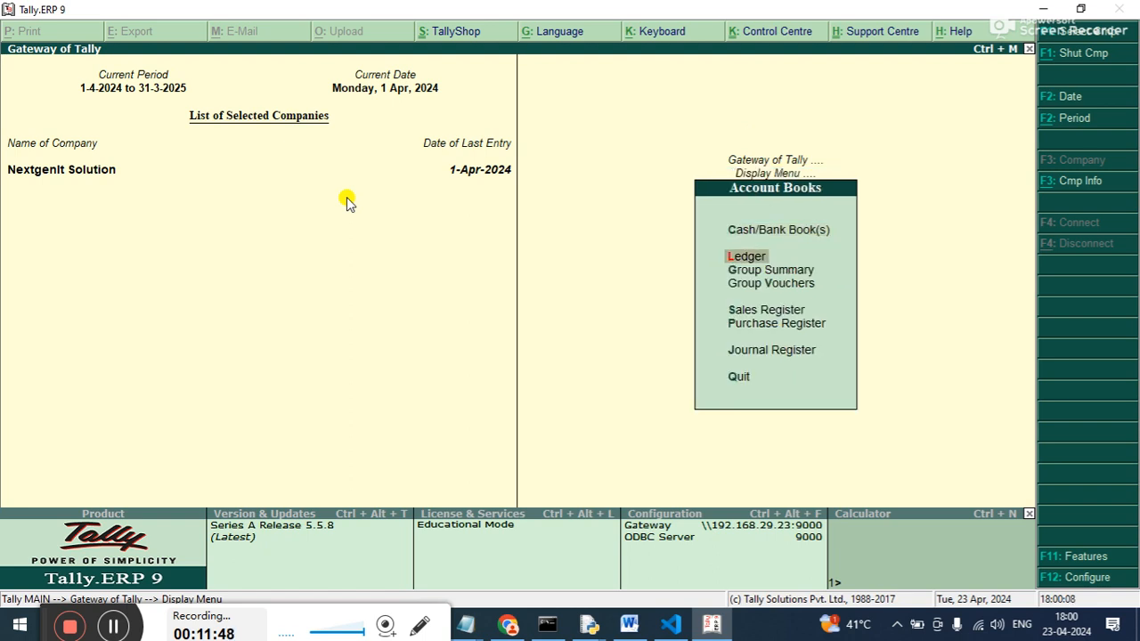
key("Down")
key("Down")
key("Down")
key("Up")
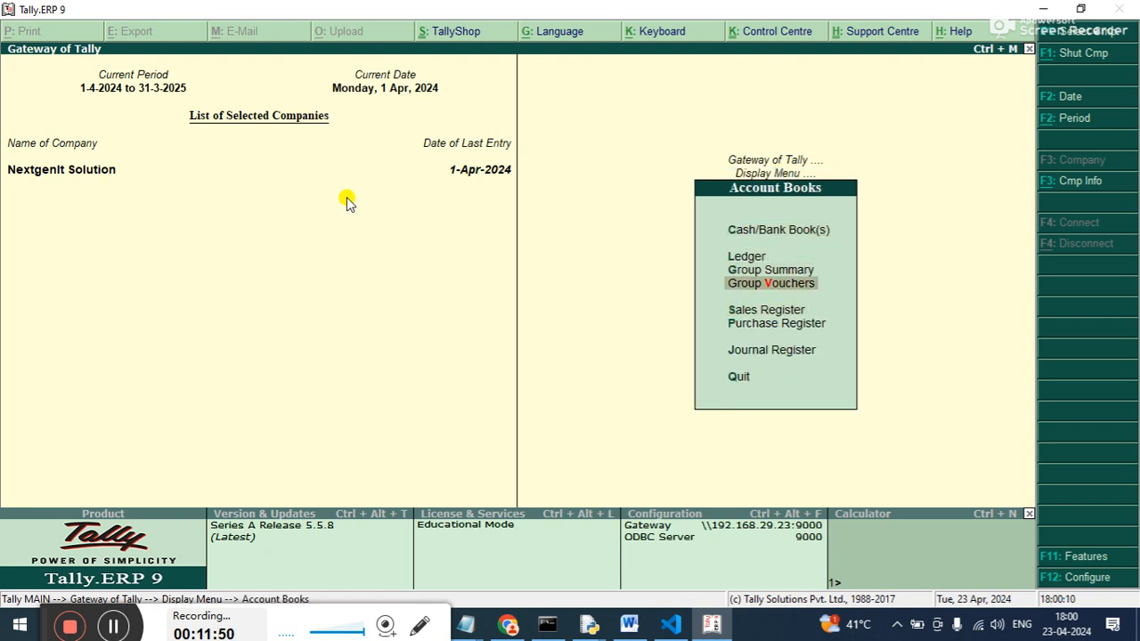
key("Up")
key("Up")
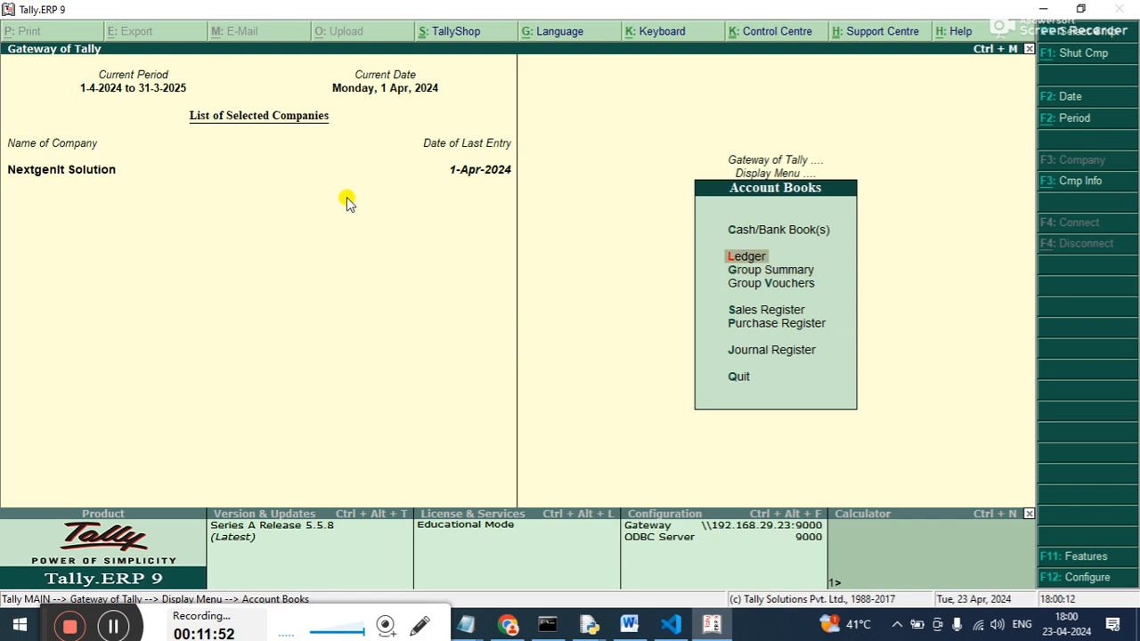
key("Down")
key("Down")
key("Down")
key("Down")
key("Up")
key("Up")
key("Down")
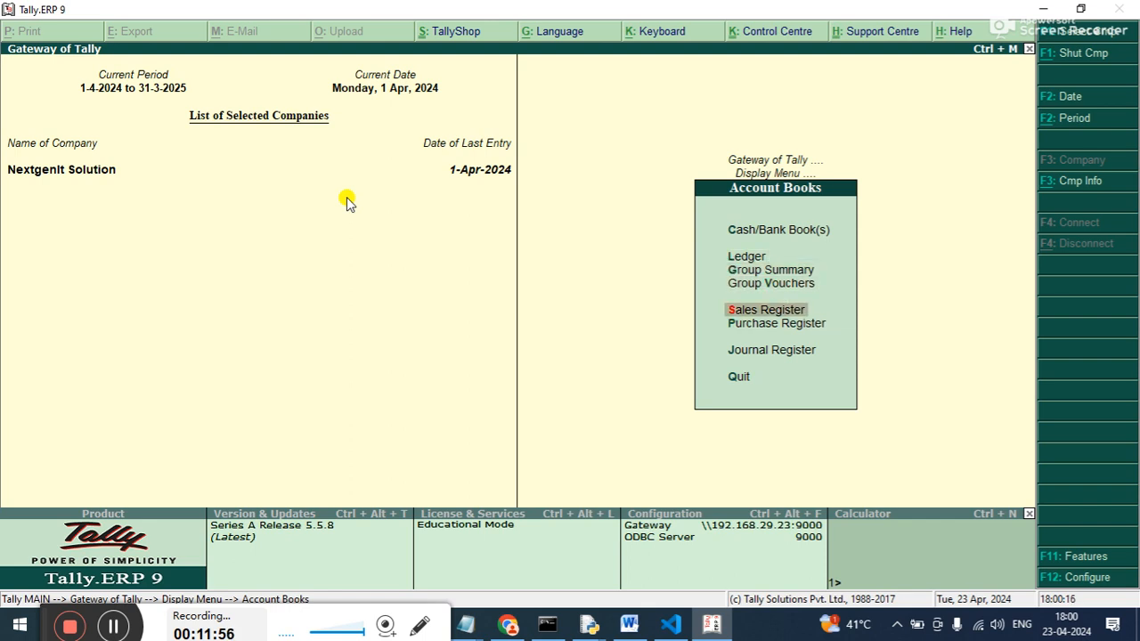
key("Return")
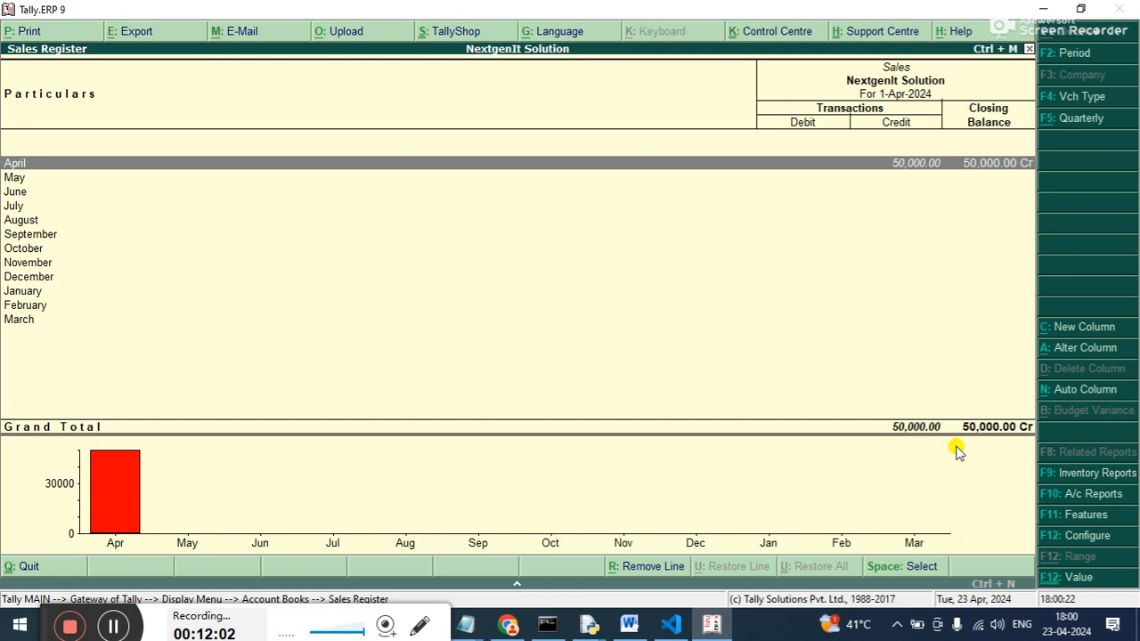
Set the Sales Register period to end on 2-4-2024.
key("F2")
key("Return")
type("2-4-2024")
key("Return")
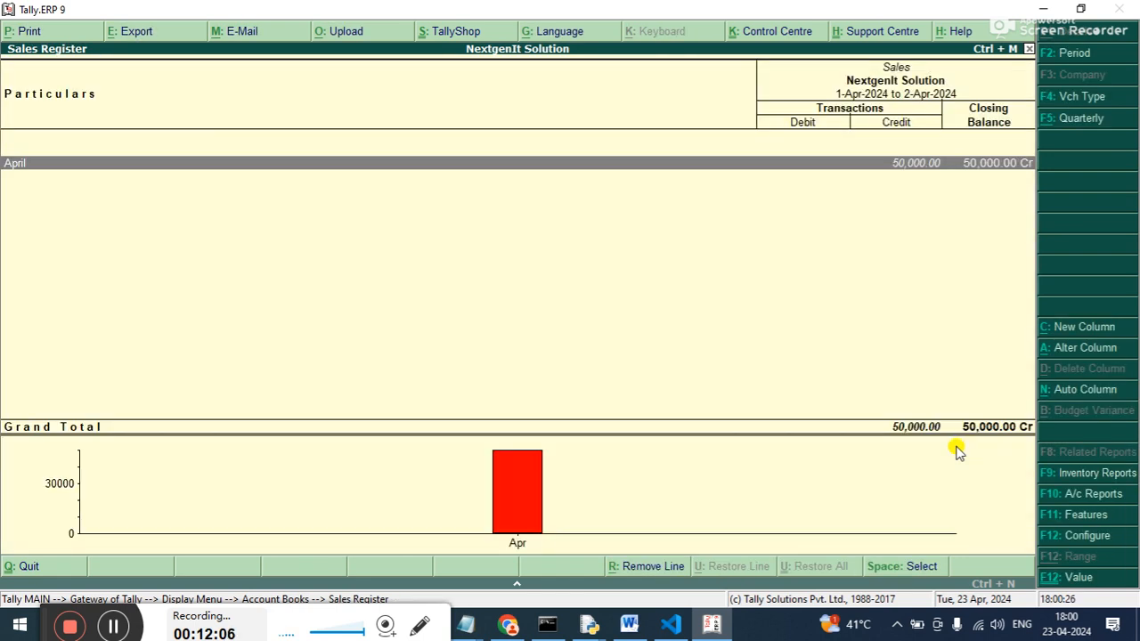
Set the Sales Register period to end on 2-5-2024, review the monthly sales and close the register.
key("F2")
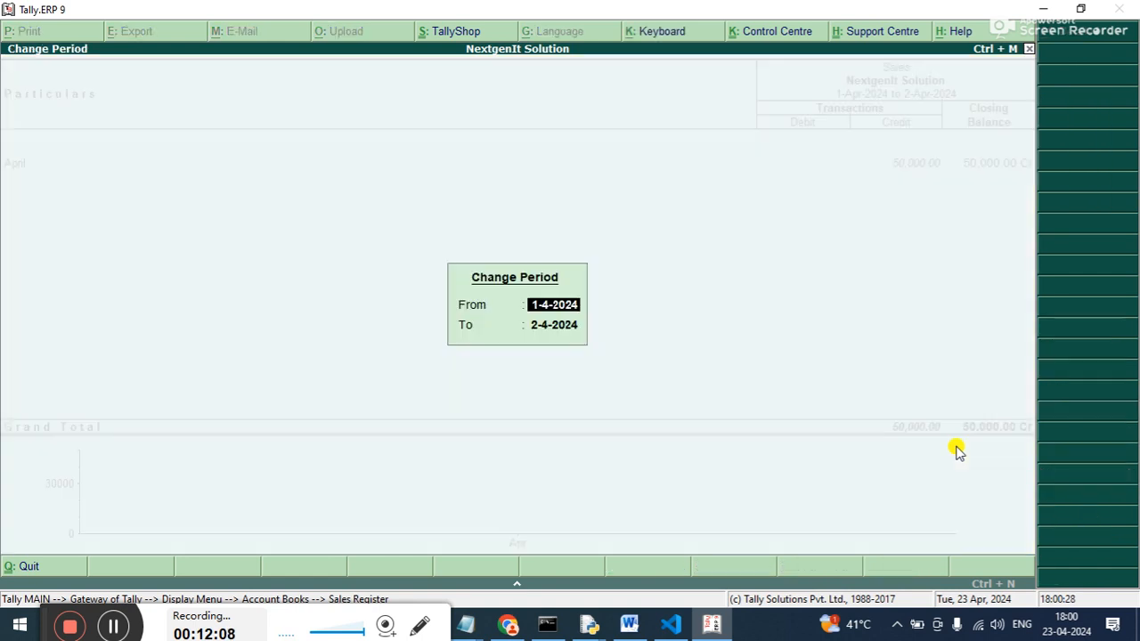
key("Return")
type("2-5")
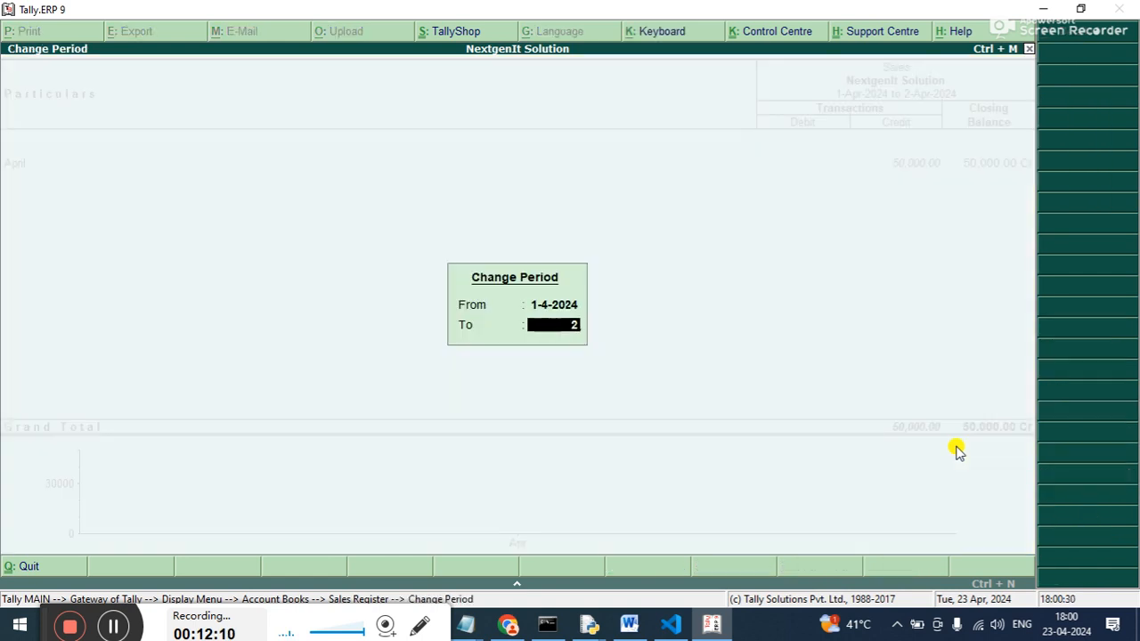
key("Return")
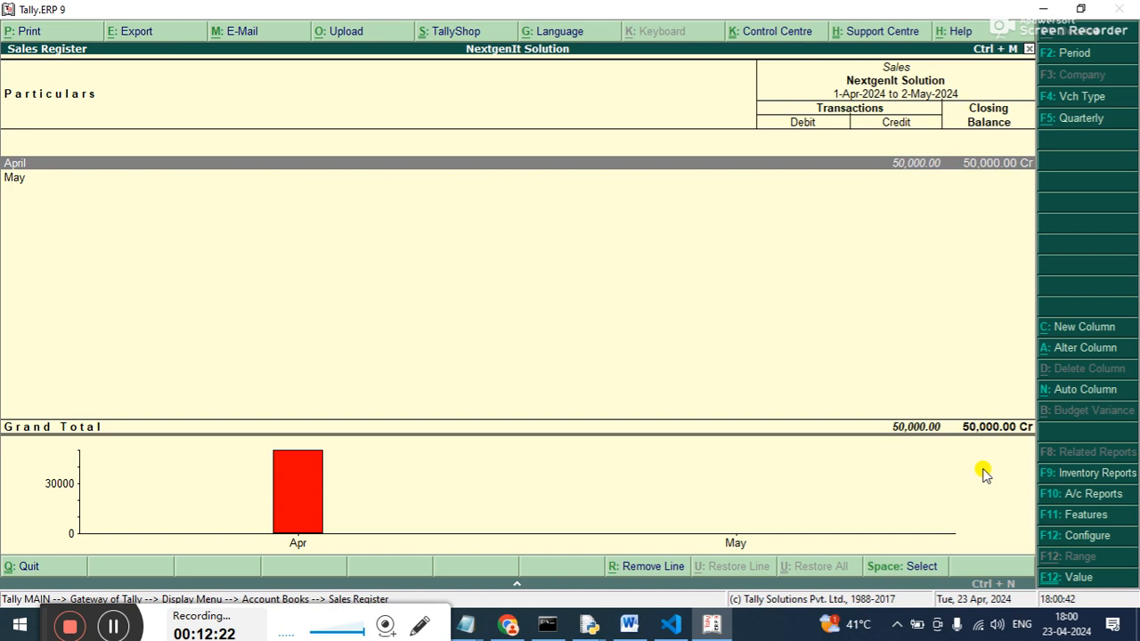
key("Escape")
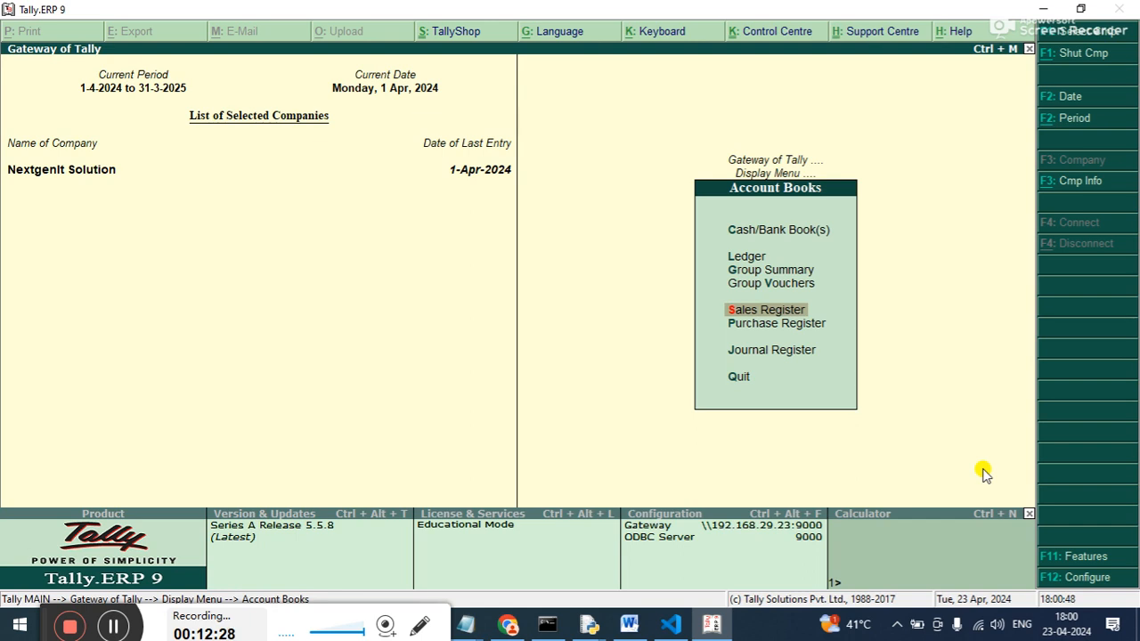
Open Notepad, note down the interest amount 424.66 and minimise the note.
key("super+r")
type("notepad")
key("Return")
type("4")
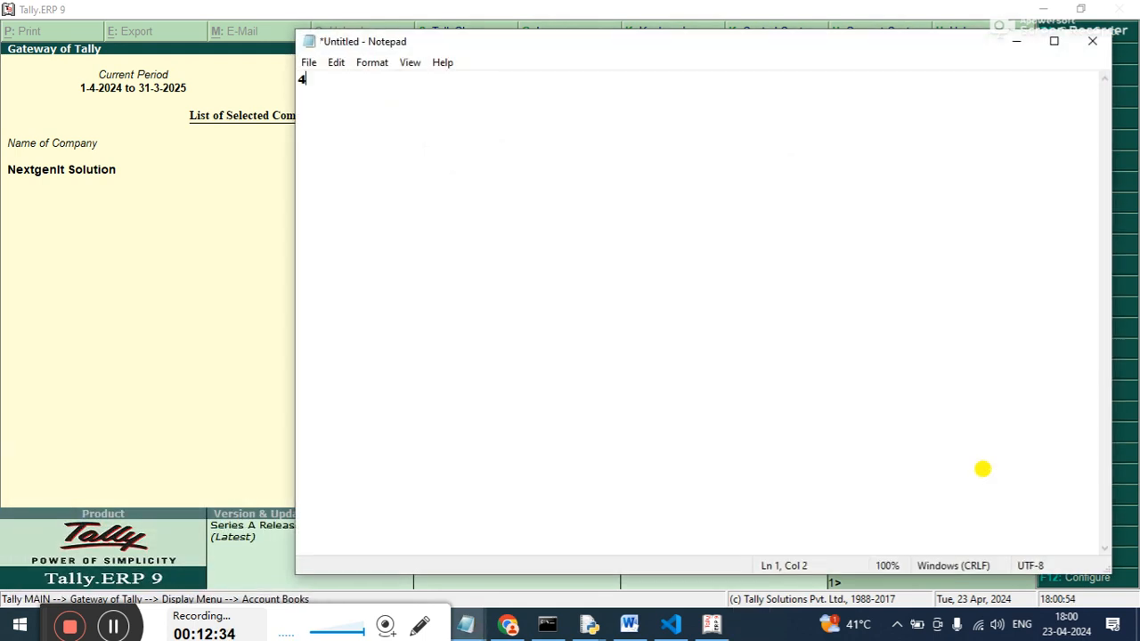
type("24/66")
key("BackSpace")
key("BackSpace")
key("BackSpace")
key("BackSpace")
type("4.66")
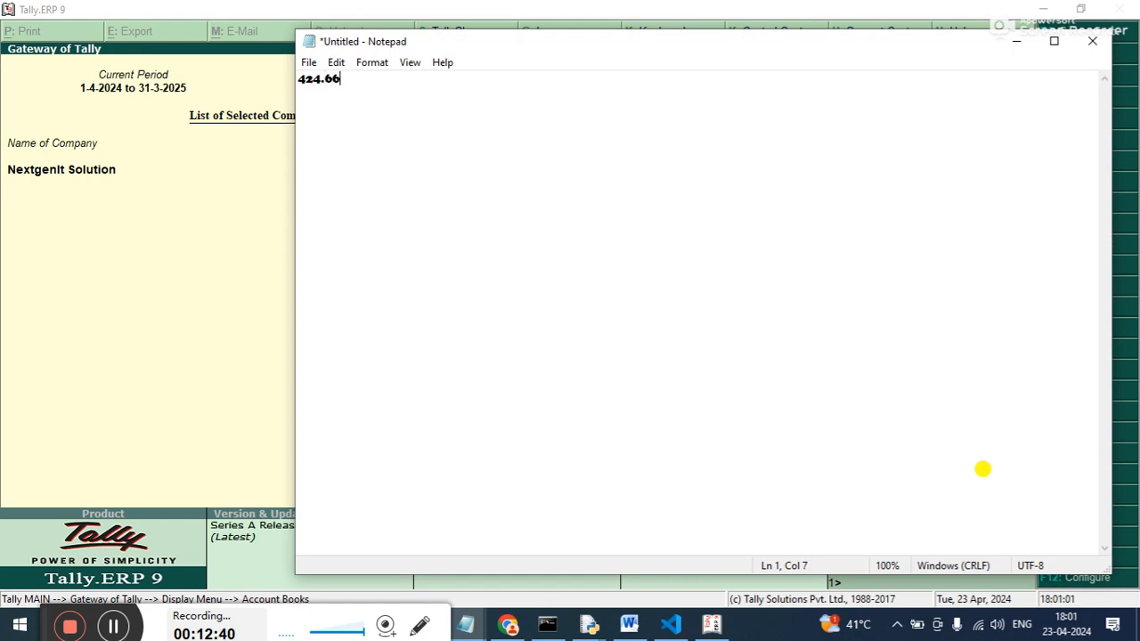
left_click(1015, 42)
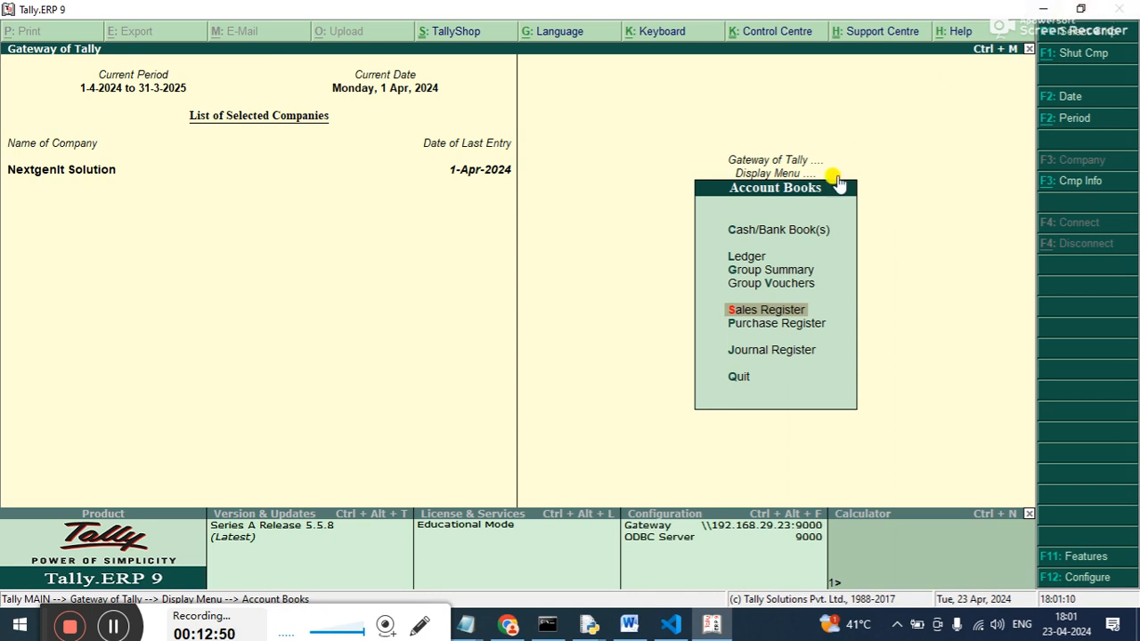
Go back from the account books and reopen the Interest Receivable report.
key("Escape")
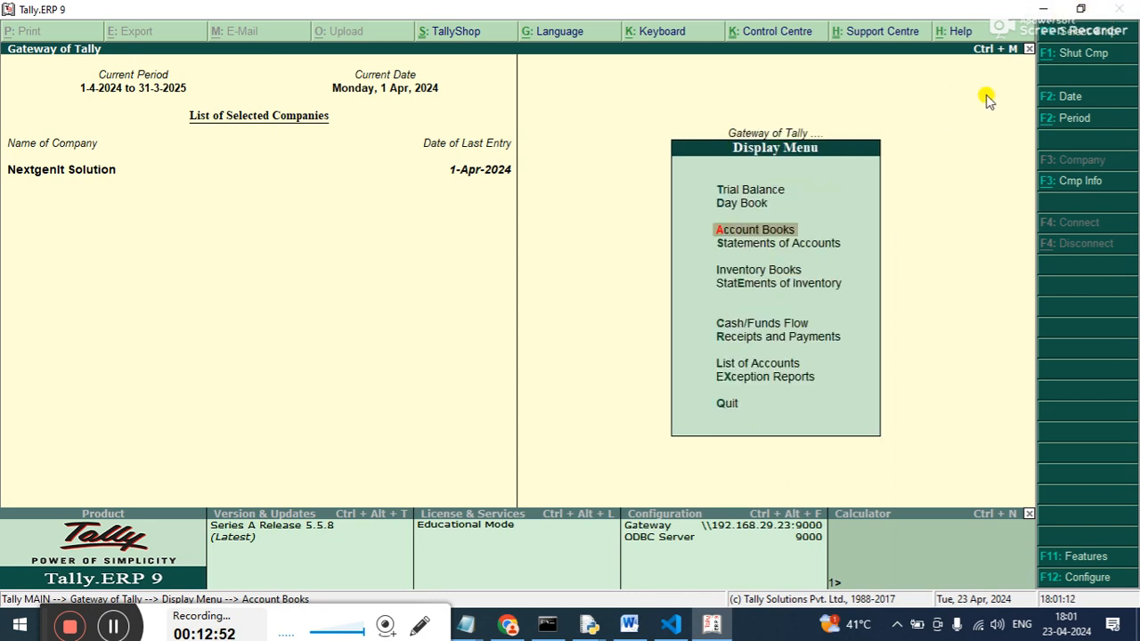
key("Down")
key("Down")
key("Up")
key("Return")
key("Down")
key("Return")
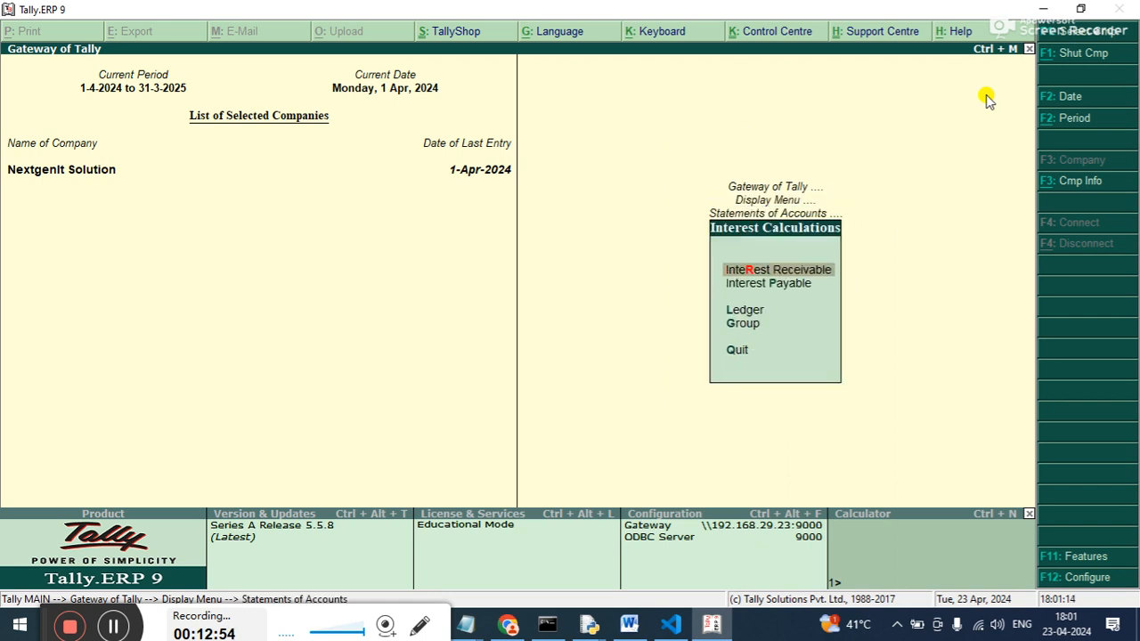
key("Return")
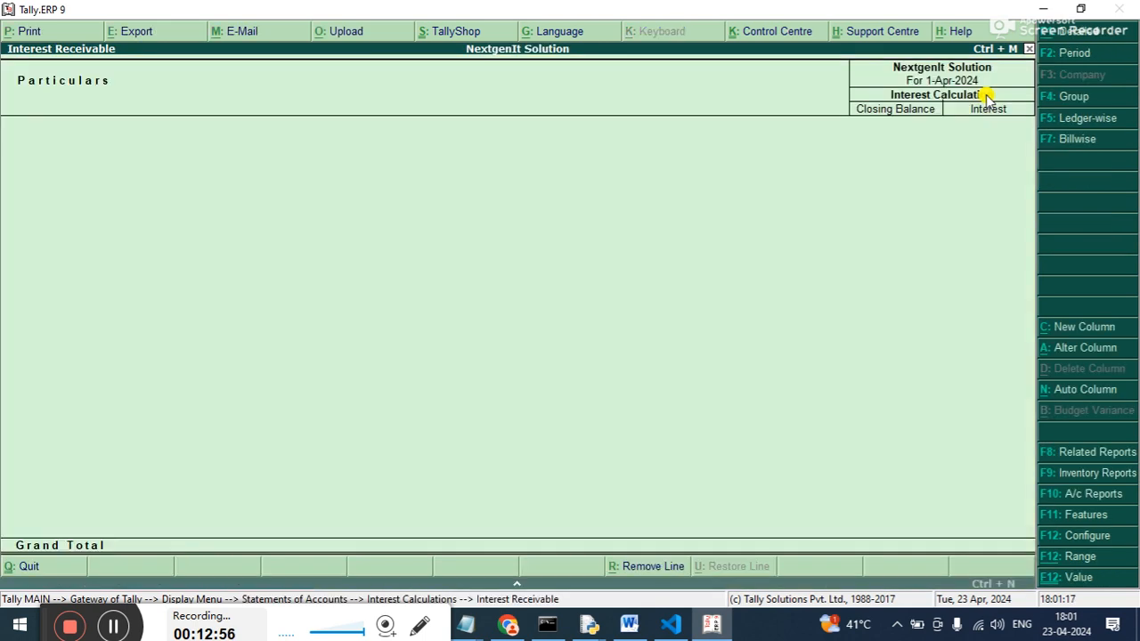
Set the Interest Receivable report period from 1-4-2024 to 2-5-2024, review the interest and close the report.
key("F2")
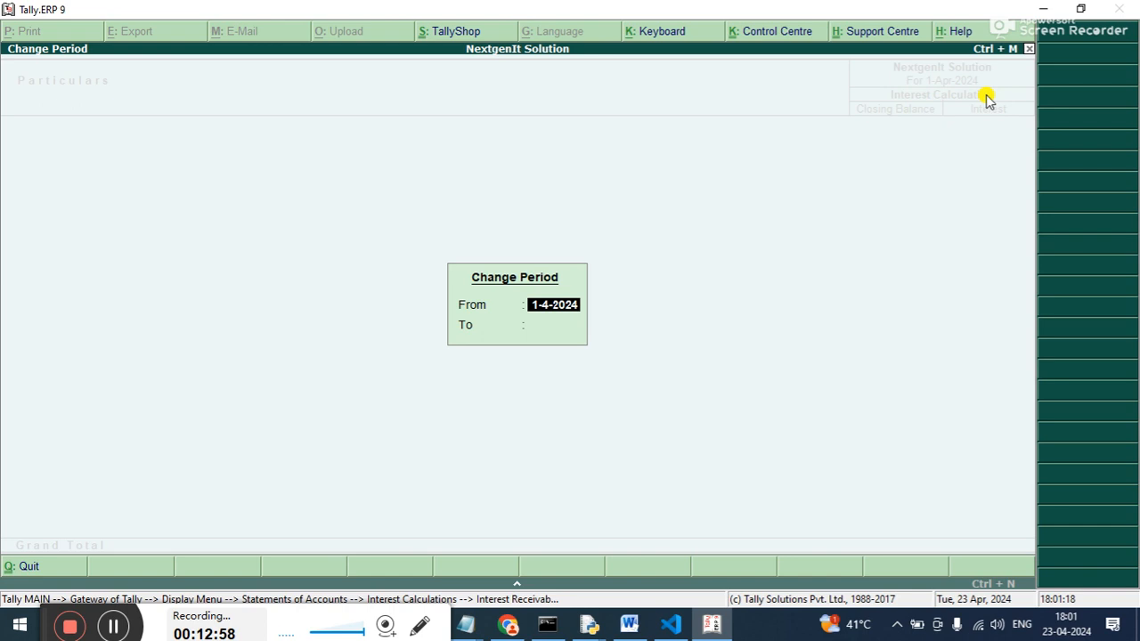
key("Return")
type("2-5")
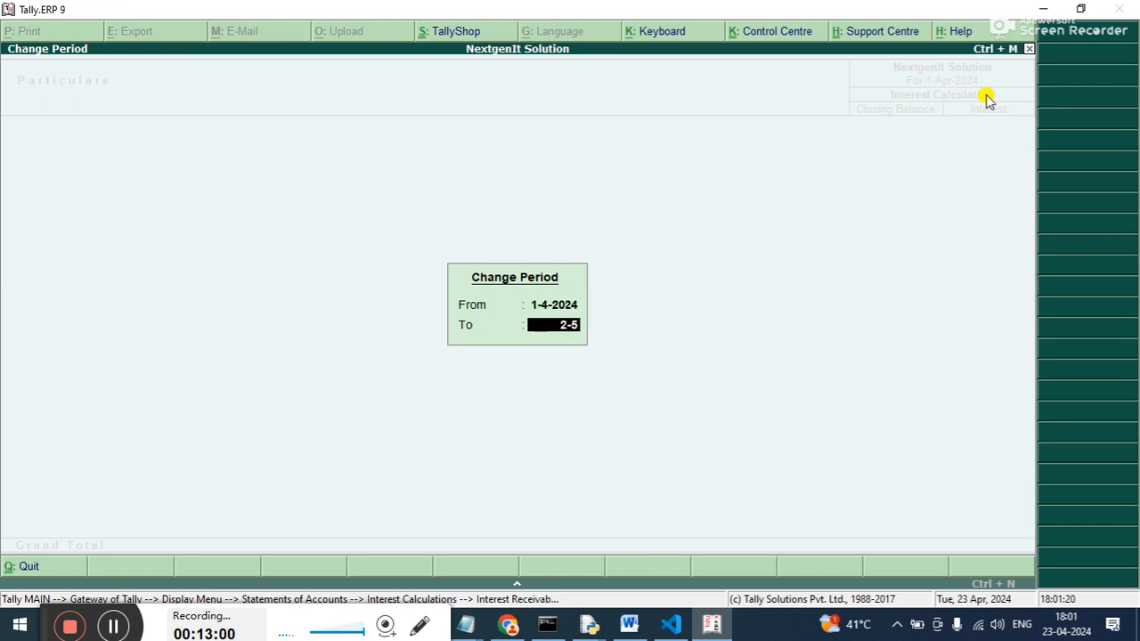
key("Return")
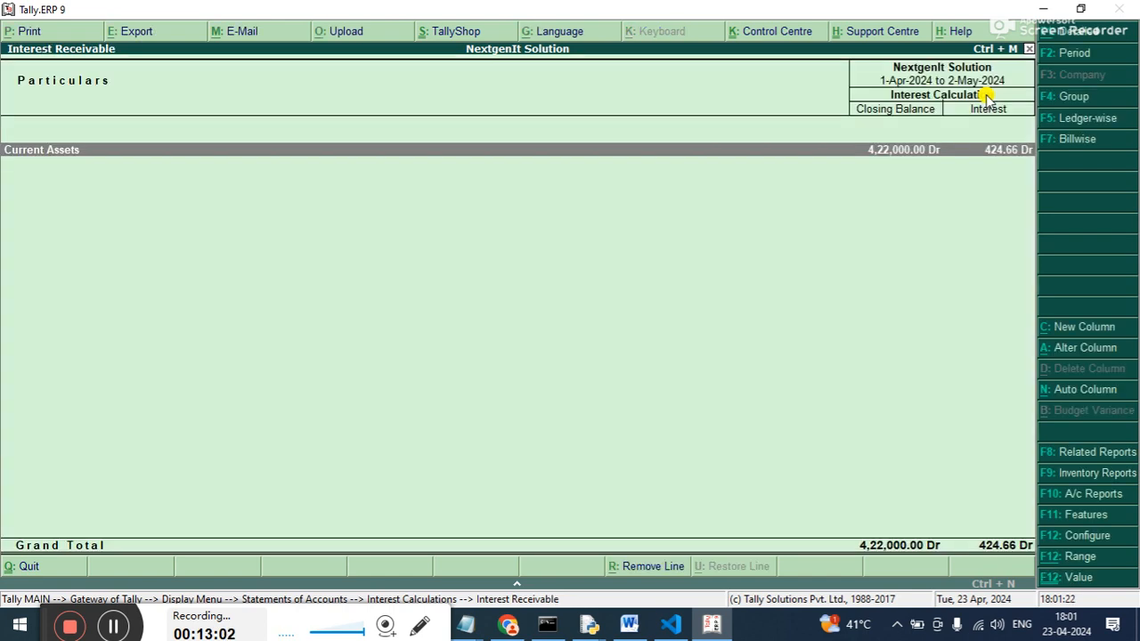
key("Escape")
key("Escape")
key("Escape")
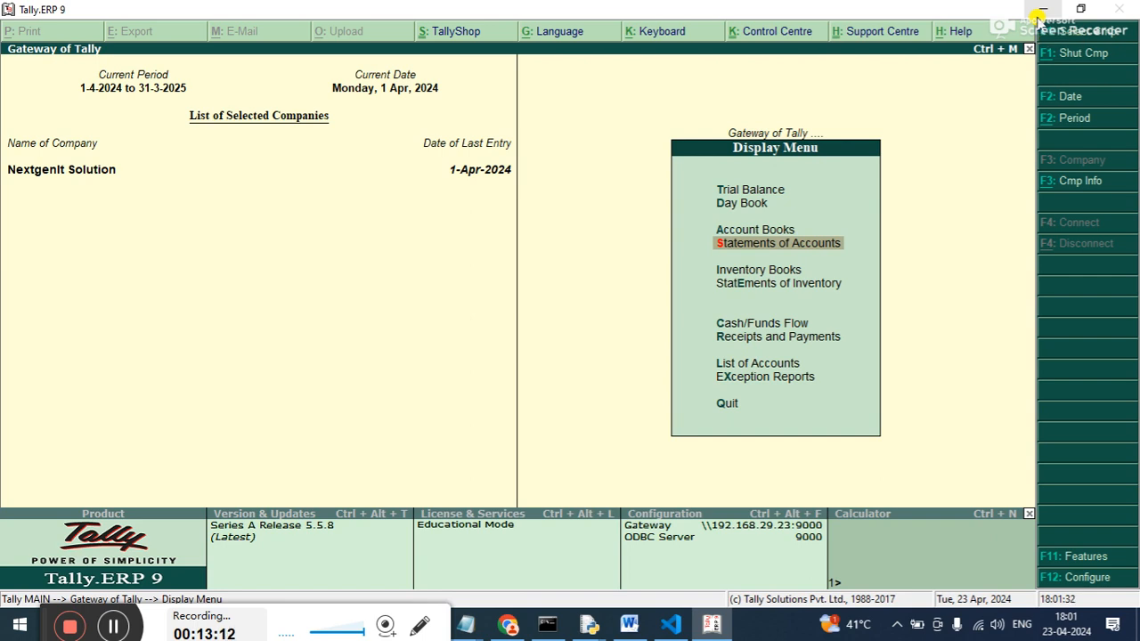
Go back to the Gateway of Tally and open the list of accounting voucher types for alteration.
key("Escape")
key("Up")
key("Up")
key("Up")
key("Up")
key("Up")
key("Up")
key("Up")
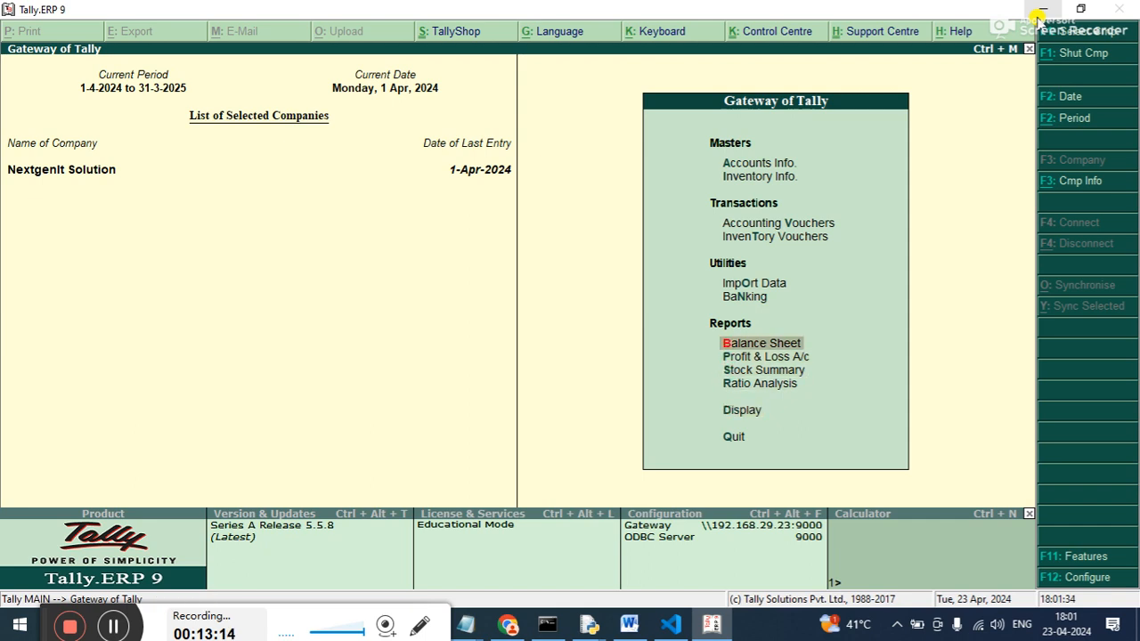
key("Up")
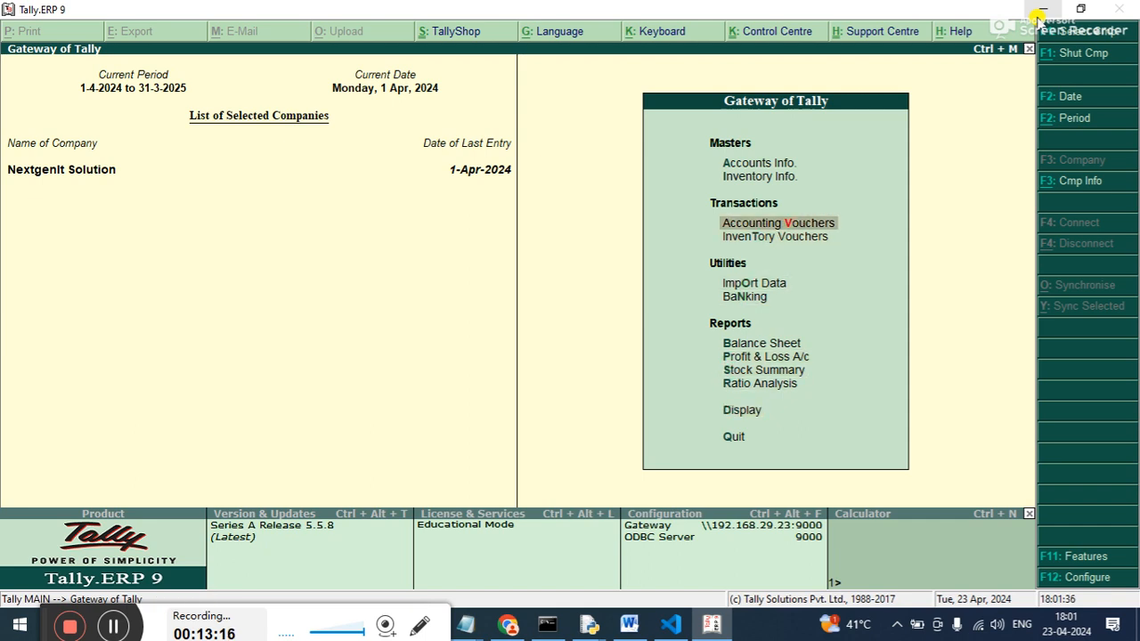
key("Up")
key("Up")
key("Return")
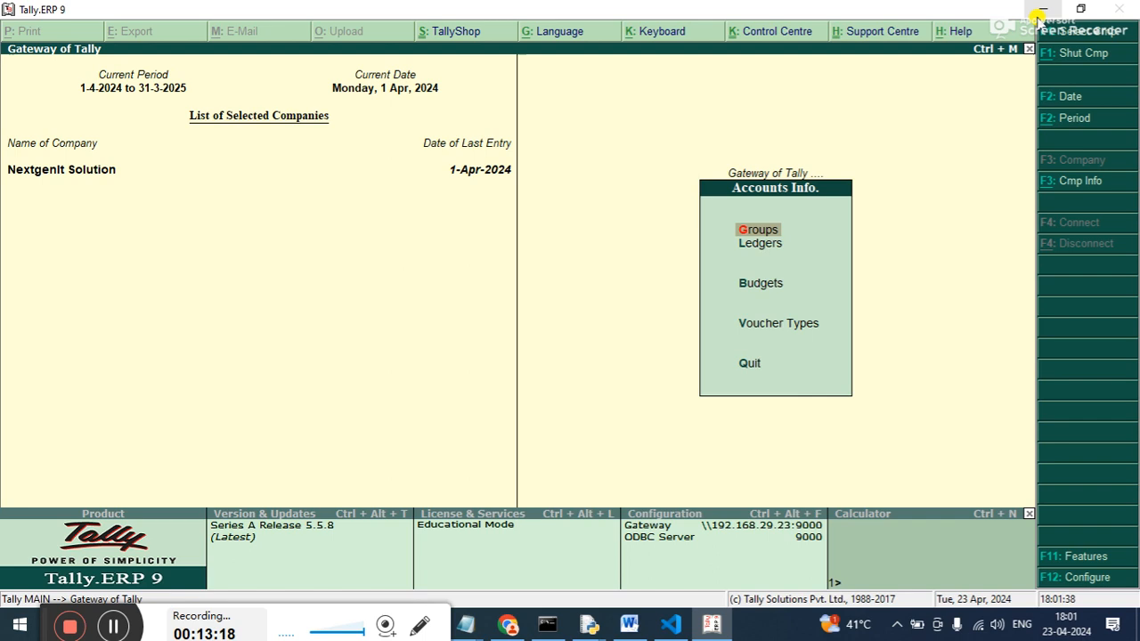
key("Down")
key("Down")
key("Down")
key("Down")
key("Up")
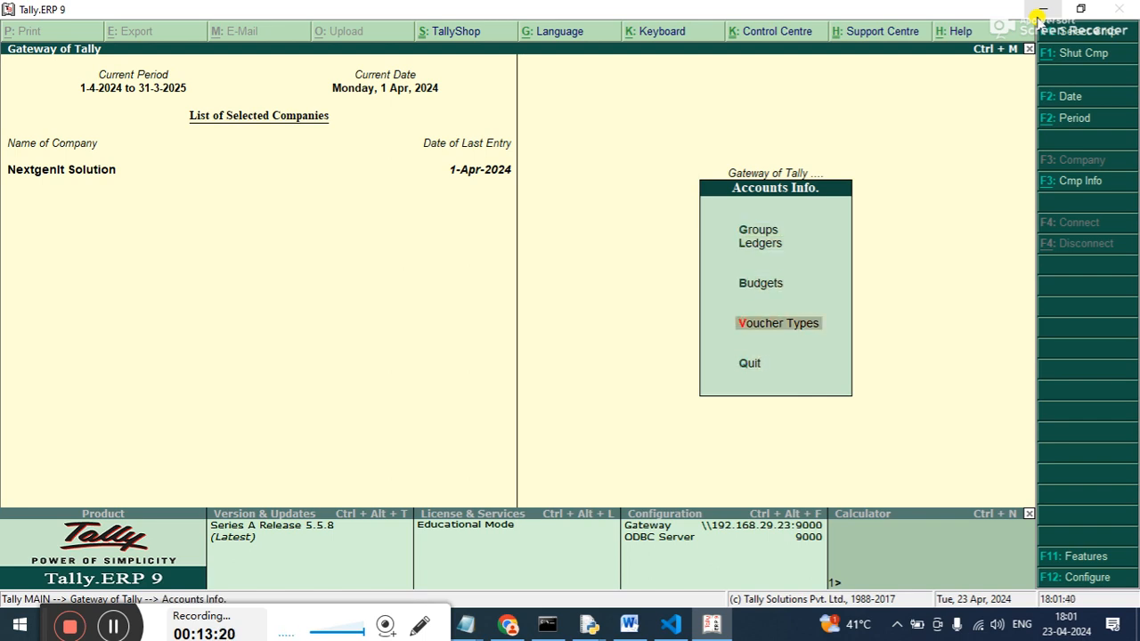
key("Return")
key("Down")
key("Down")
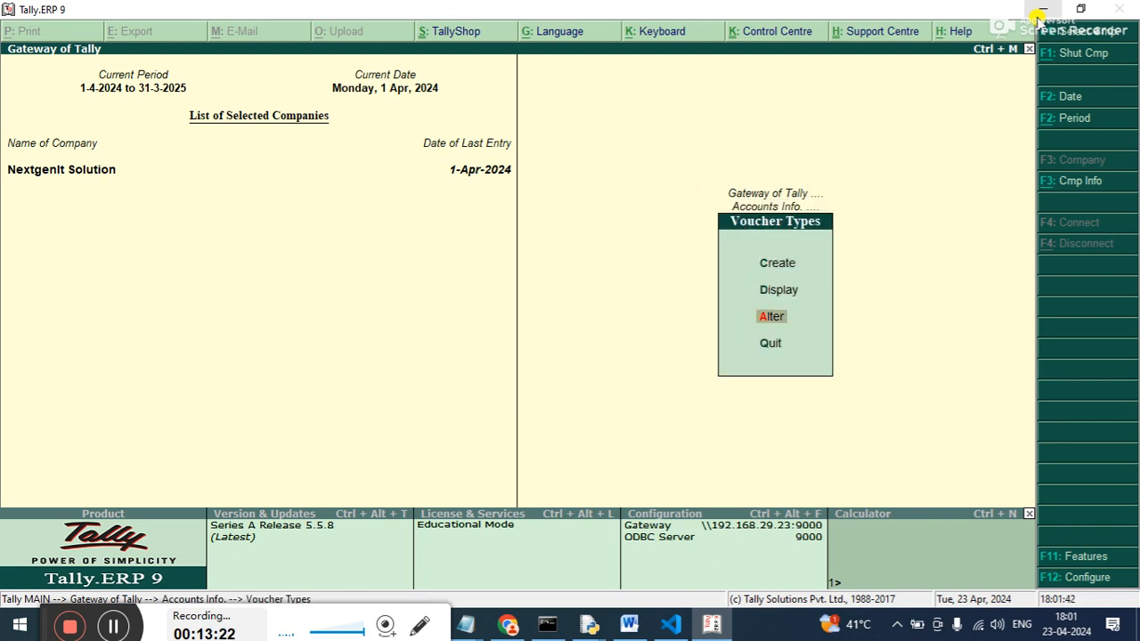
key("Return")
Open the Debit Note voucher type for alteration and go to its class name, keeping the existing settings.
key("Down")
key("Down")
key("Down")
key("Down")
key("Down")
key("Down")
key("Down")
key("Down")
key("Down")
key("Down")
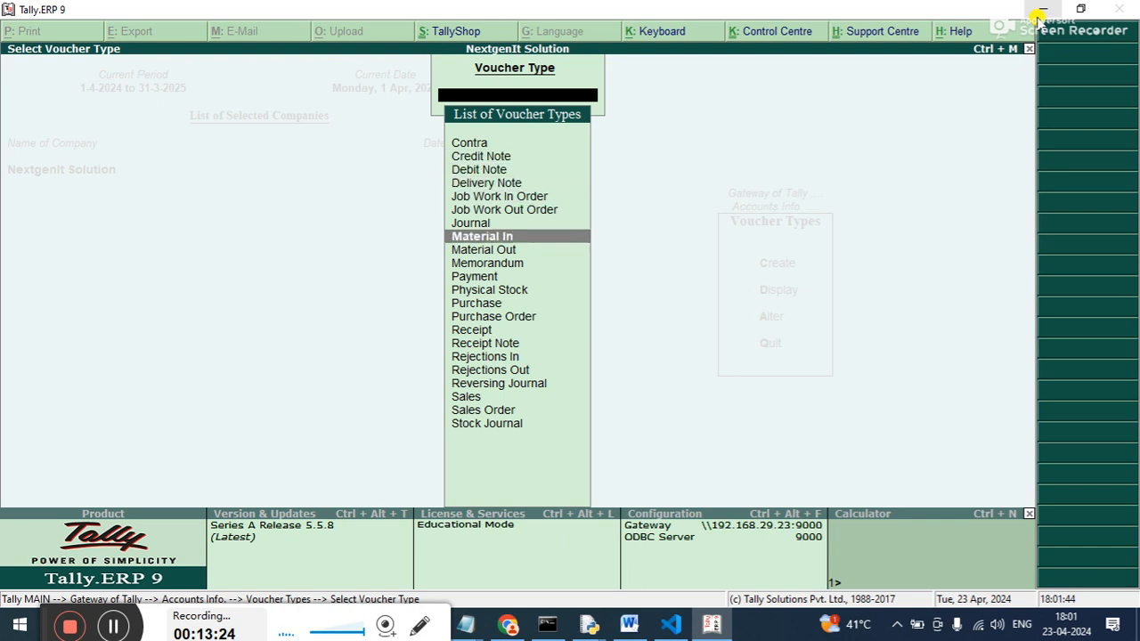
key("Up")
key("Up")
key("Up")
key("Up")
key("Up")
key("Up")
key("Up")
key("Up")
key("Return")
key("Return")
key("Return")
key("Return")
key("Return")
key("Return")
key("Return")
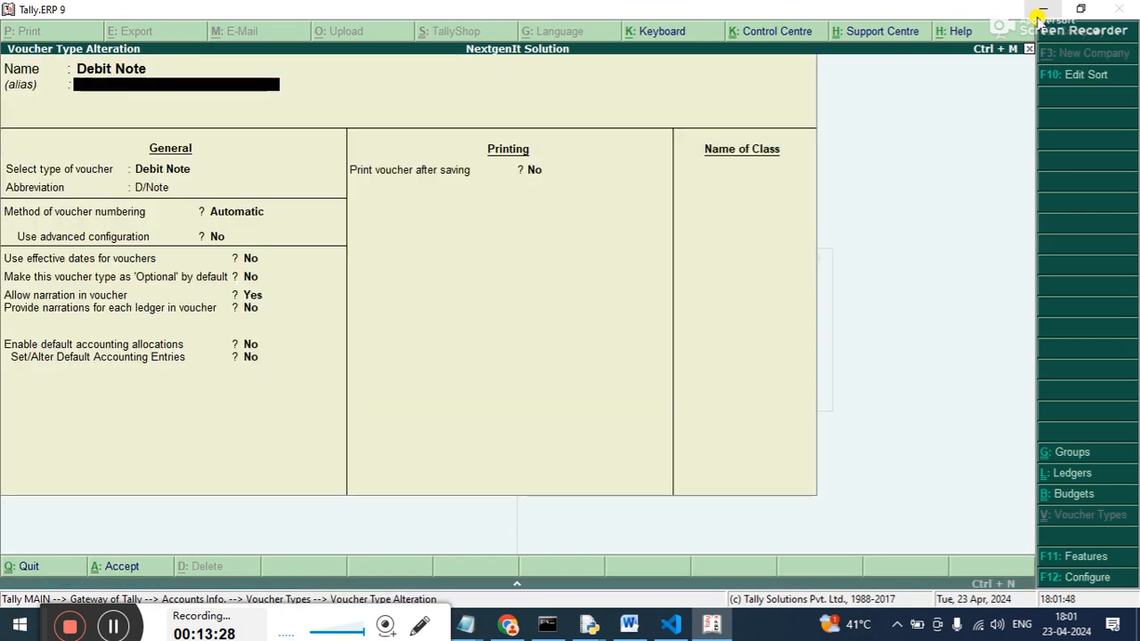
Add a class named Interest to the Debit Note voucher type, enable it for interest accounting and save.
key("Return")
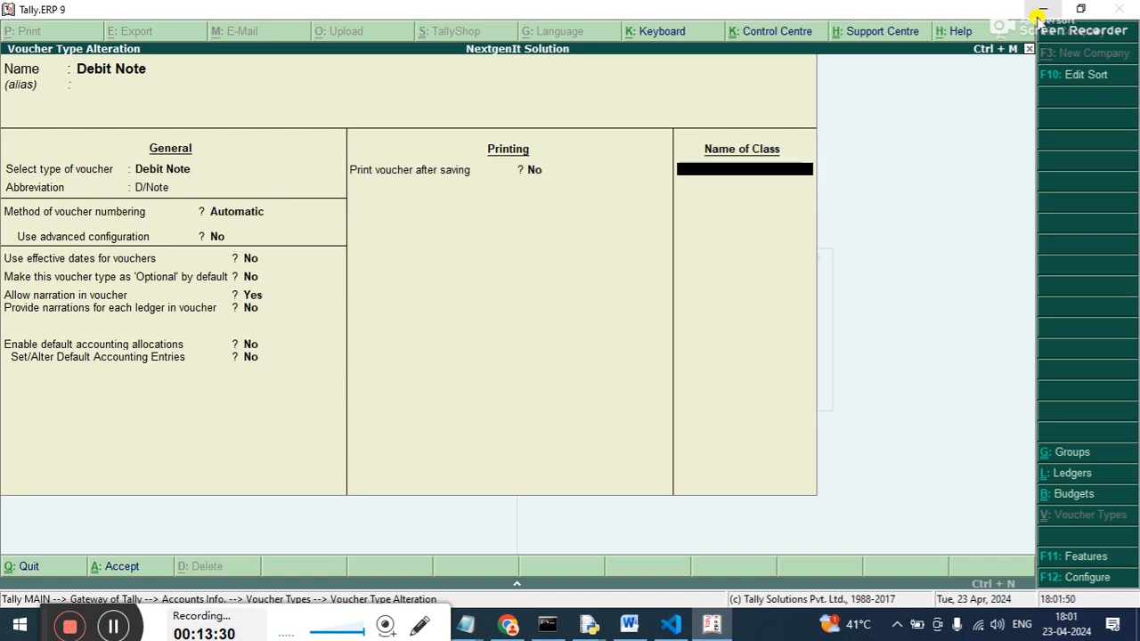
type("Inter")
type("est")
key("Return")
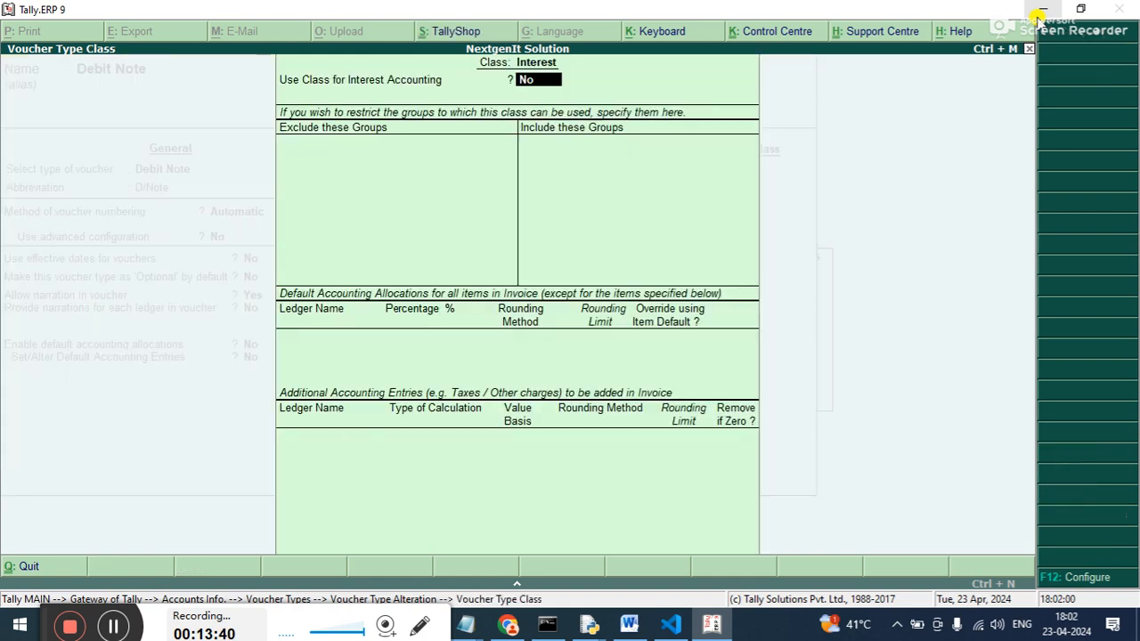
type("y")
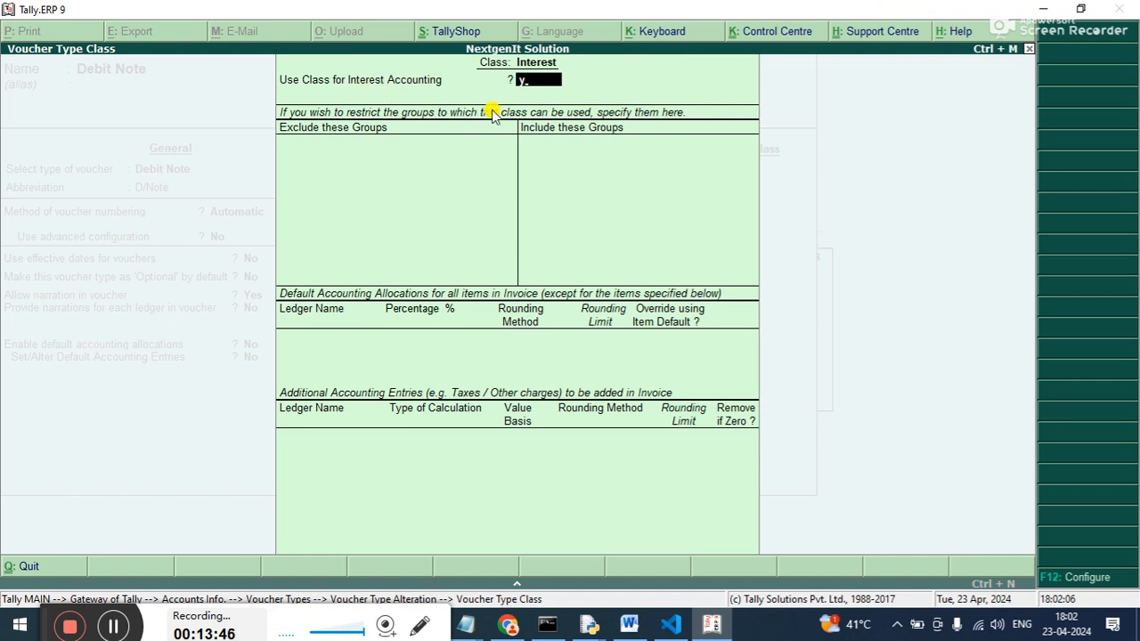
key("Return")
key("Return")
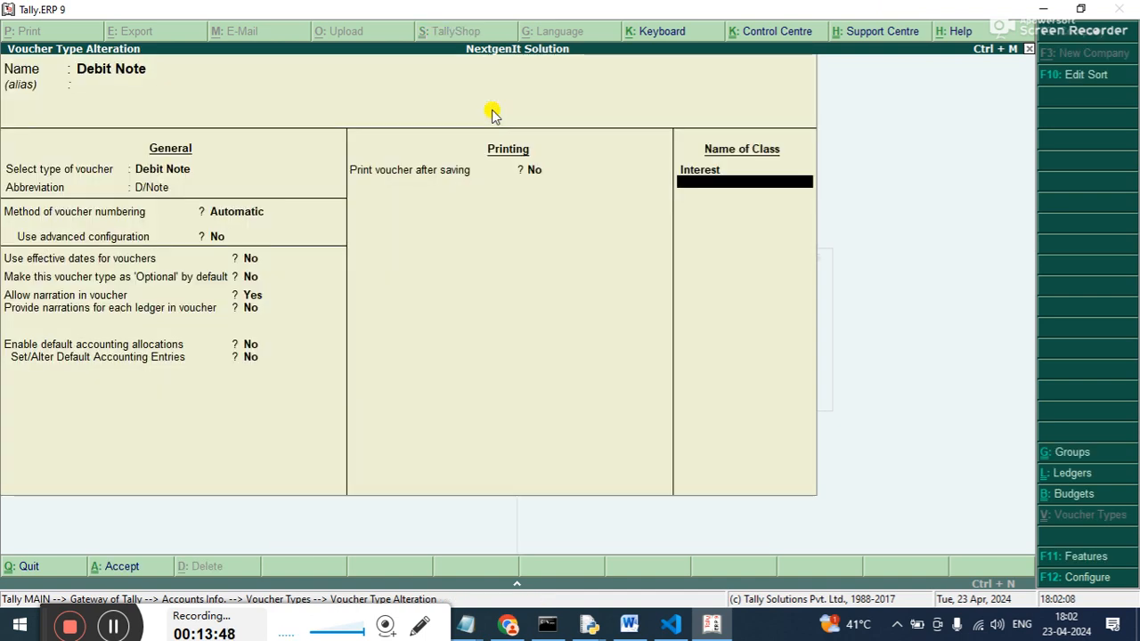
key("Return")
key("y")
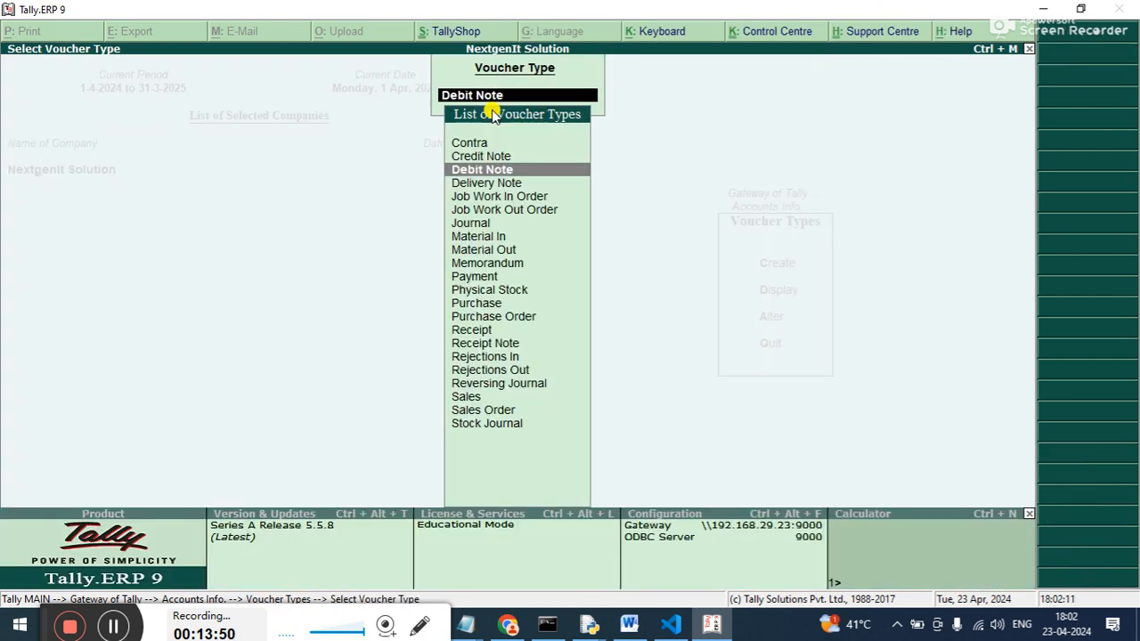
Leave the voucher type masters, return to the Gateway of Tally and open accounting voucher entry.
key("Escape")
key("Escape")
key("Escape")
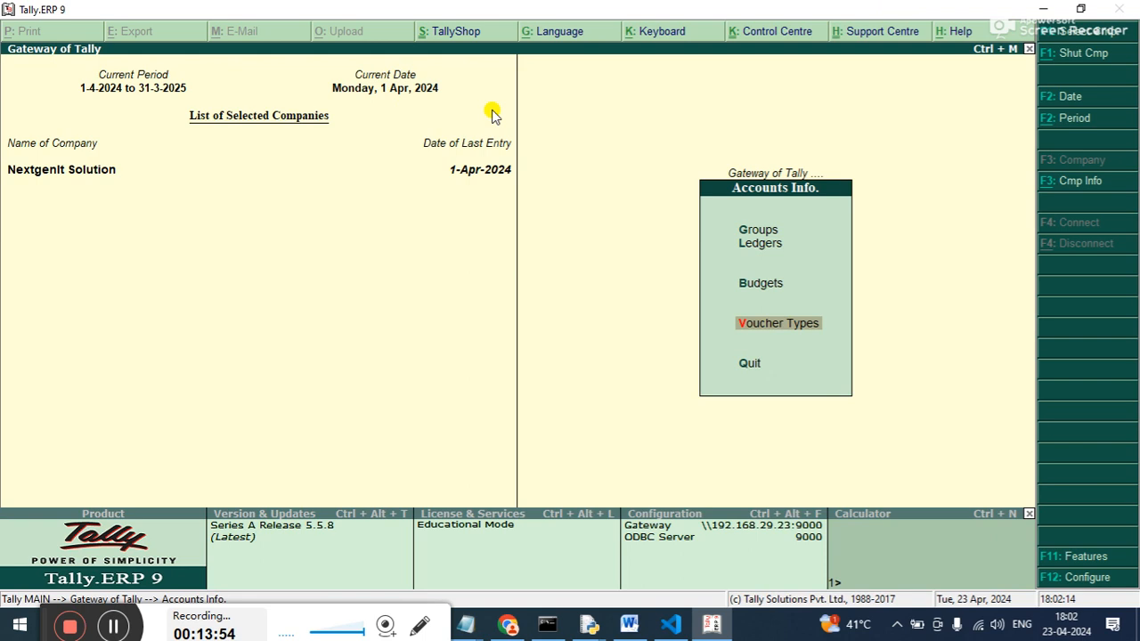
key("Escape")
key("Down")
key("Down")
key("Down")
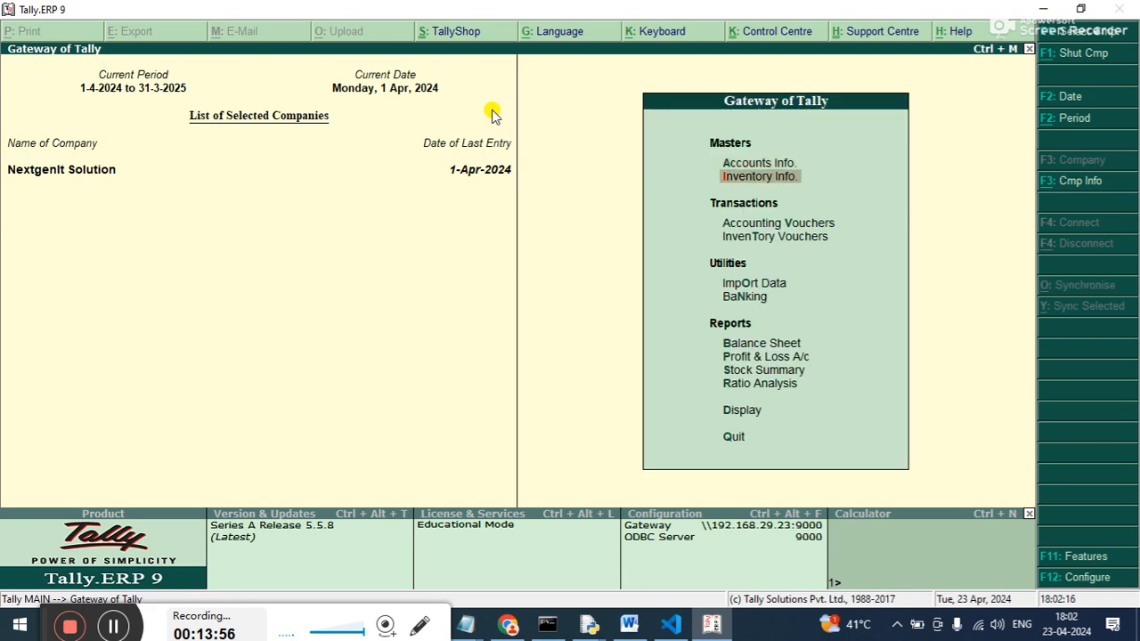
key("Up")
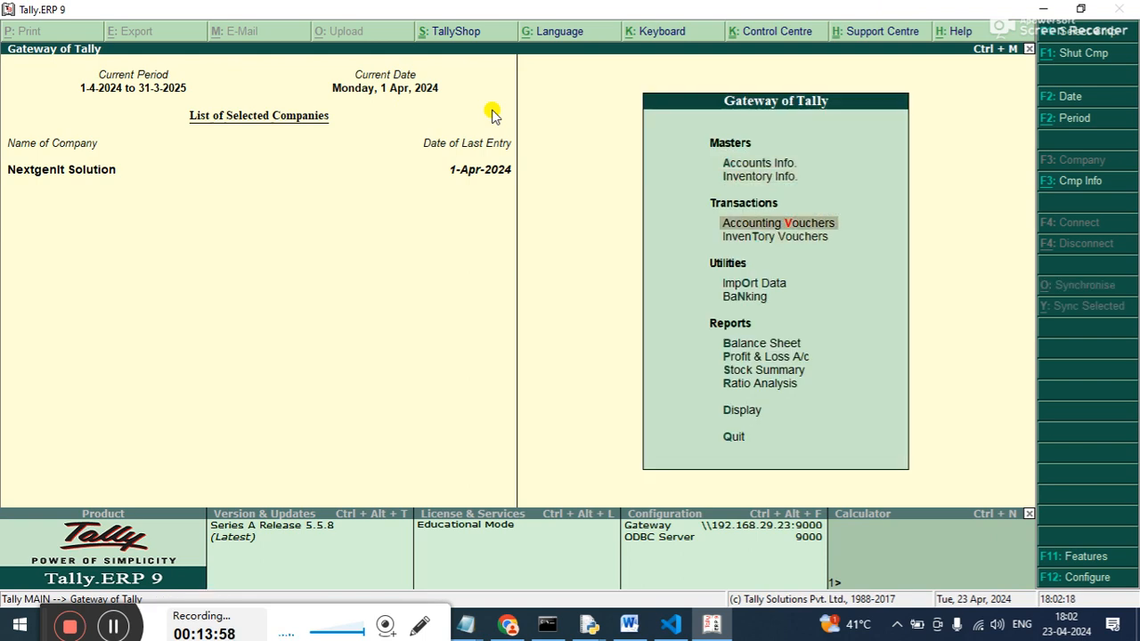
key("Return")
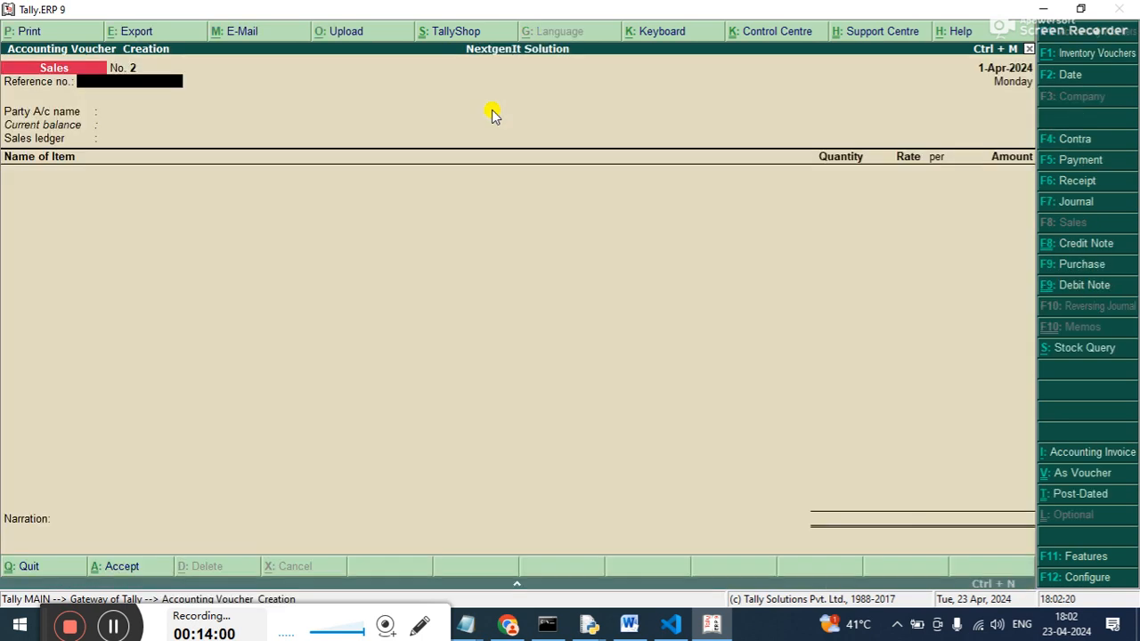
Switch the new voucher to a Debit Note using the Interest voucher class.
left_click(1076, 286)
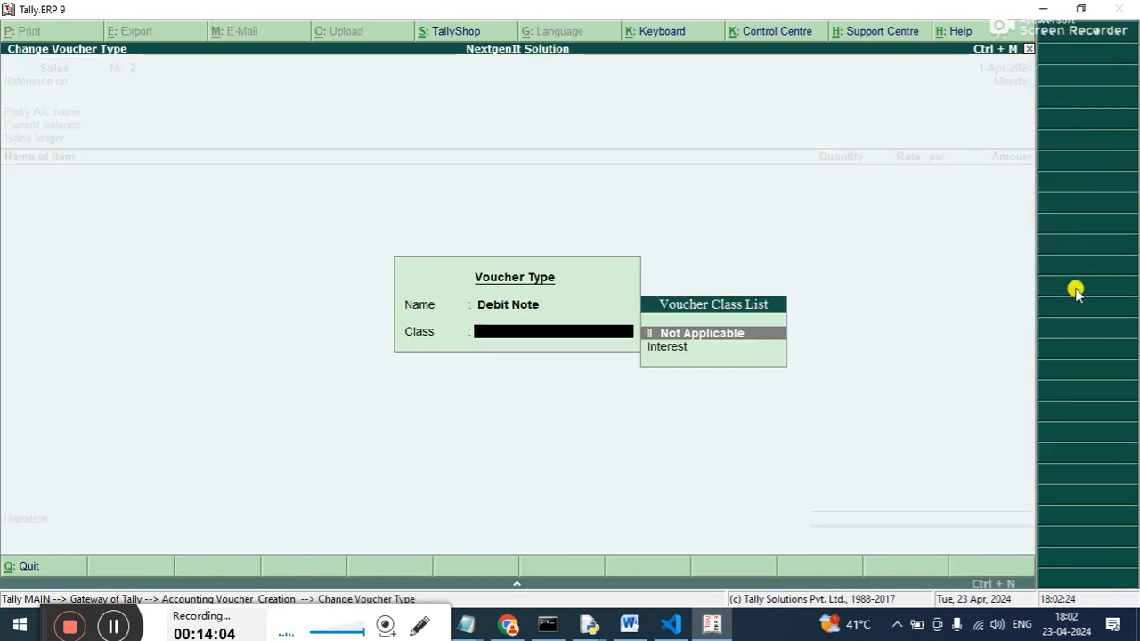
key("Down")
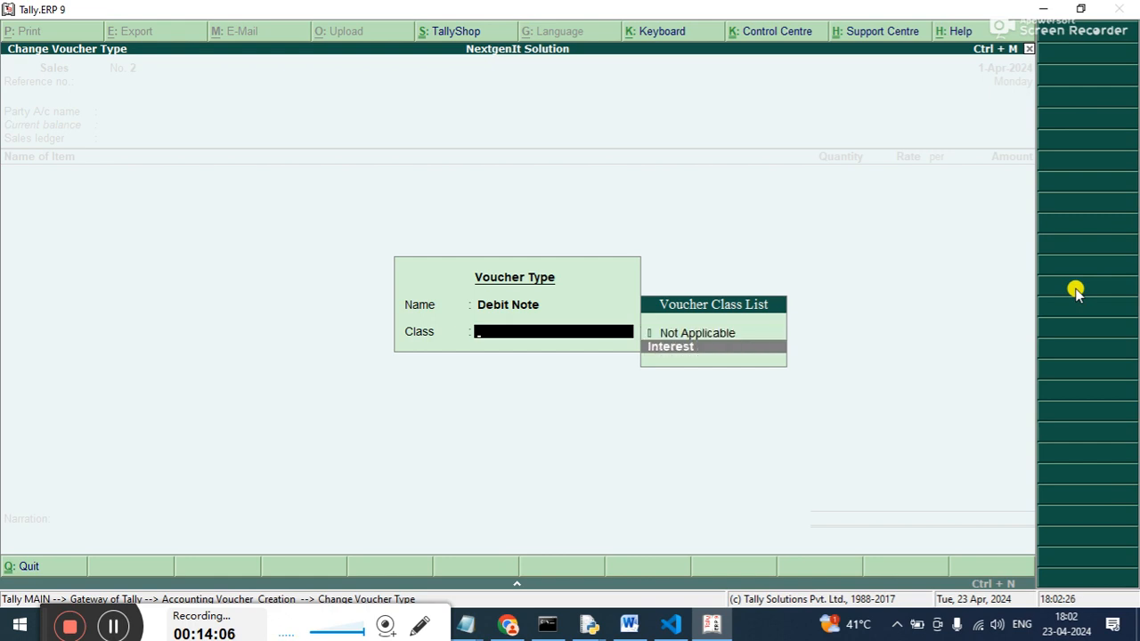
left_click(1076, 293)
key("Return")
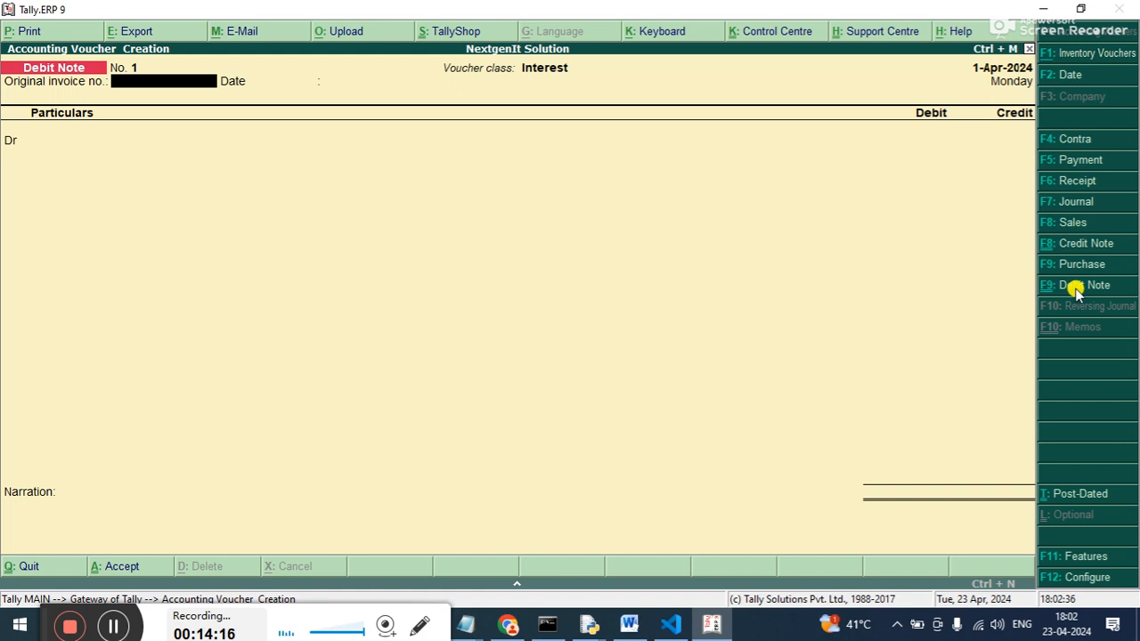
Date the debit note 2-5-2024 and enter original invoice number 1 with its date as 2-May-2024.
key("F2")
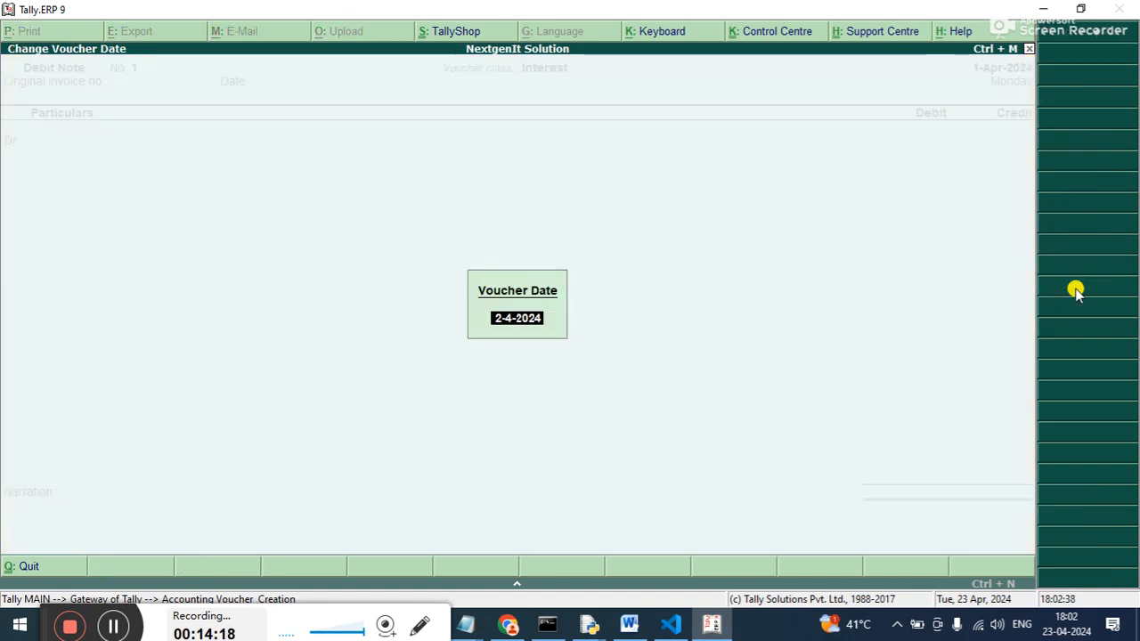
type("2-5")
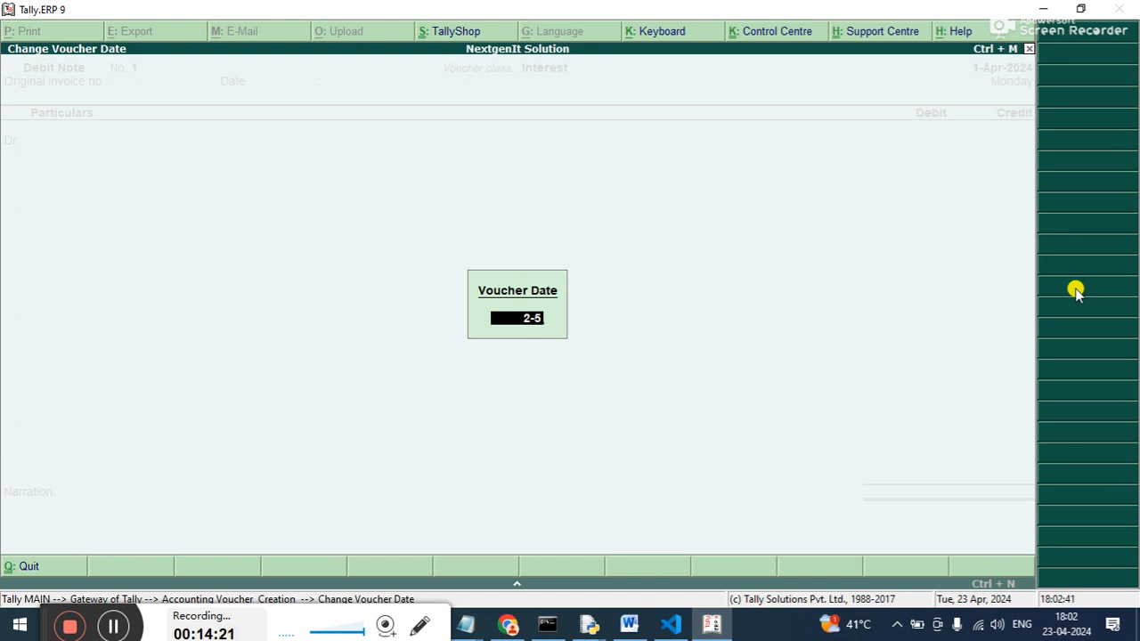
key("Return")
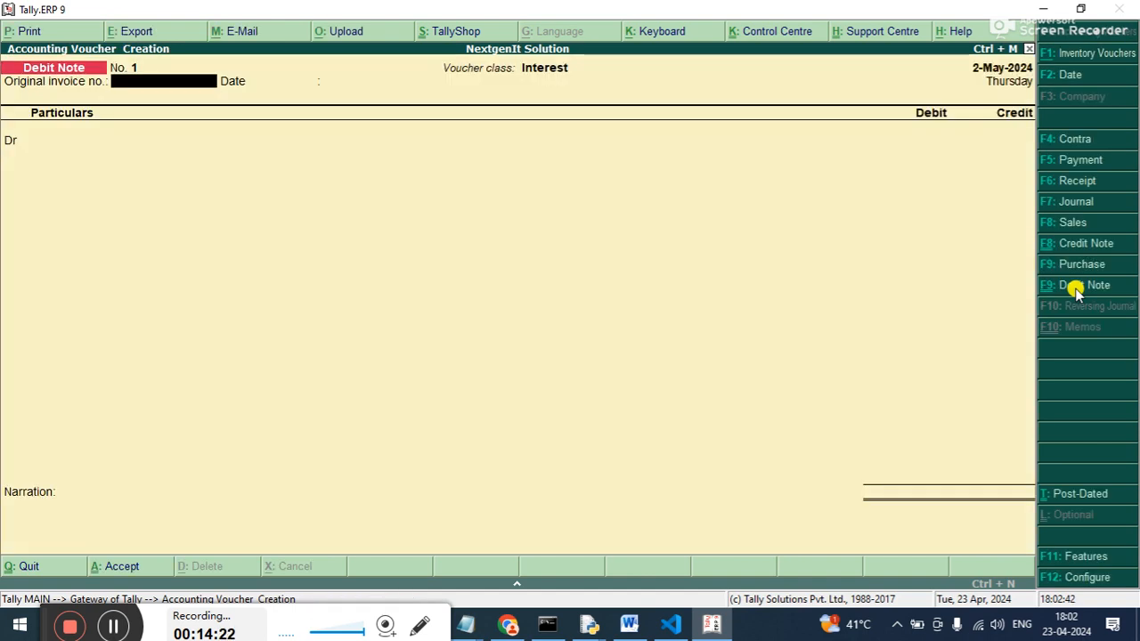
type("1")
key("Return")
key("Return")
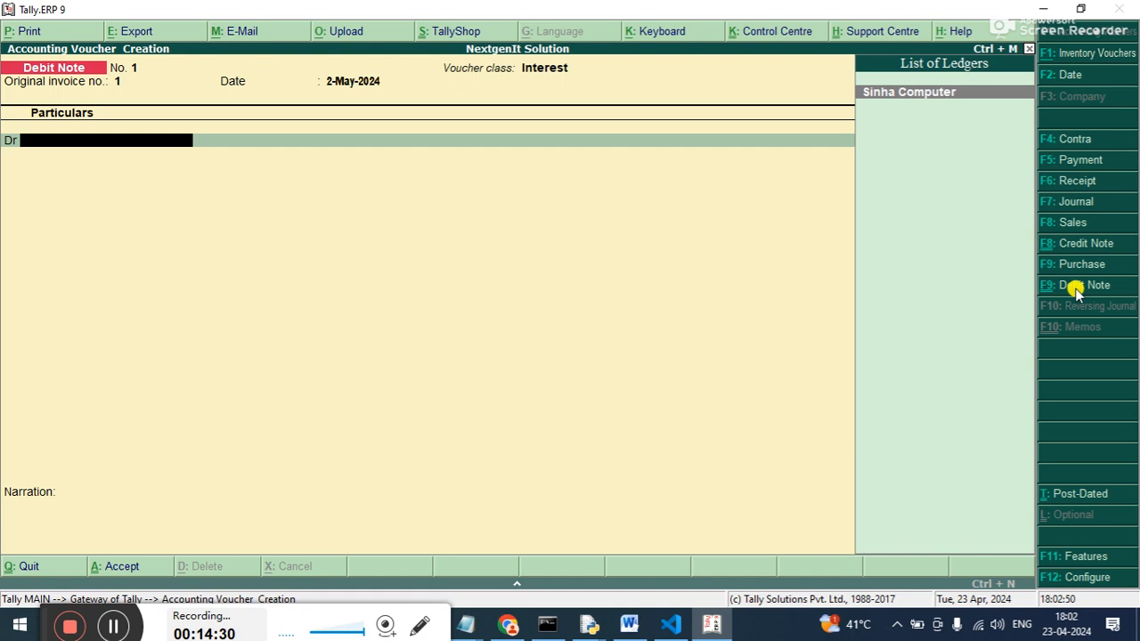
Debit Sinha Computer with the 424.66 interest on bill 1 and accept the buyer's details.
key("Return")
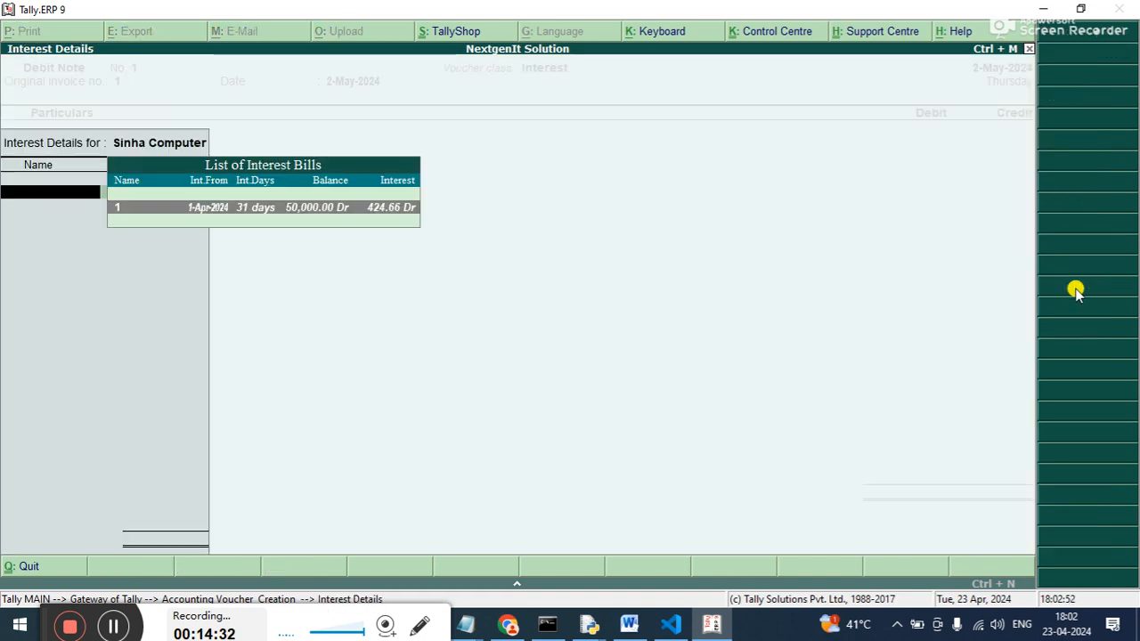
key("Return")
key("Return")
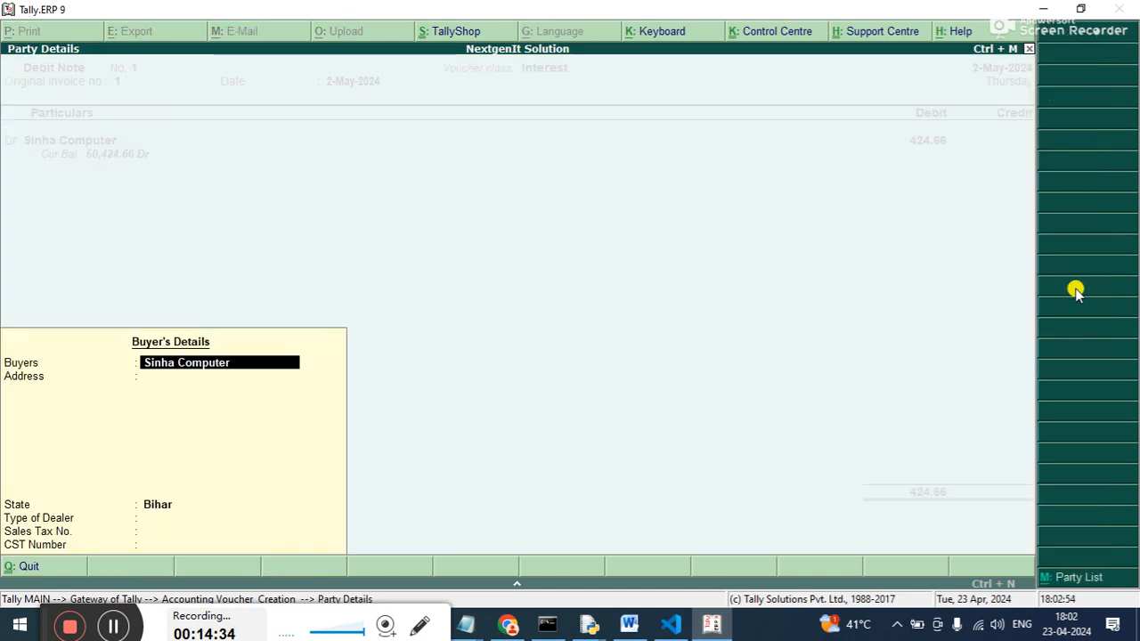
key("Return")
key("ctrl+a")
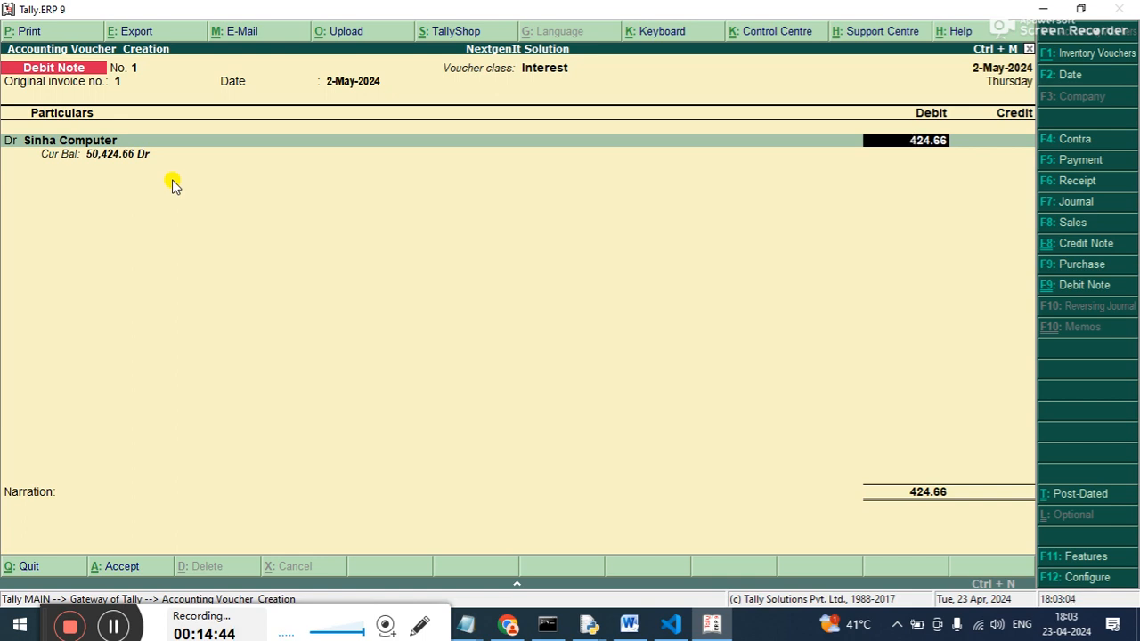
Allocate Sinha Computer's 424.66 debit as New Ref 1 with a credit period of 7 days.
key("Return")
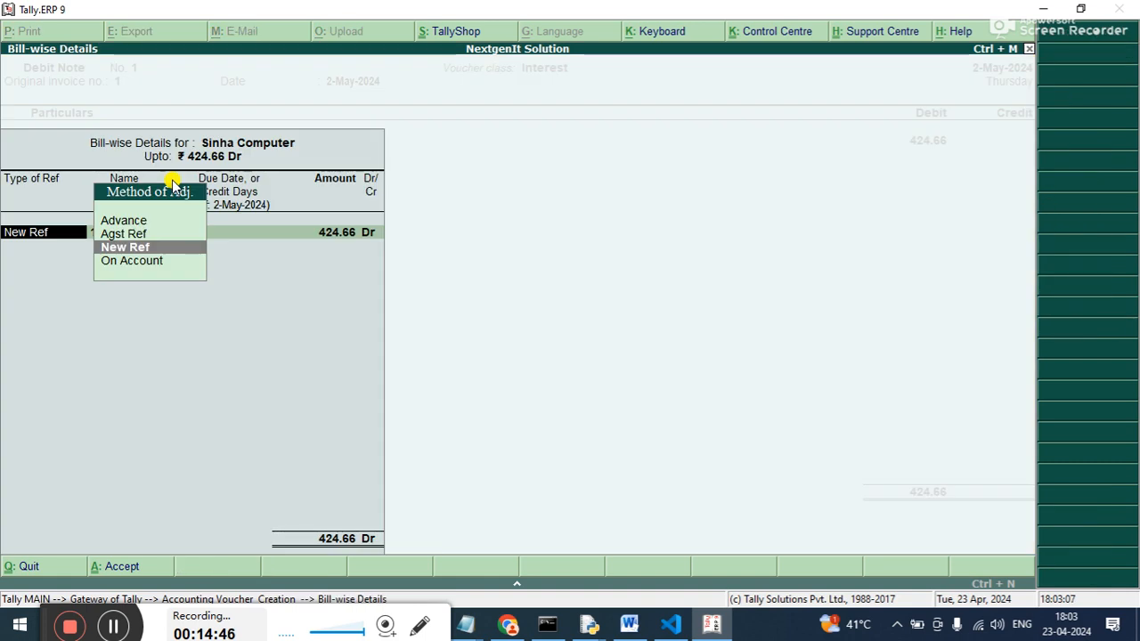
key("Return")
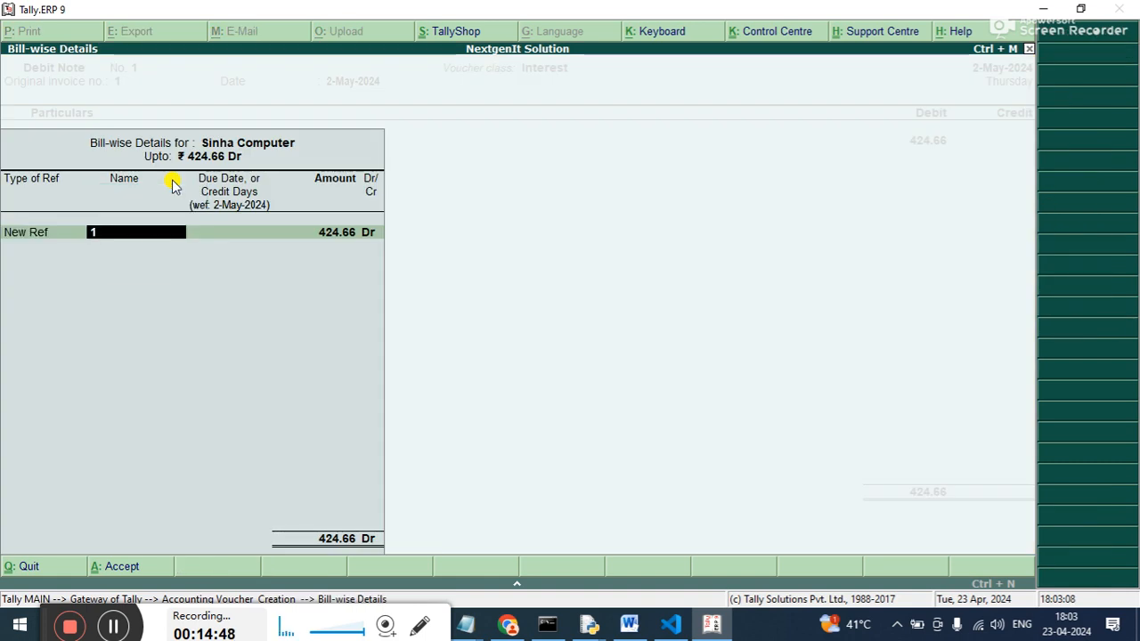
key("Return")
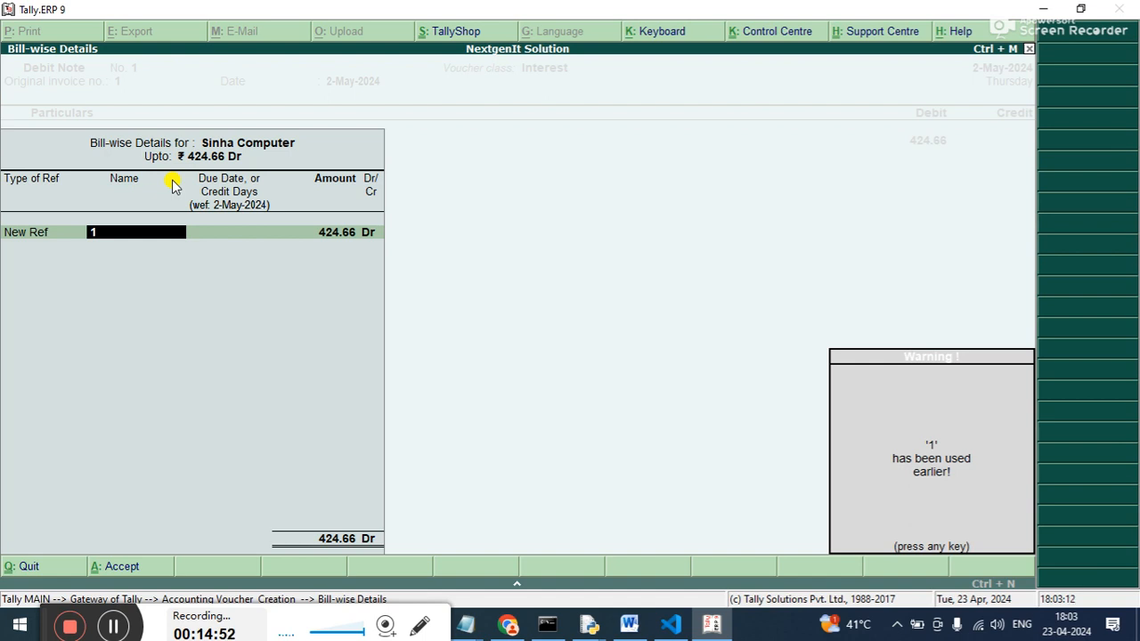
key("Return")
type("2")
key("Return")
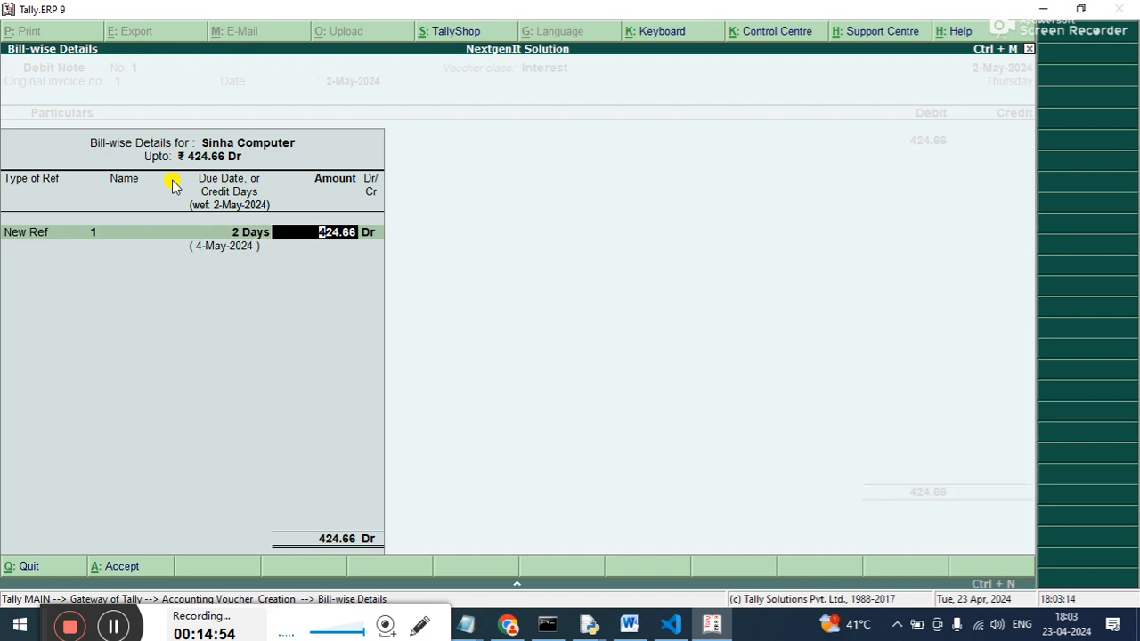
key("BackSpace")
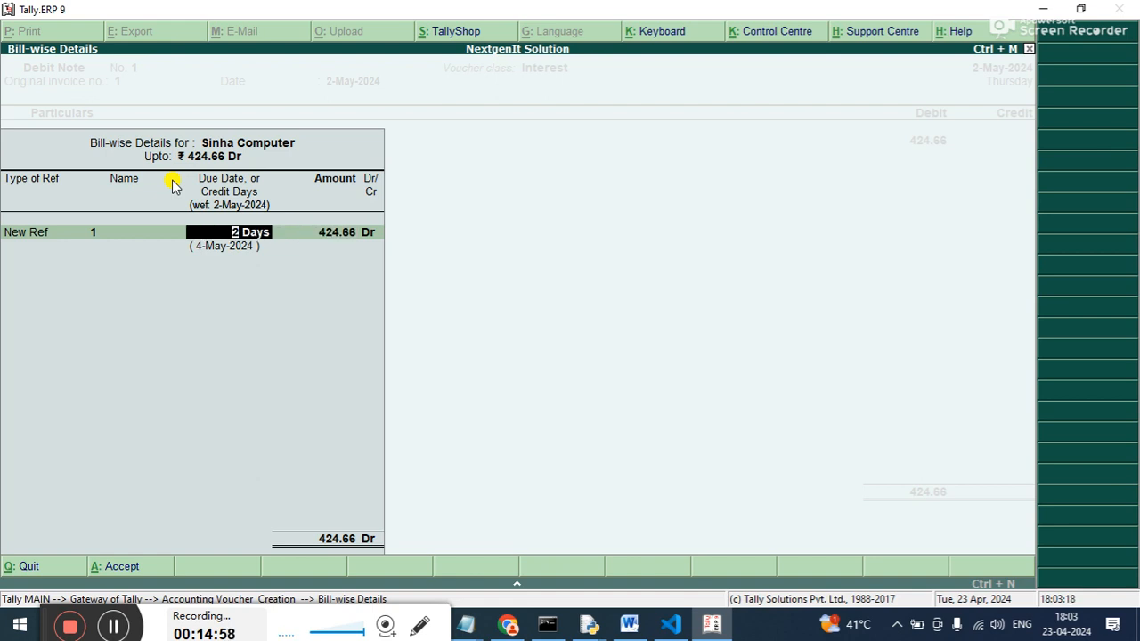
type("7")
key("Return")
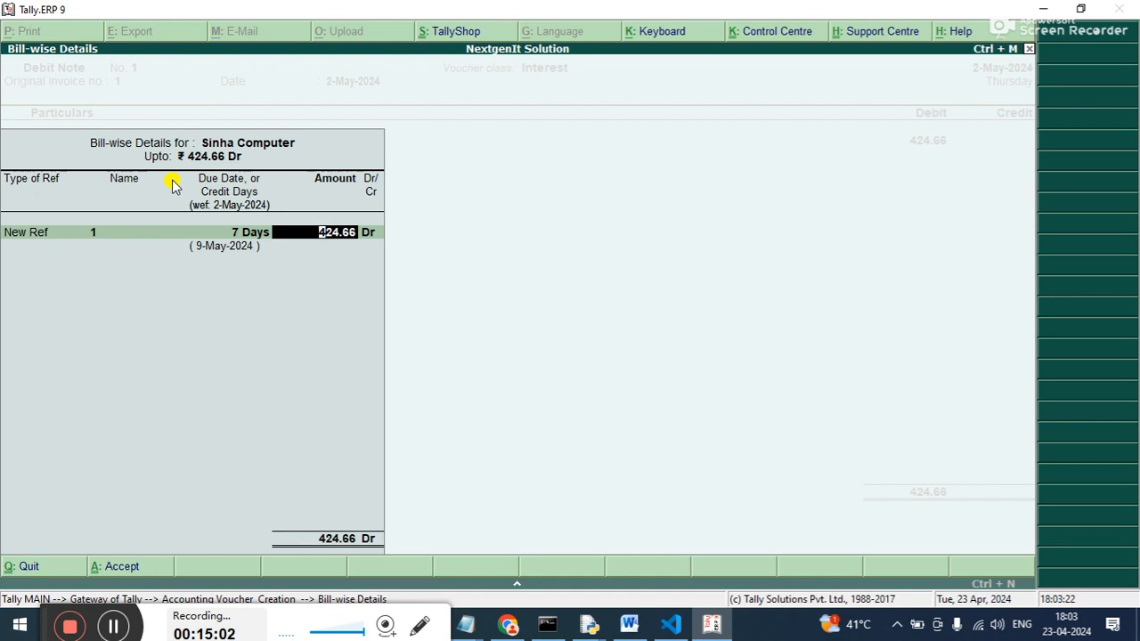
key("Return")
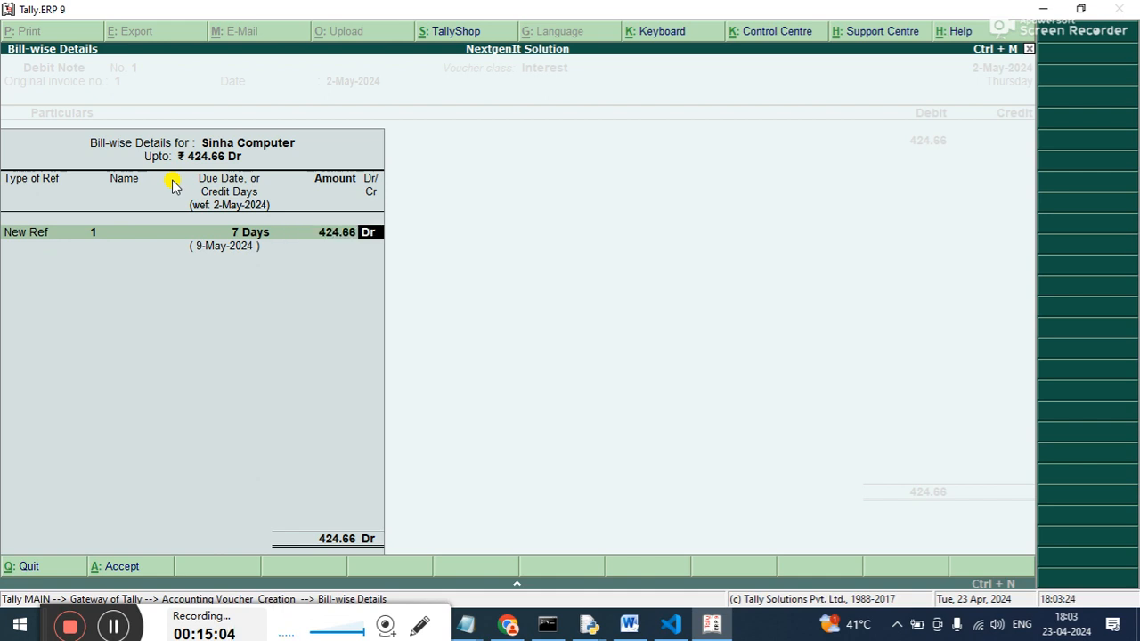
key("Return")
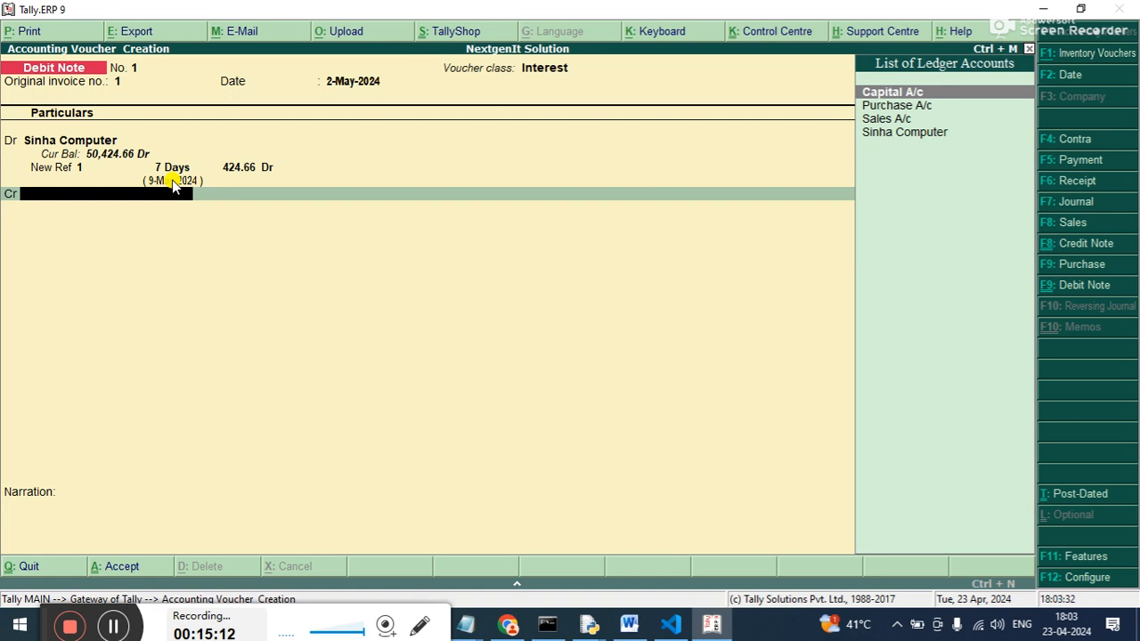
key("Down")
key("Down")
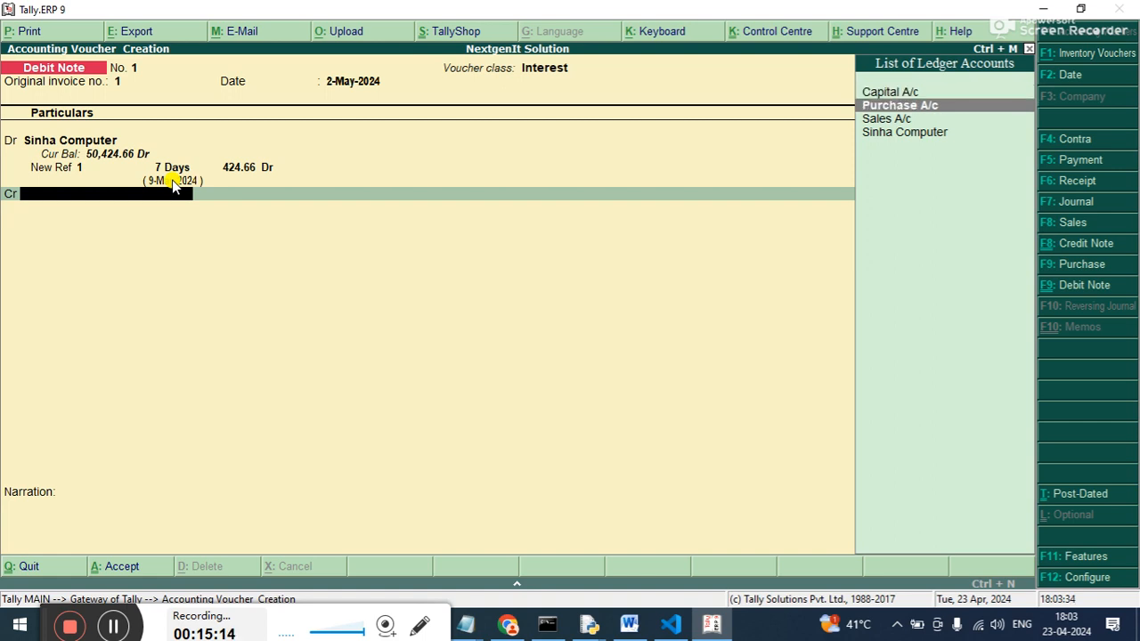
key("Up")
key("Up")
key("Down")
key("Down")
key("Down")
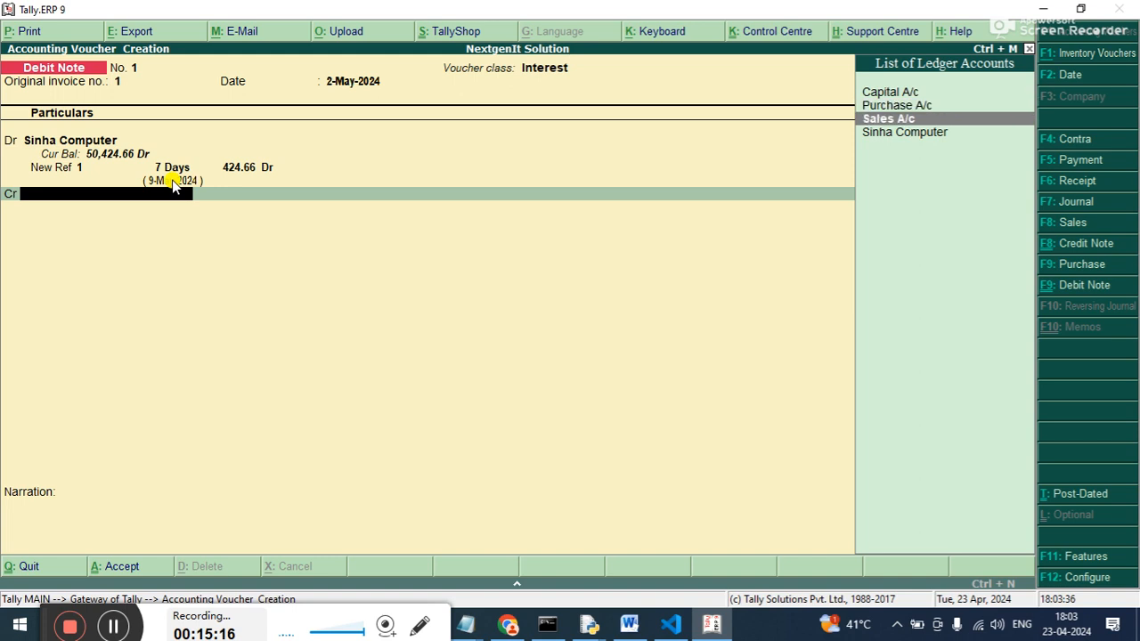
key("Up")
key("Up")
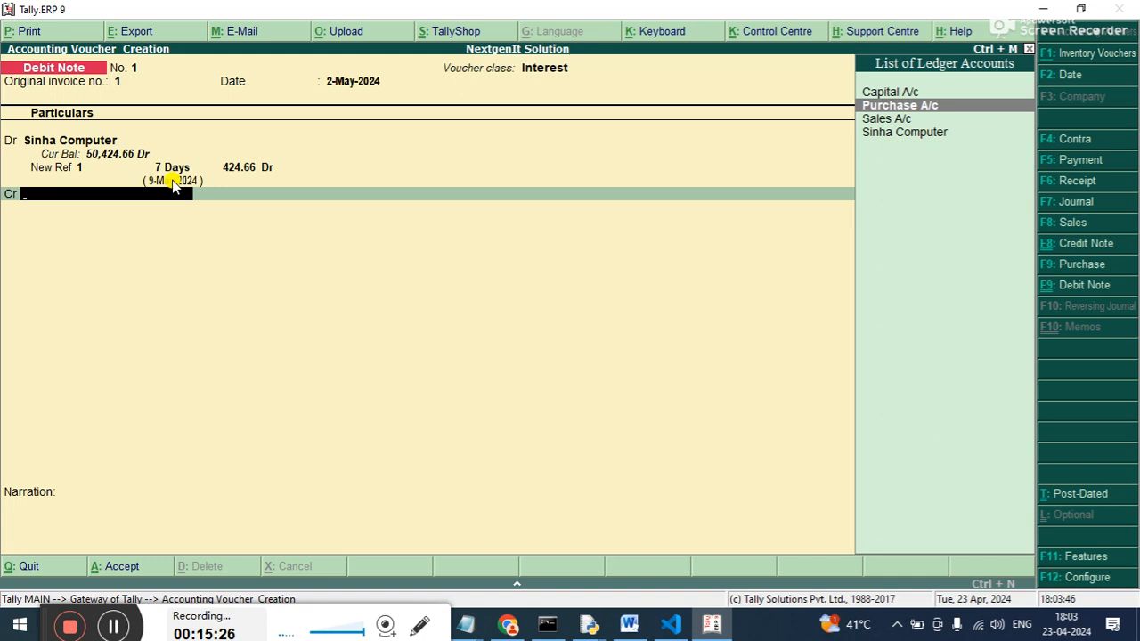
Create the ledger Interest Recv. under Indirect Incomes from the credit line and save it.
key("alt+c")
type("Interest")
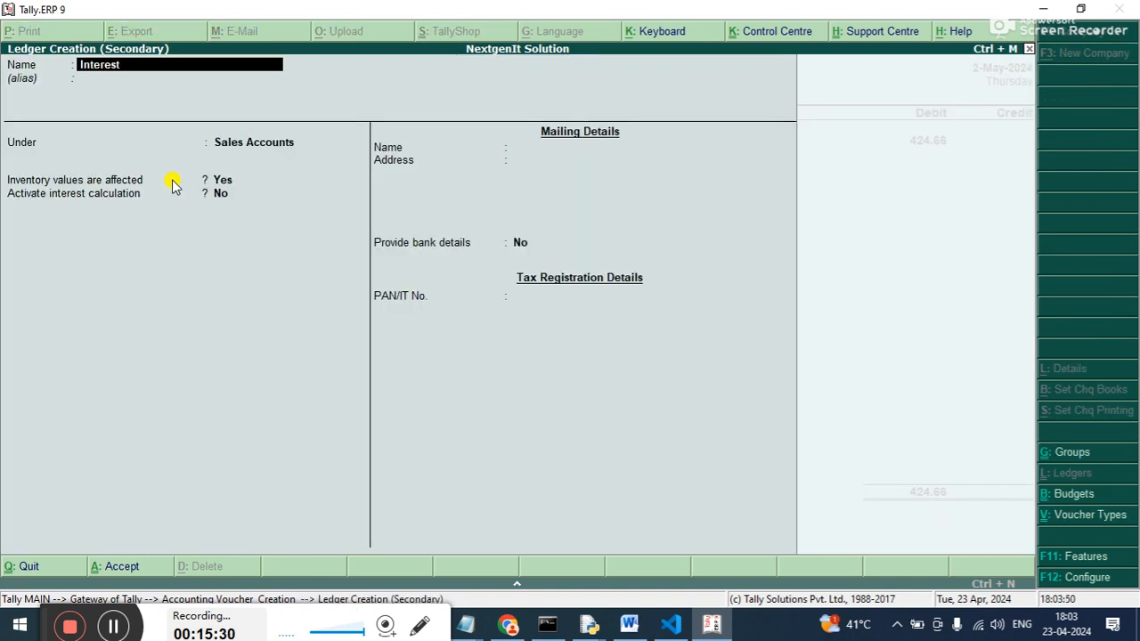
type(" Recv.")
key("Return")
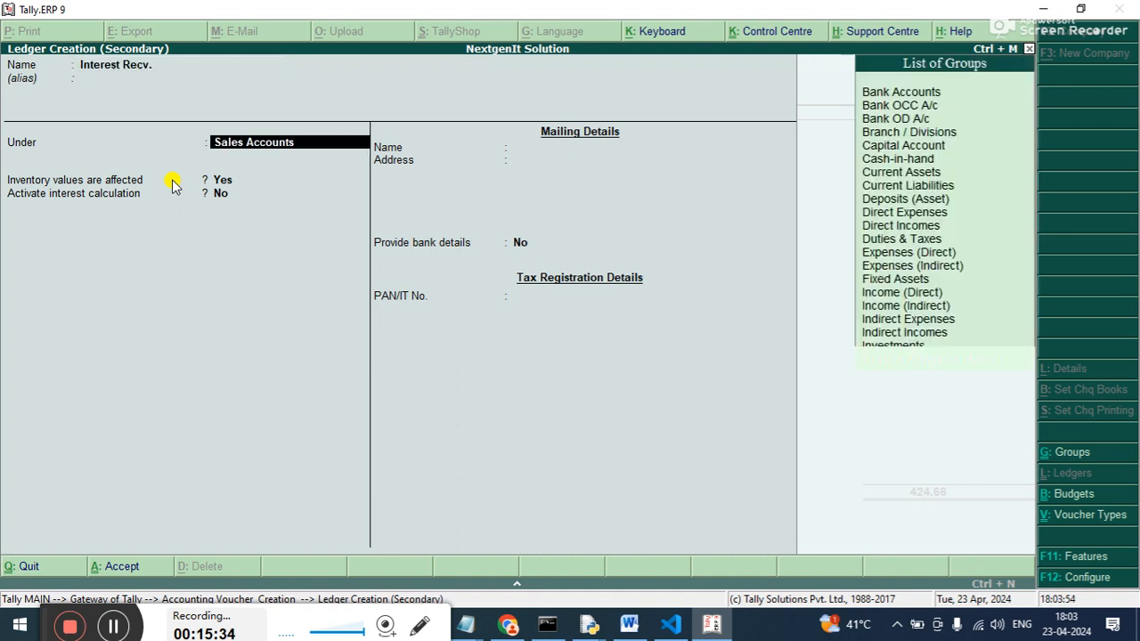
type("In")
key("Down")
key("Down")
key("Down")
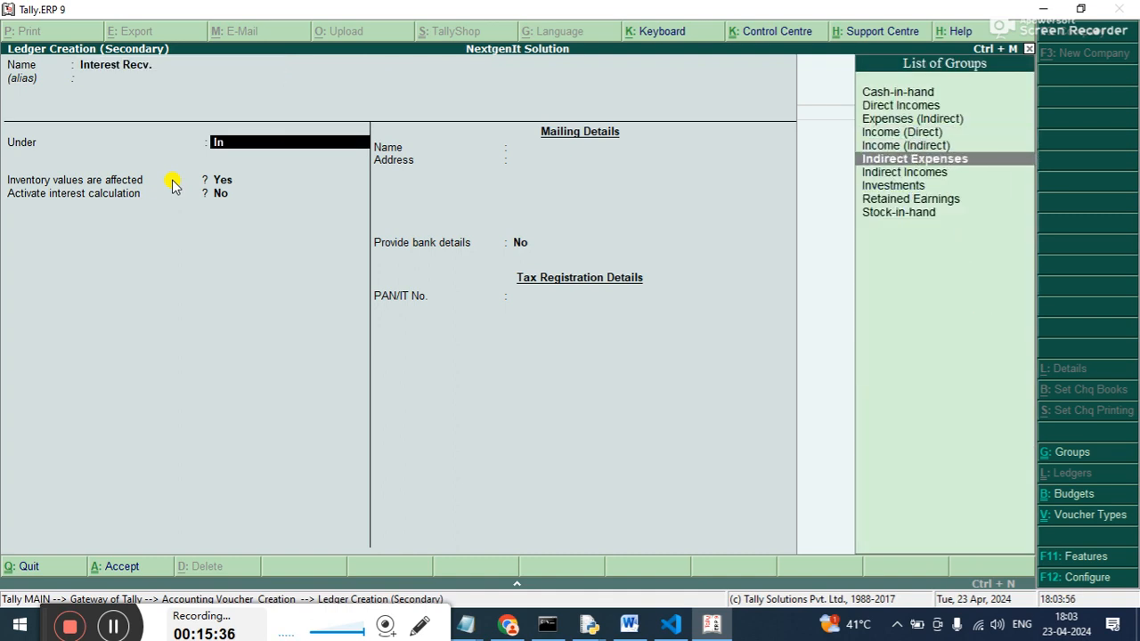
key("Return")
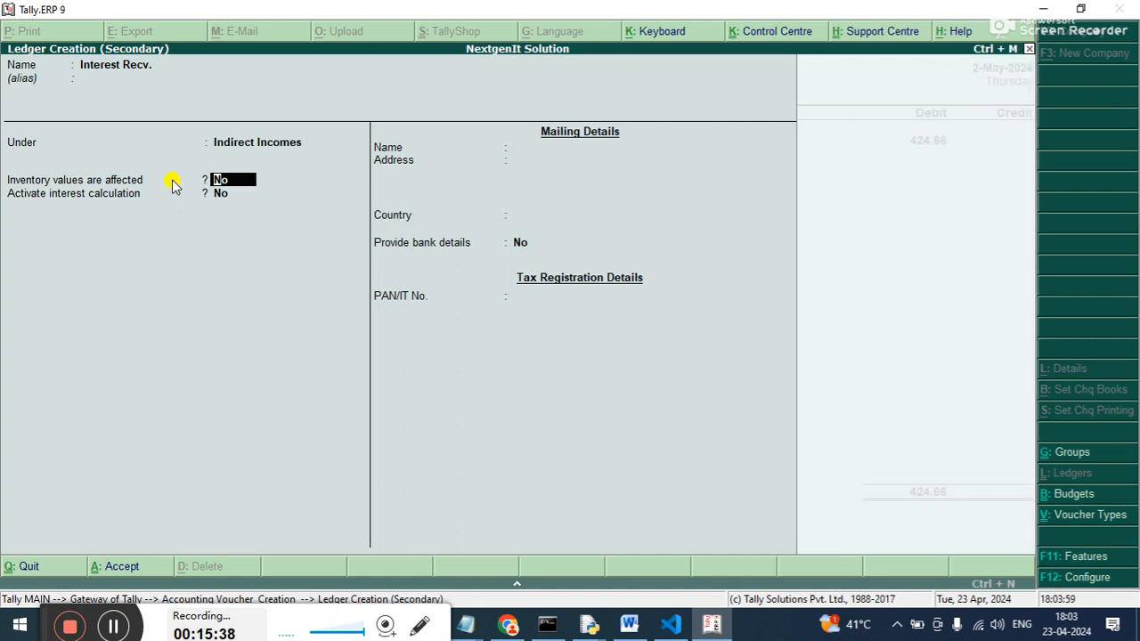
key("ctrl+a")
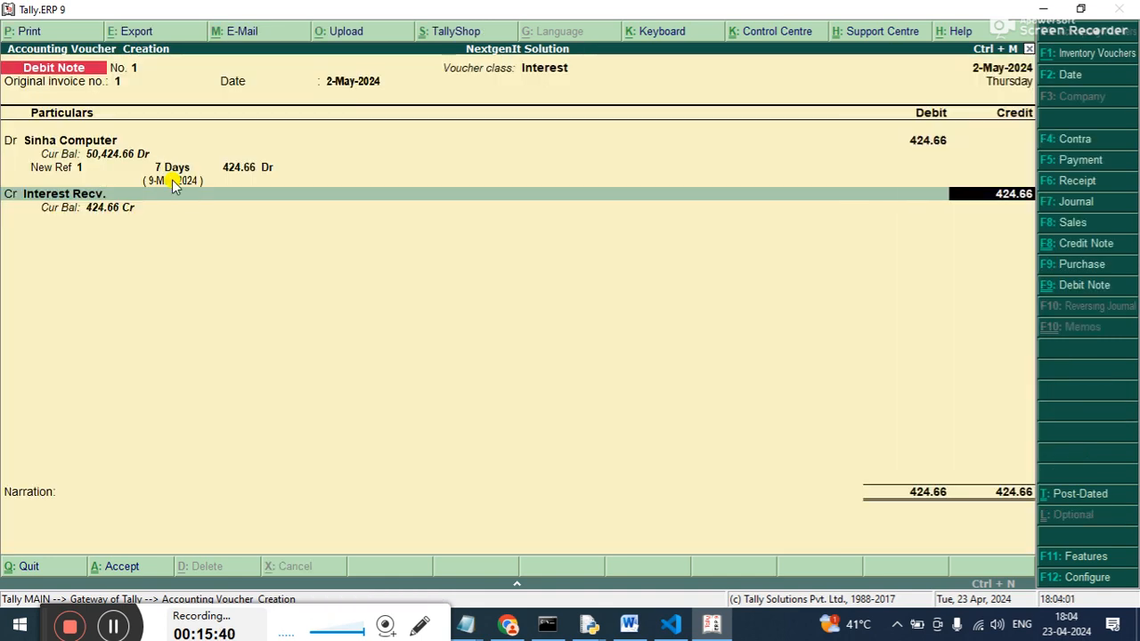
Credit Interest Recv. with 424.66, save the debit note without a narration and leave voucher entry.
key("Return")
key("Return")
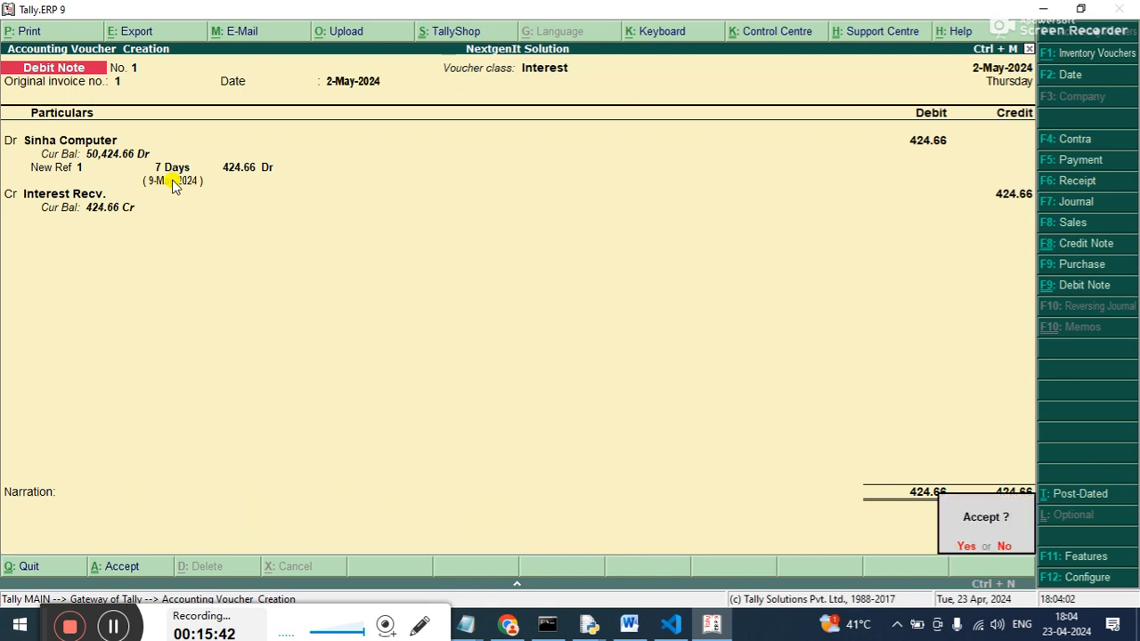
Open the Balance Sheet of NextgenIt Solution.
key("Return")
key("Escape")
key("Return")
key("Down")
key("Down")
key("Down")
key("Down")
left_click(171, 178)
Drill down through Current Assets to the Sundry Debtors summary and return to the Gateway of Tally.
key("Return")
key("Down")
key("Down")
key("Up")
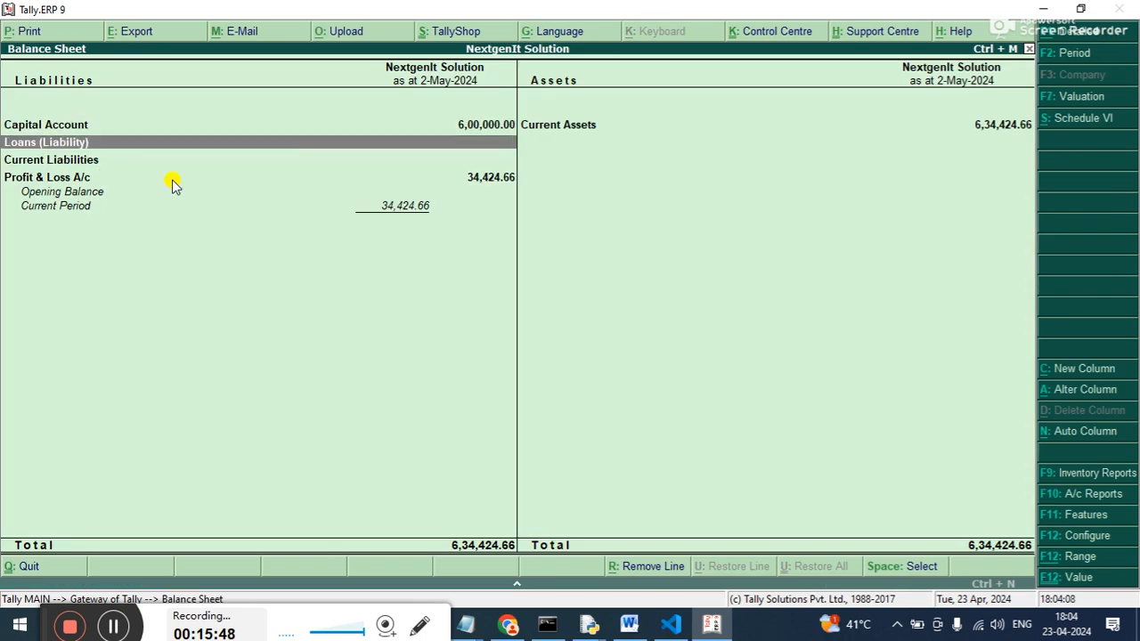
key("Up")
key("Right")
key("Return")
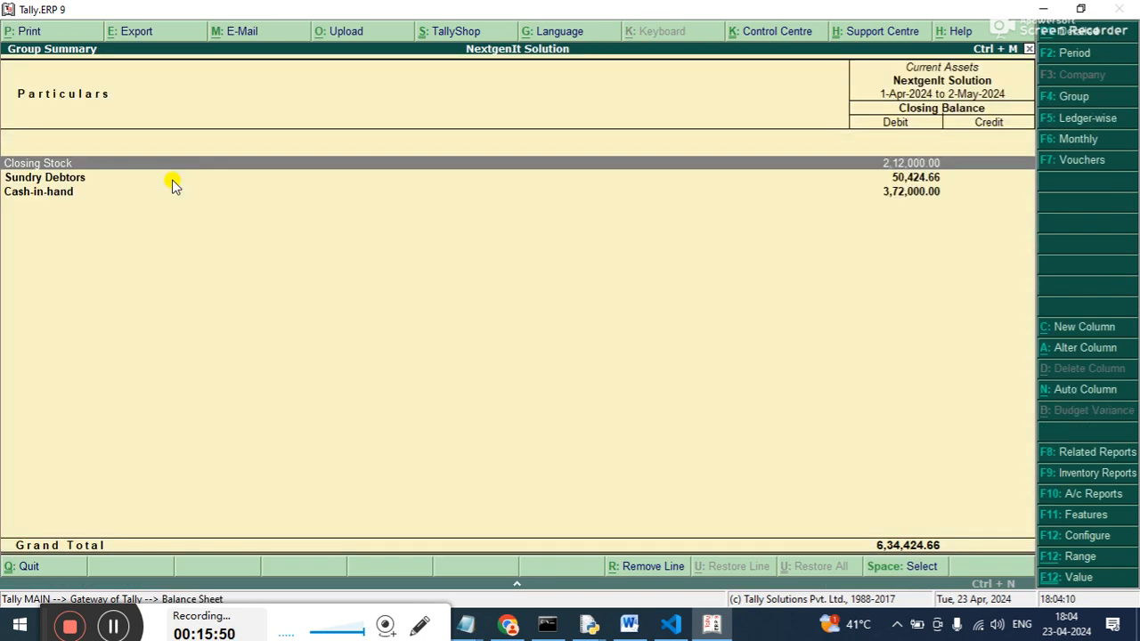
key("Down")
key("Return")
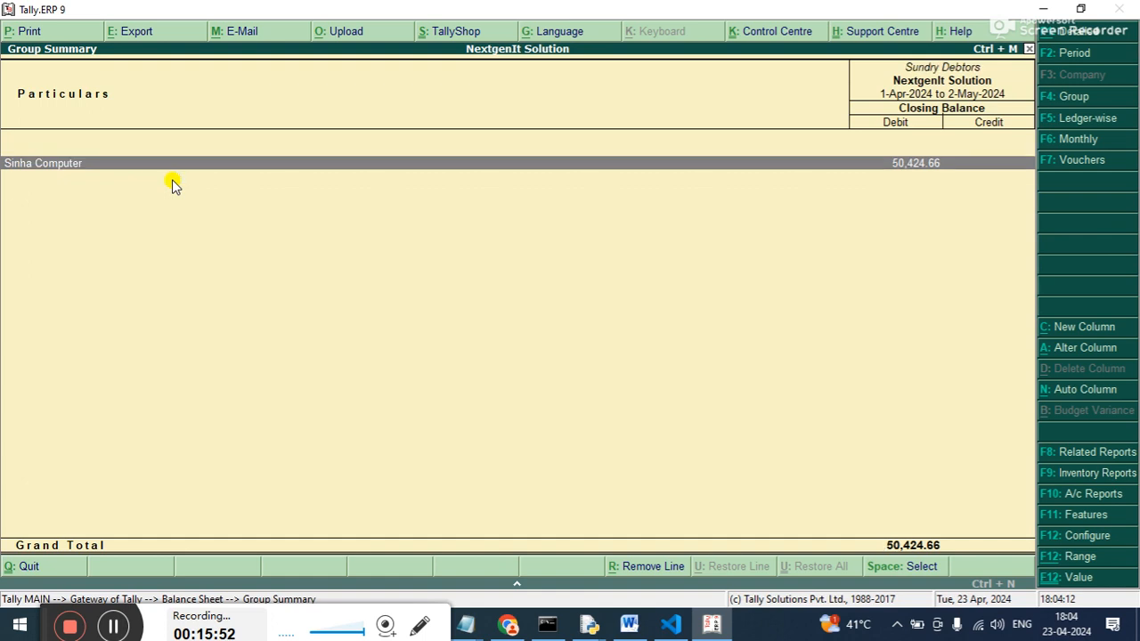
key("Escape")
key("Escape")
key("Escape")
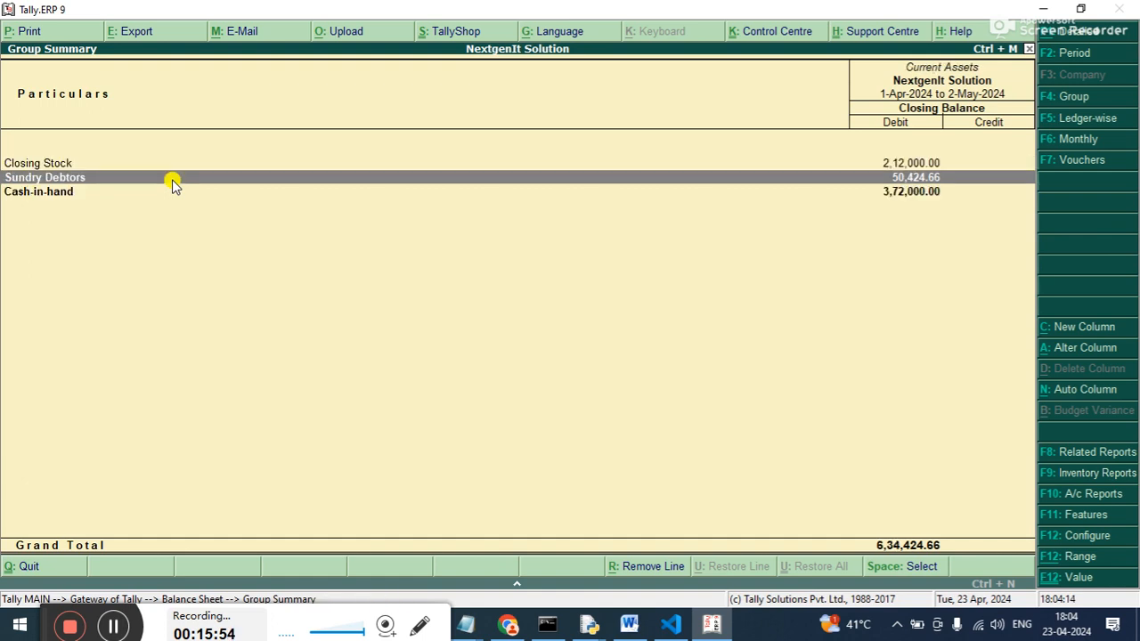
Bring up the ledger selection list of the Account Books reports.
key("Down")
key("Down")
key("Down")
key("Down")
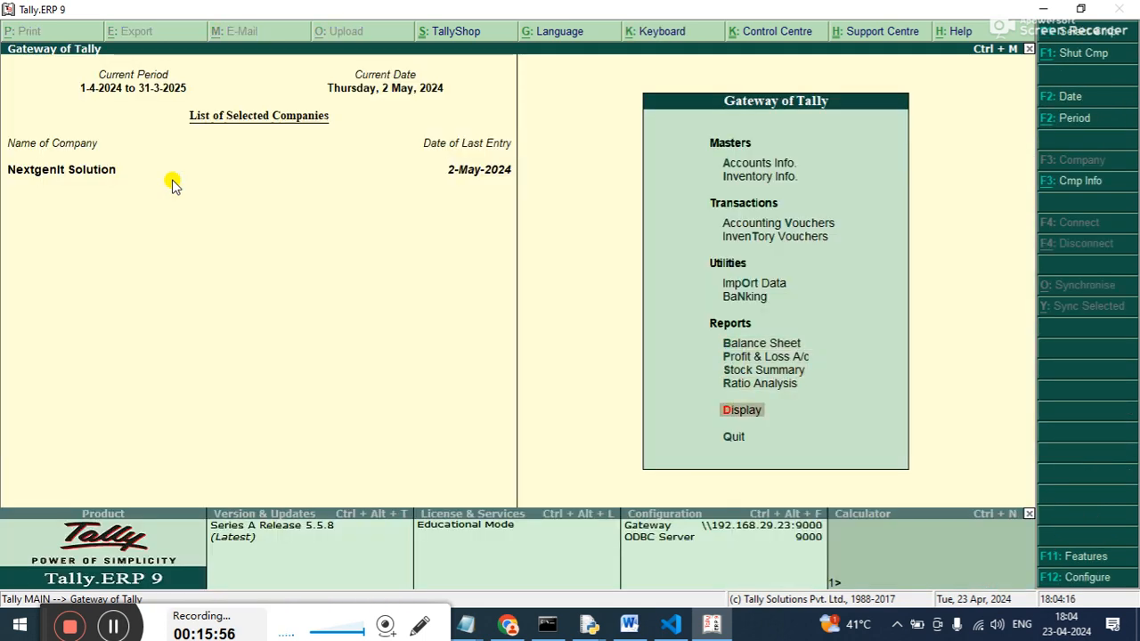
key("Return")
key("Down")
View the ledger vouchers of Sinha Computer to check the interest debit note.
key("Down")
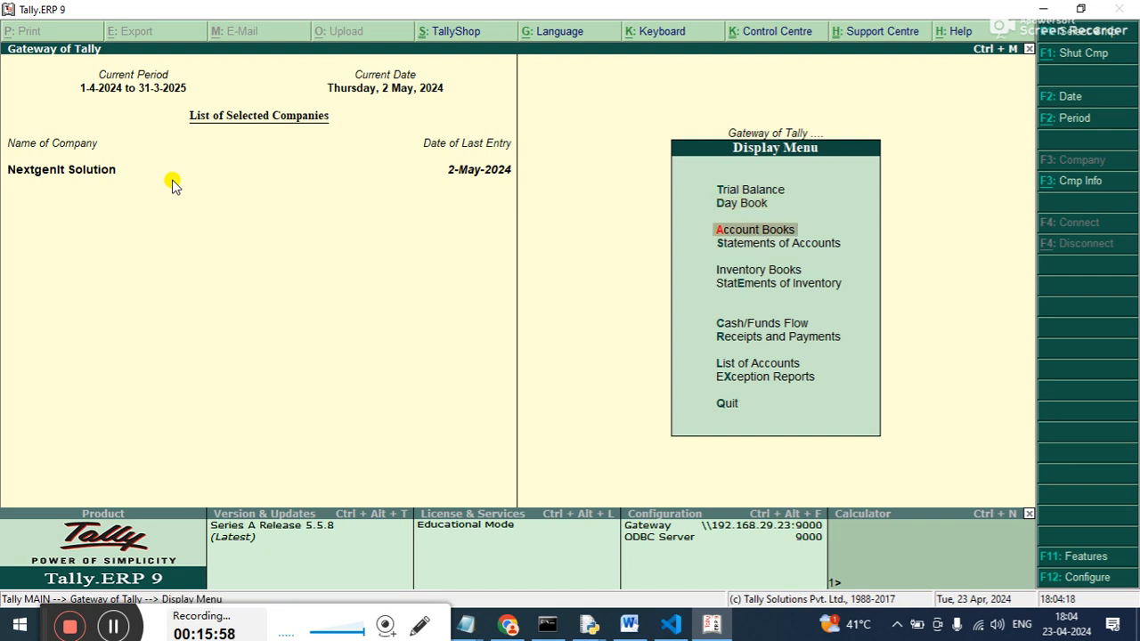
key("Return")
key("Down")
key("Down")
key("Up")
key("Return")
key("Down")
key("Down")
key("Down")
key("Down")
key("Down")
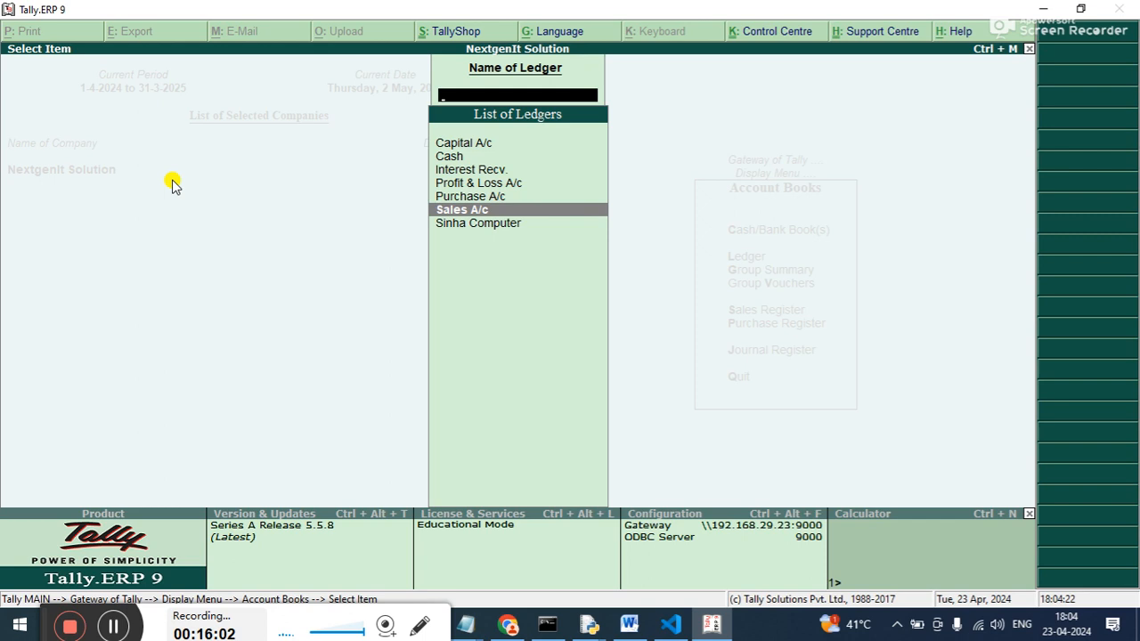
key("Return")
key("Escape")
key("Down")
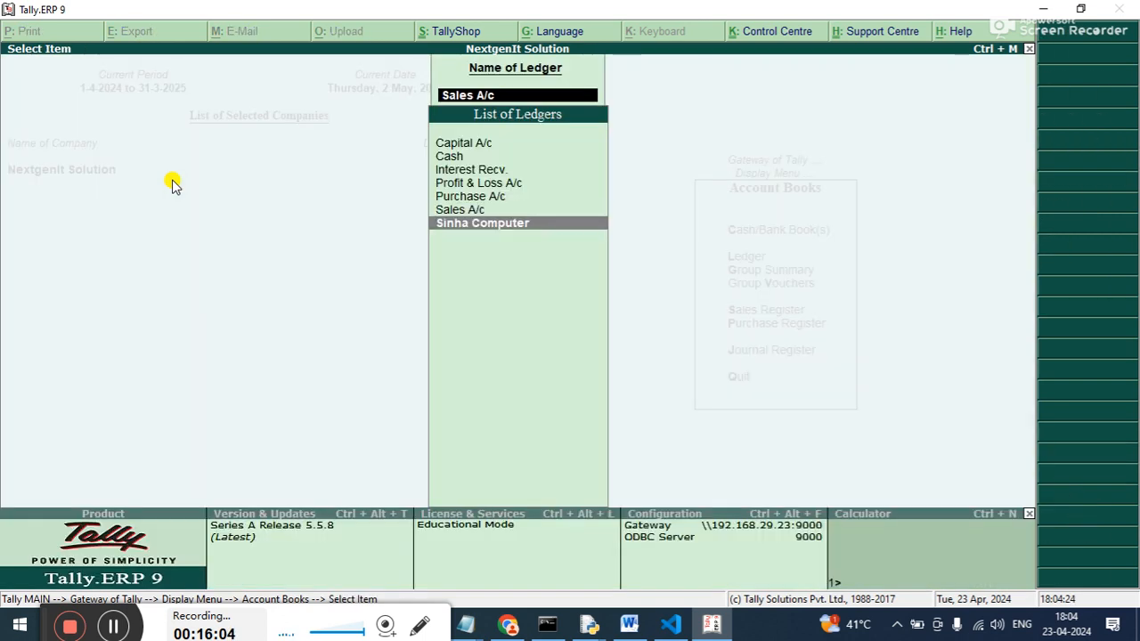
key("Return")
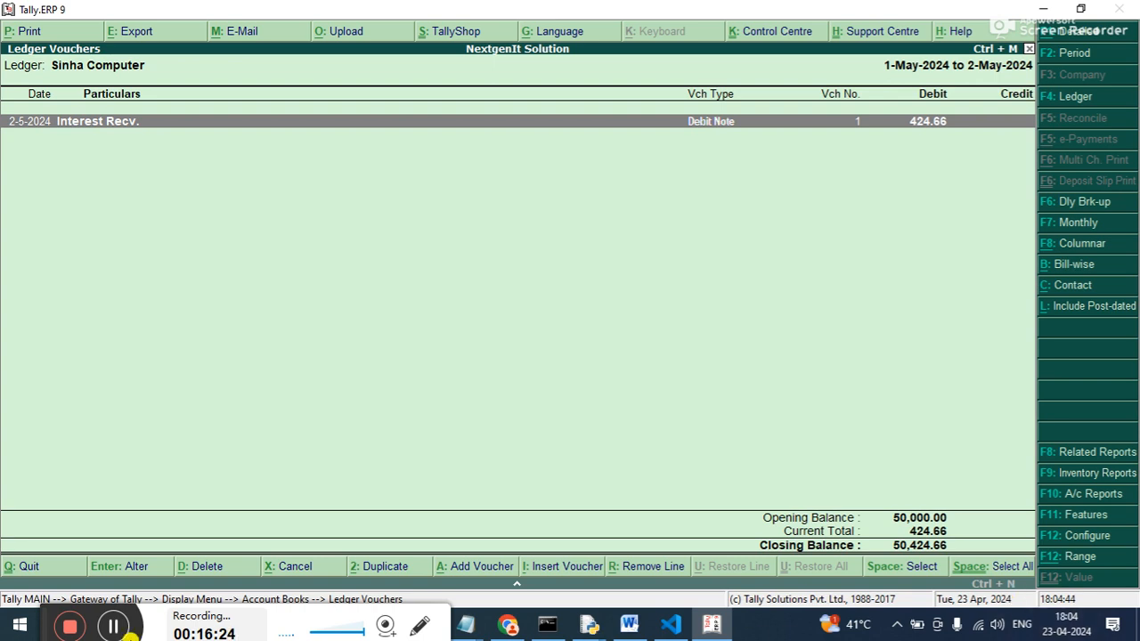
left_click_drag(36, 623, 49, 506)
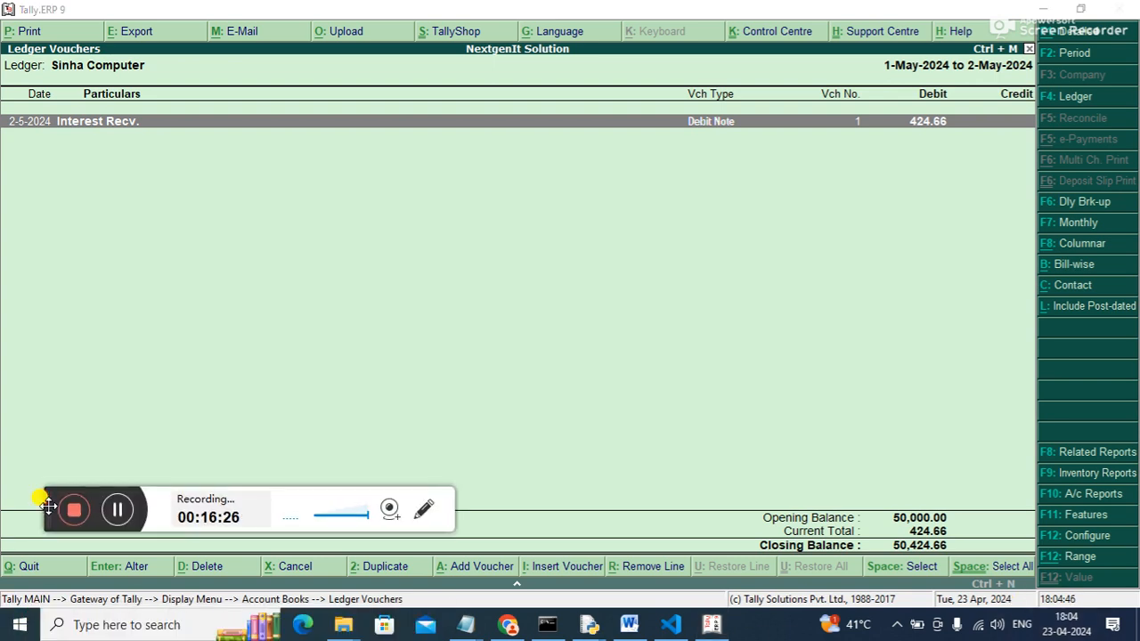